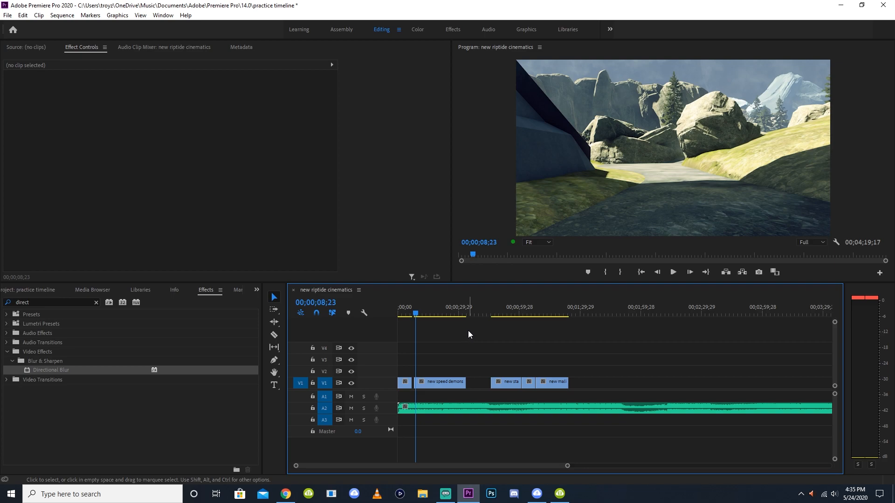
pyautogui.click(443, 381)
pyautogui.click(494, 311)
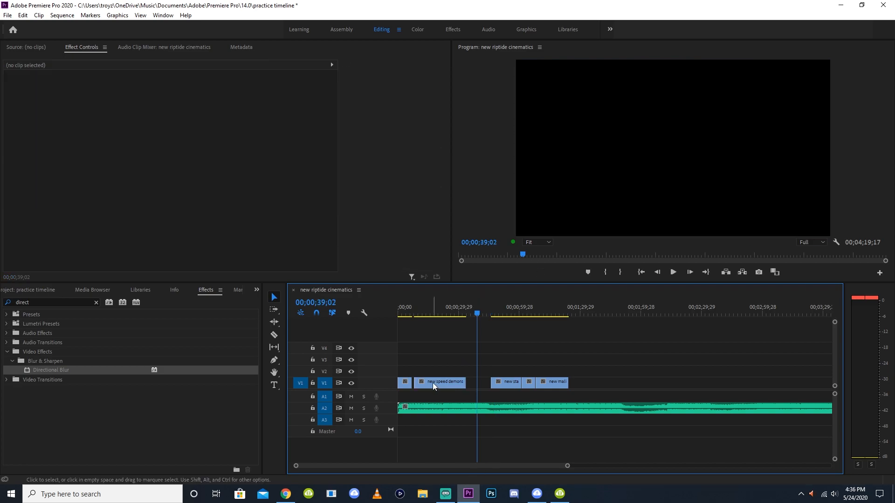
pyautogui.click(433, 382)
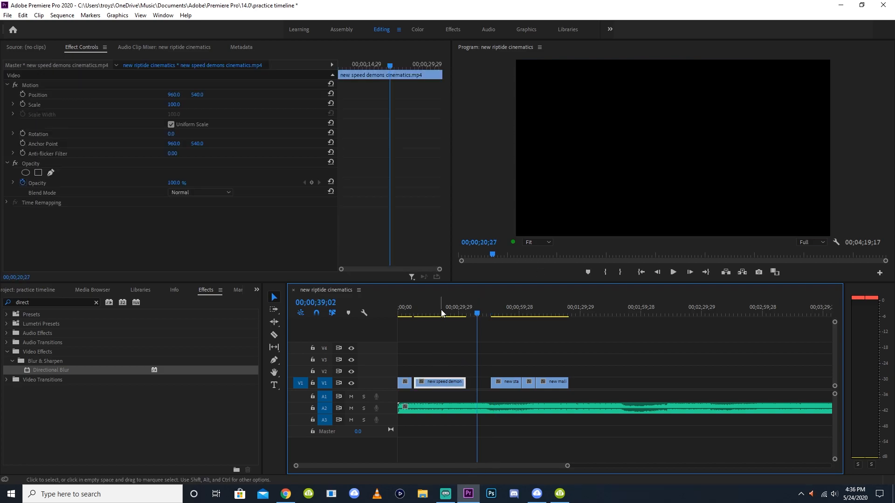
pyautogui.click(440, 311)
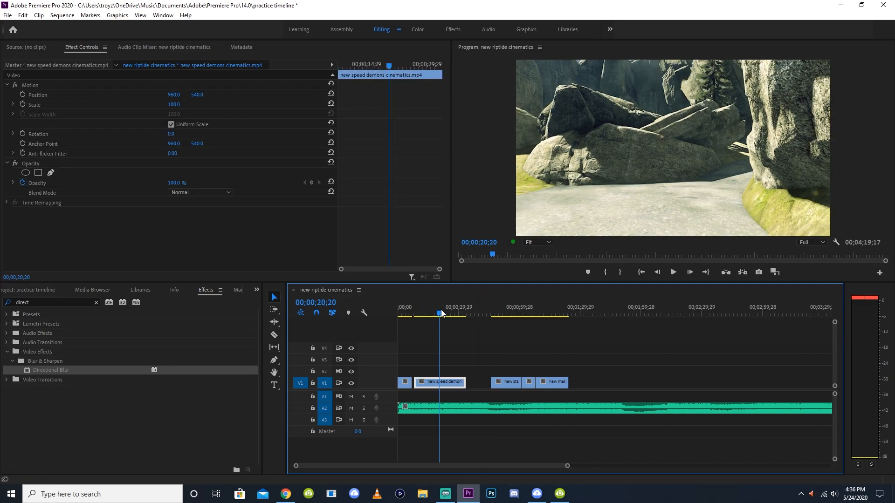
pyautogui.click(455, 409)
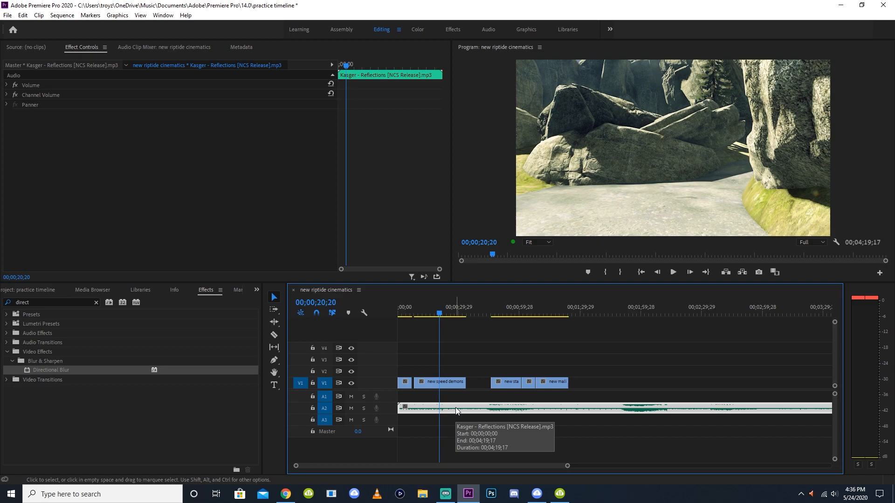
pyautogui.click(492, 357)
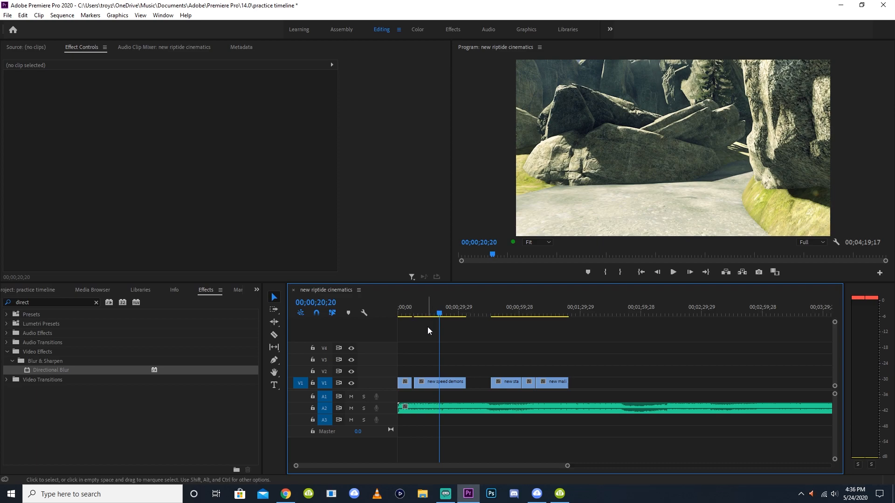
# - Play the sequence from the start and replay the end of the new riptide cinematics clip to find a music beat for the cut
pyautogui.press('=')
pyautogui.press('Home')
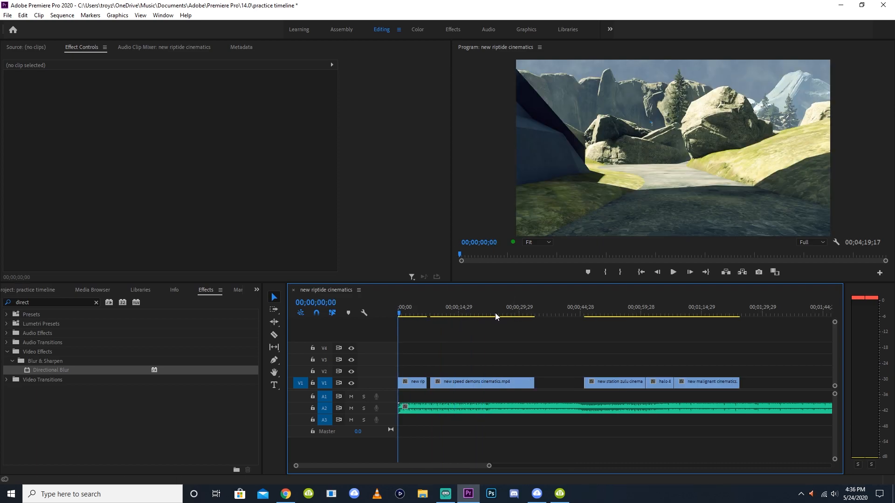
pyautogui.press('=')
pyautogui.press('space')
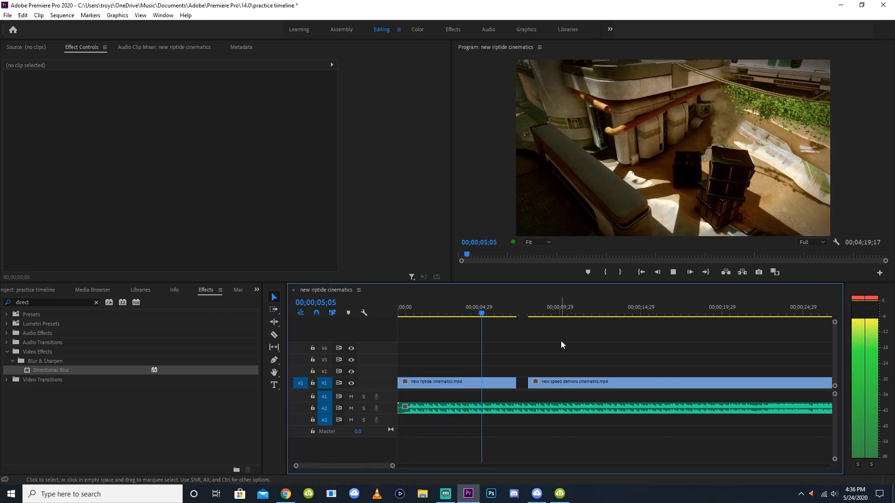
pyautogui.click(511, 313)
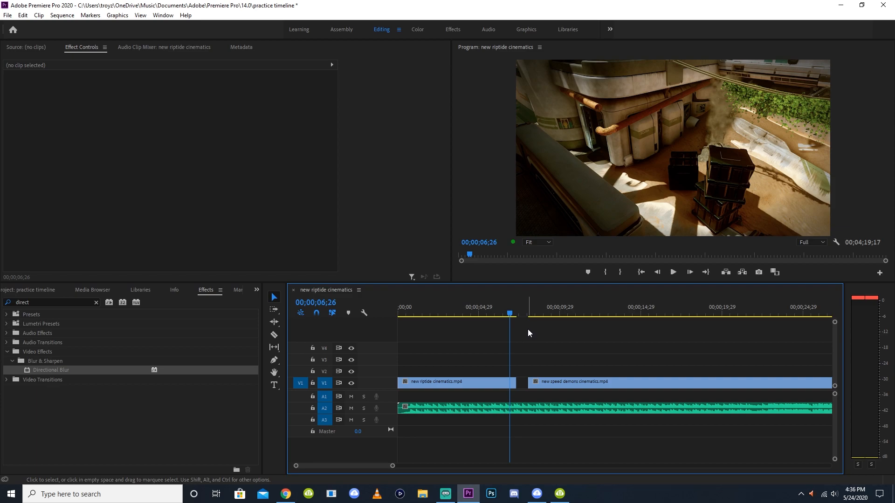
pyautogui.press('=')
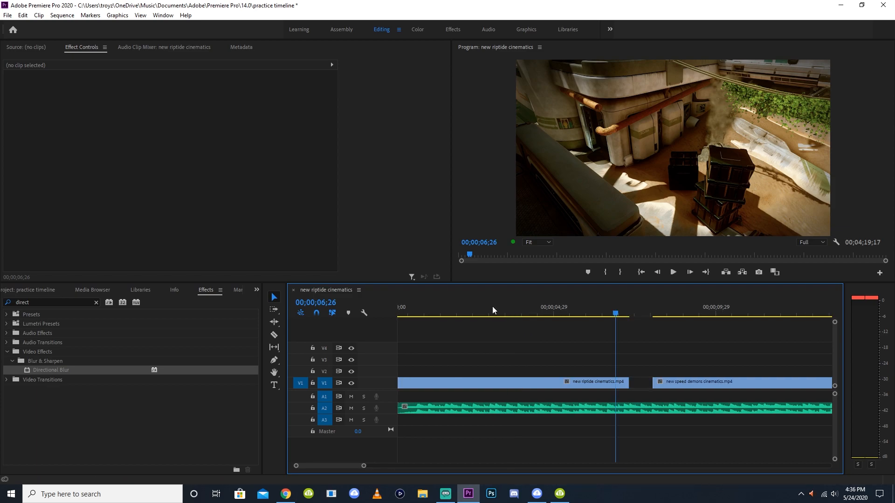
pyautogui.click(547, 314)
pyautogui.click(672, 273)
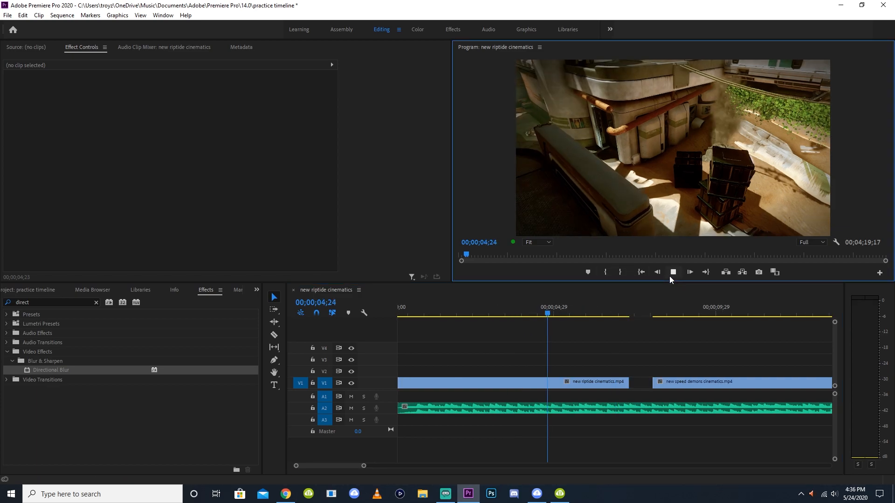
pyautogui.click(591, 300)
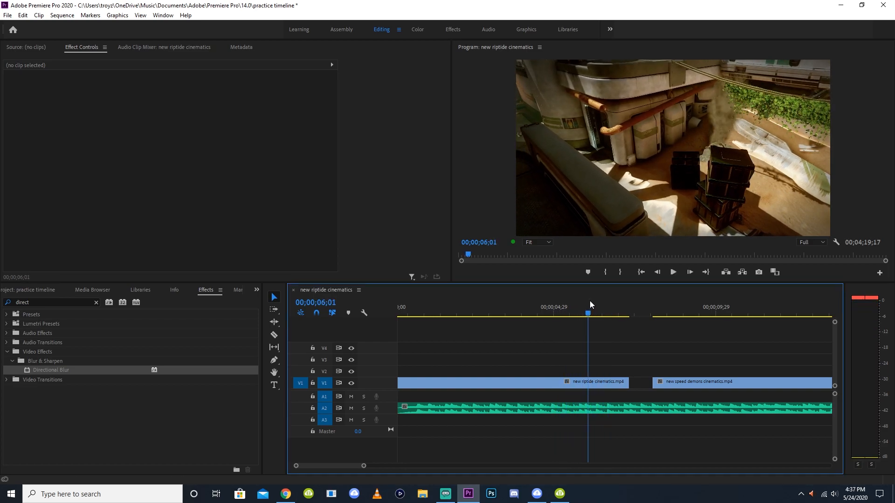
# - Trim the end of the new riptide cinematics clip to the beat at 00;00;06;09
pyautogui.press('=')
pyautogui.press('=')
pyautogui.press('=')
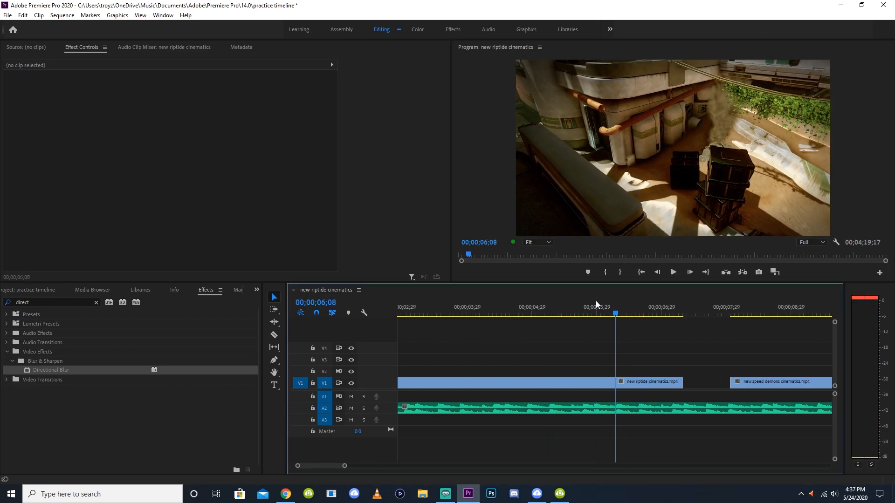
pyautogui.press('\\')
pyautogui.press('\\')
pyautogui.press('=')
pyautogui.moveTo(601, 301); pyautogui.dragTo(624, 302)
pyautogui.press('-')
pyautogui.press('-')
pyautogui.press('-')
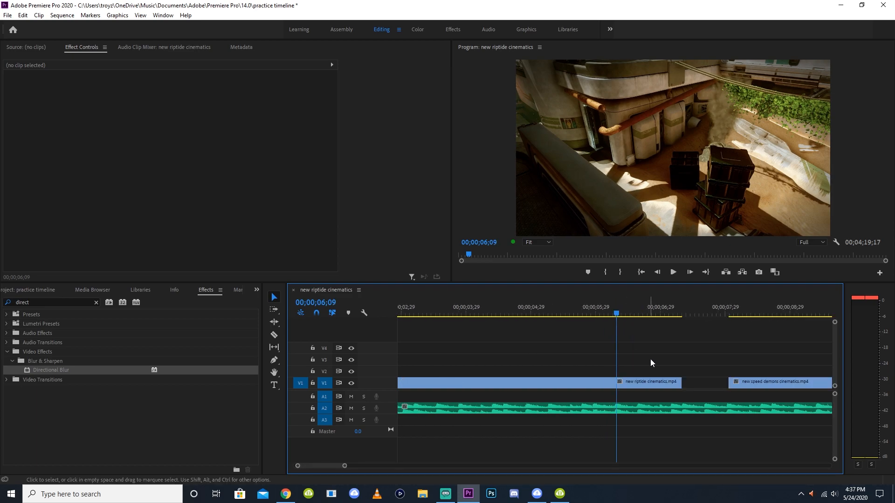
pyautogui.moveTo(681, 382); pyautogui.dragTo(614, 379)
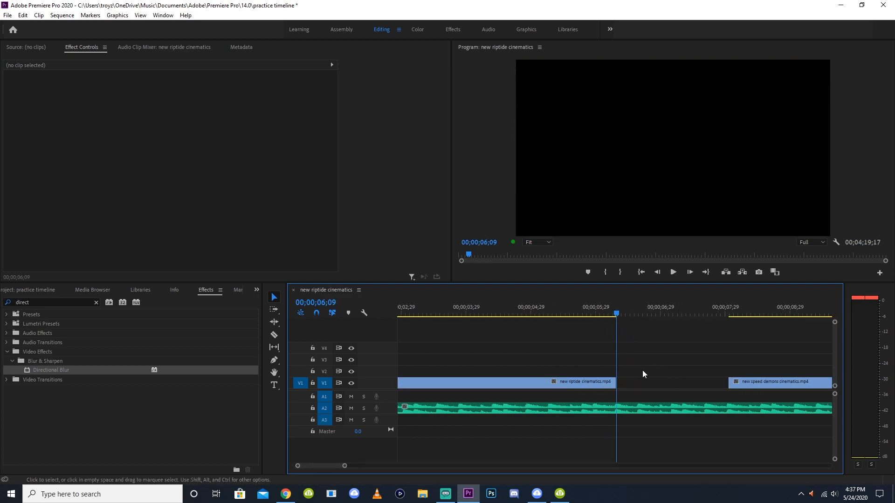
# - Trim the start of the new riptide cinematics clip to the first music beat at 00;00;00;23
pyautogui.press('-')
pyautogui.press('-')
pyautogui.press('-')
pyautogui.press('=')
pyautogui.moveTo(499, 314); pyautogui.dragTo(373, 311)
pyautogui.press('=')
pyautogui.press('=')
pyautogui.click(674, 272)
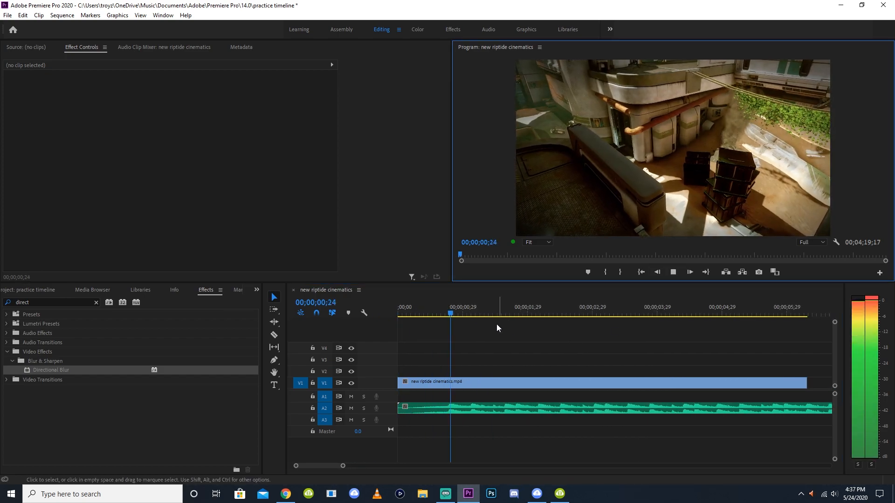
pyautogui.press('=')
pyautogui.press('space')
pyautogui.moveTo(503, 306); pyautogui.dragTo(503, 304)
pyautogui.press('-')
pyautogui.press('-')
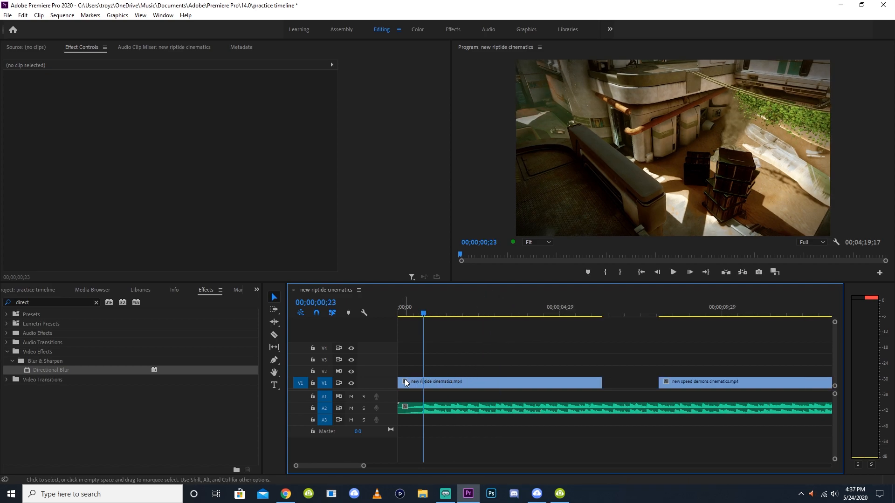
pyautogui.moveTo(401, 381); pyautogui.dragTo(424, 381)
# - Move the new speed demons cinematics clip on V1 so it starts directly at the end of the new riptide cinematics clip
pyautogui.press('-')
pyautogui.click(518, 305)
pyautogui.press('=')
pyautogui.moveTo(655, 382); pyautogui.dragTo(599, 382)
# - Play the sequence across the first cut into the new speed demons cinematics clip to hear the next beats
pyautogui.click(561, 308)
pyautogui.press('-')
pyautogui.press('-')
pyautogui.press('-')
pyautogui.click(672, 273)
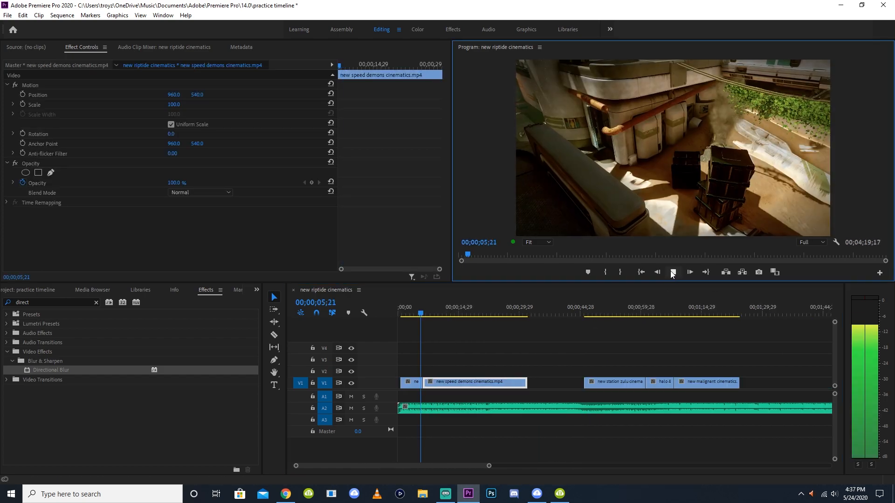
pyautogui.click(561, 350)
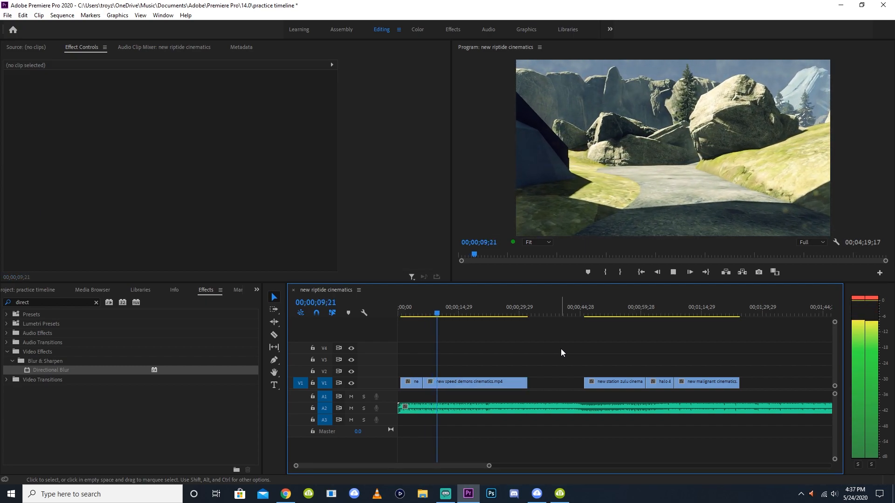
# - Trim the end of the new speed demons cinematics clip to the beat at 00;00;11;24
pyautogui.press('=')
pyautogui.press('=')
pyautogui.press('=')
pyautogui.press('=')
pyautogui.moveTo(644, 307); pyautogui.dragTo(656, 298)
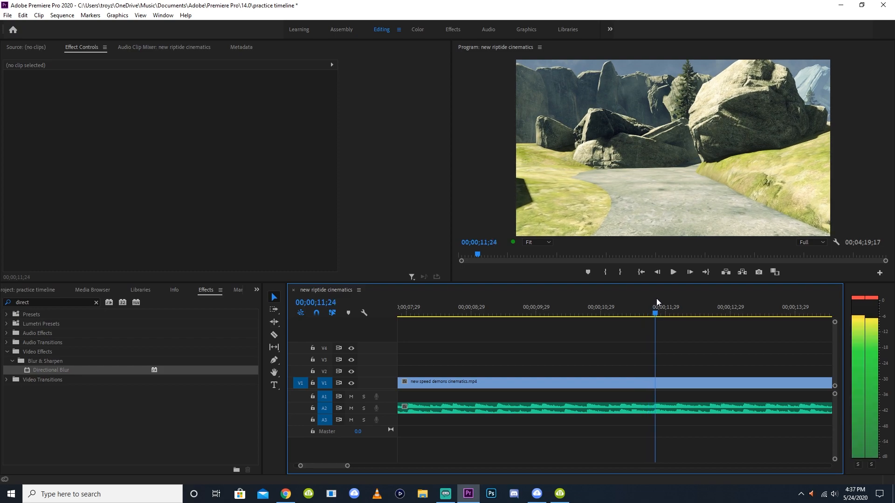
pyautogui.press('-')
pyautogui.press('-')
pyautogui.press('-')
pyautogui.press('-')
pyautogui.press('-')
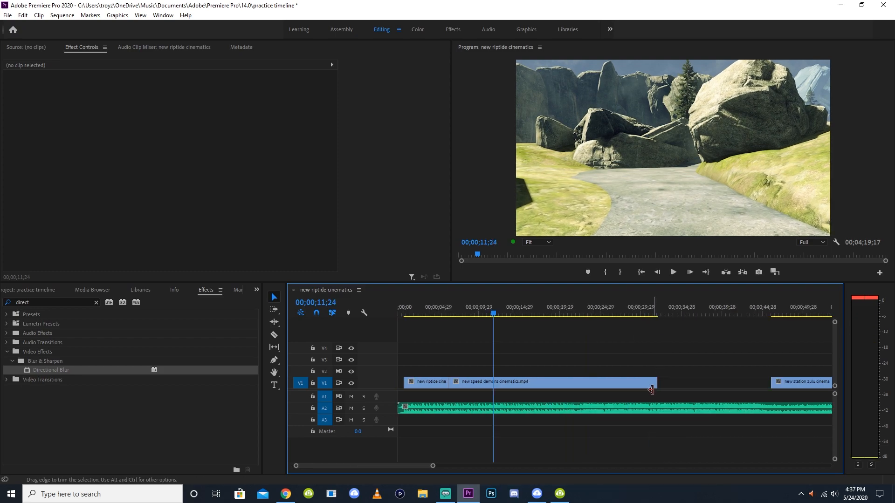
pyautogui.moveTo(655, 383); pyautogui.dragTo(491, 367)
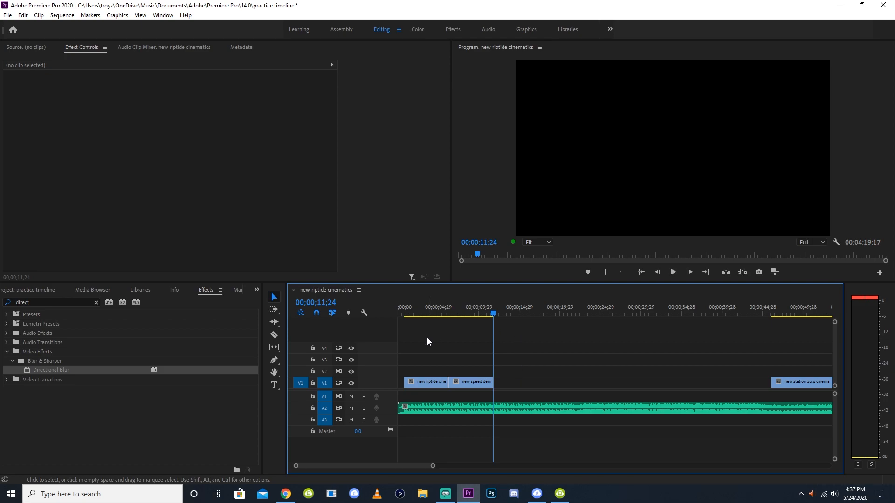
# - Move the new station zulu cinematics clip on V1 so it directly follows the new speed demons cinematics clip
pyautogui.click(448, 313)
pyautogui.click(495, 313)
pyautogui.moveTo(798, 384); pyautogui.dragTo(507, 392)
pyautogui.press('=')
pyautogui.press('=')
pyautogui.press('=')
pyautogui.moveTo(646, 387); pyautogui.dragTo(639, 385)
pyautogui.click(642, 369)
pyautogui.press('-')
pyautogui.press('-')
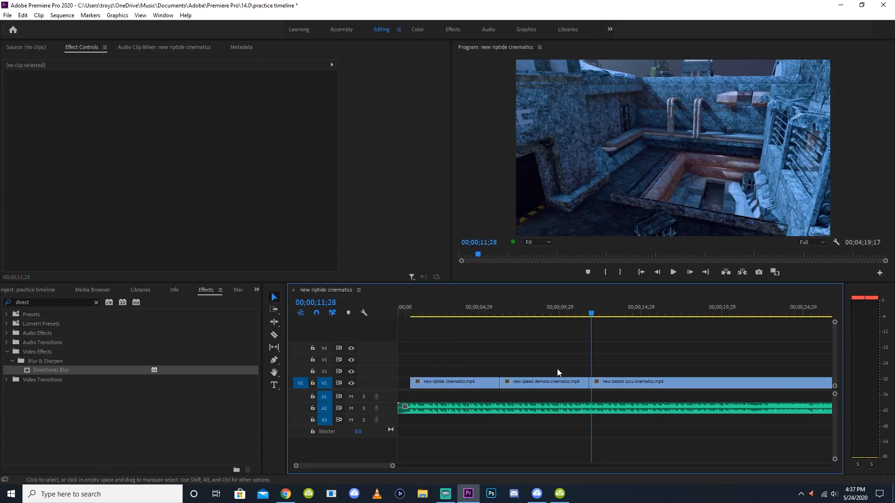
# - Place the playhead exactly on the cut between the riptide and speed demons clips at 00;00;06;09
pyautogui.click(510, 307)
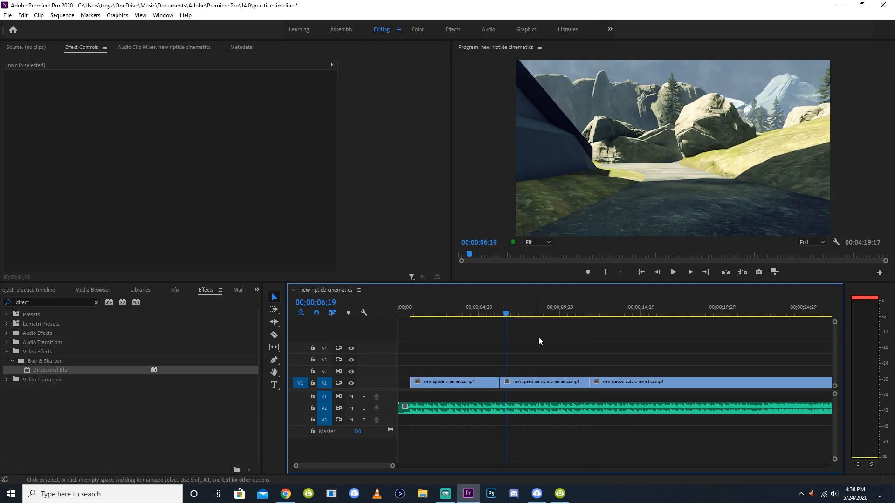
pyautogui.press('=')
pyautogui.press('=')
pyautogui.press('=')
pyautogui.click(568, 308)
pyautogui.press('=')
pyautogui.press('=')
pyautogui.press('=')
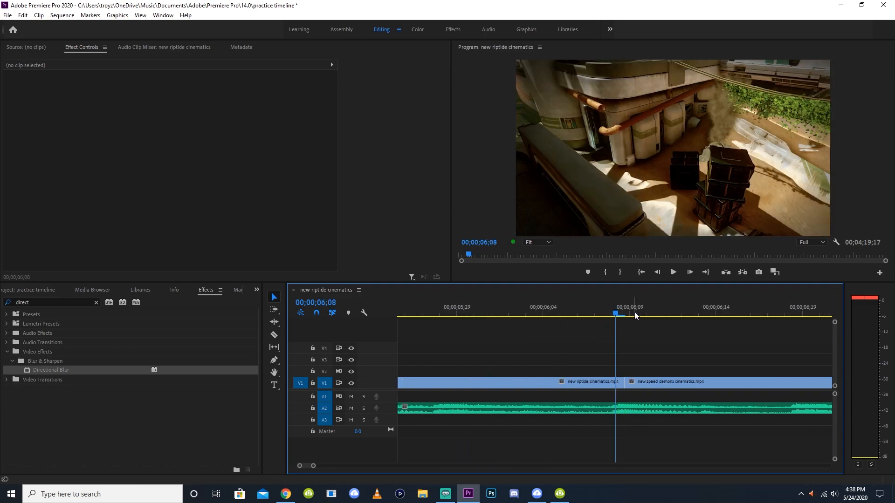
pyautogui.click(632, 307)
pyautogui.press('-')
pyautogui.press('-')
pyautogui.press('-')
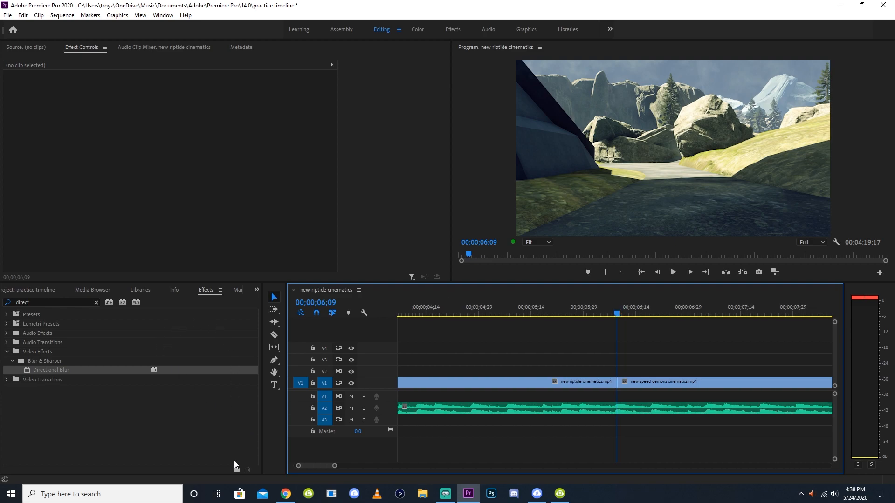
# - Create a 1920 × 1080 adjustment layer with a 59.94 fps Drop-Frame timebase and square pixels
pyautogui.click(39, 292)
pyautogui.click(232, 465)
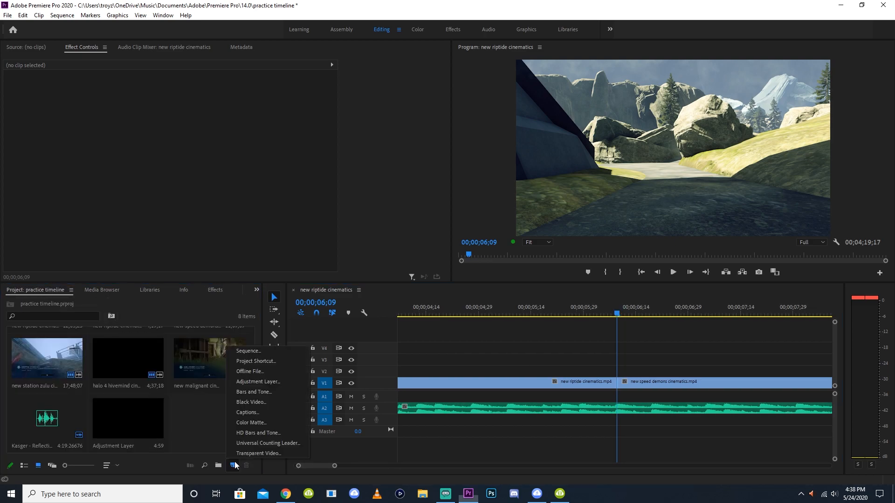
pyautogui.click(247, 382)
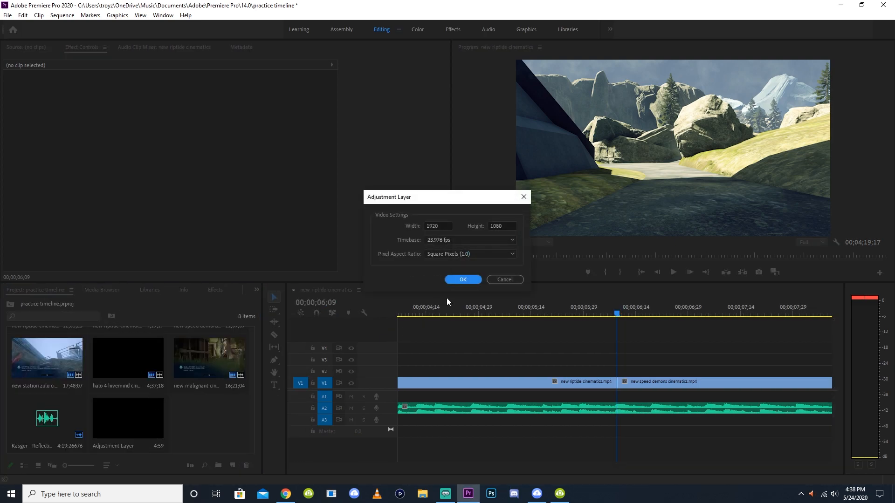
pyautogui.click(453, 240)
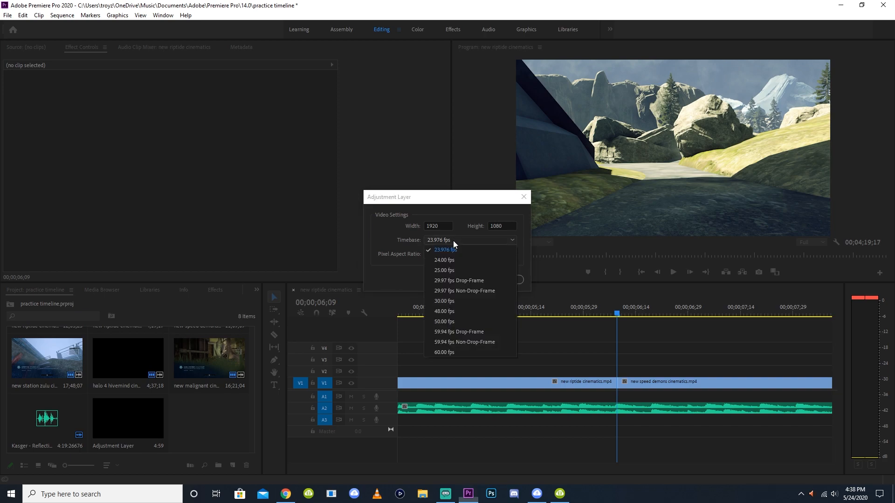
pyautogui.click(446, 331)
pyautogui.click(466, 279)
# - Place the new adjustment layer on V2 starting at the cut at 00;00;06;09 and shorten it to about 9 frames
pyautogui.moveTo(217, 400); pyautogui.dragTo(620, 371)
pyautogui.press('-')
pyautogui.press('-')
pyautogui.press('-')
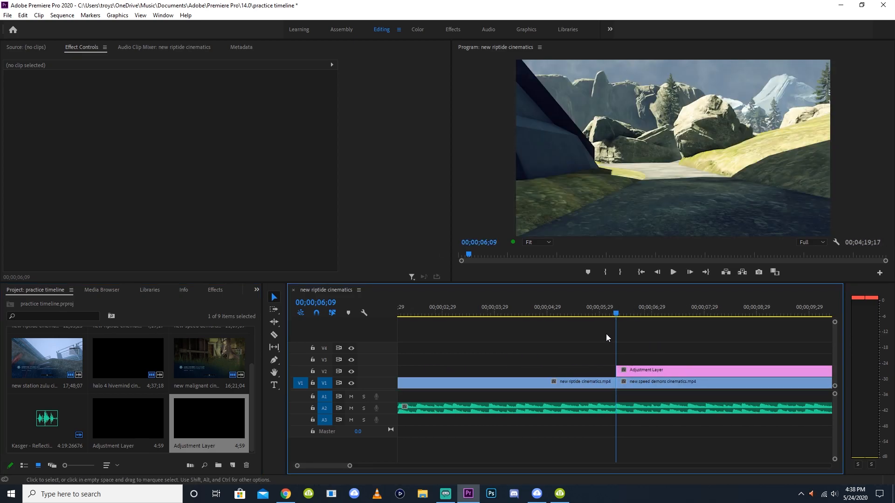
pyautogui.moveTo(542, 368); pyautogui.dragTo(488, 368)
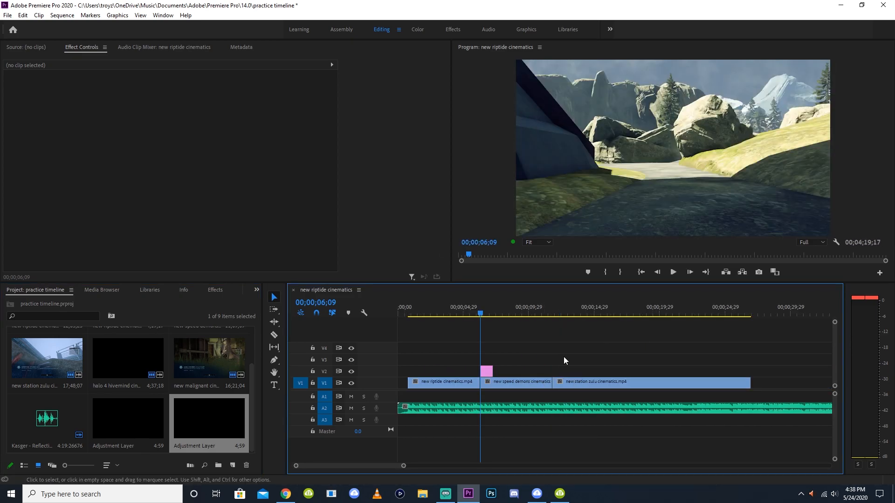
pyautogui.press('=')
pyautogui.press('=')
pyautogui.press('=')
pyautogui.moveTo(717, 369); pyautogui.dragTo(647, 368)
pyautogui.press('=')
pyautogui.press('=')
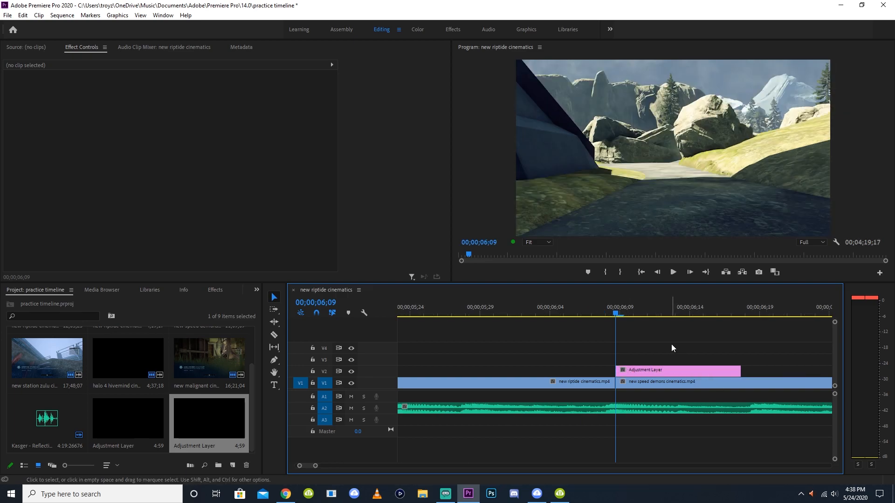
# - Trim the end of the adjustment layer on V2 to 00;00;06;16
pyautogui.click(682, 370)
pyautogui.click(654, 362)
pyautogui.press('space')
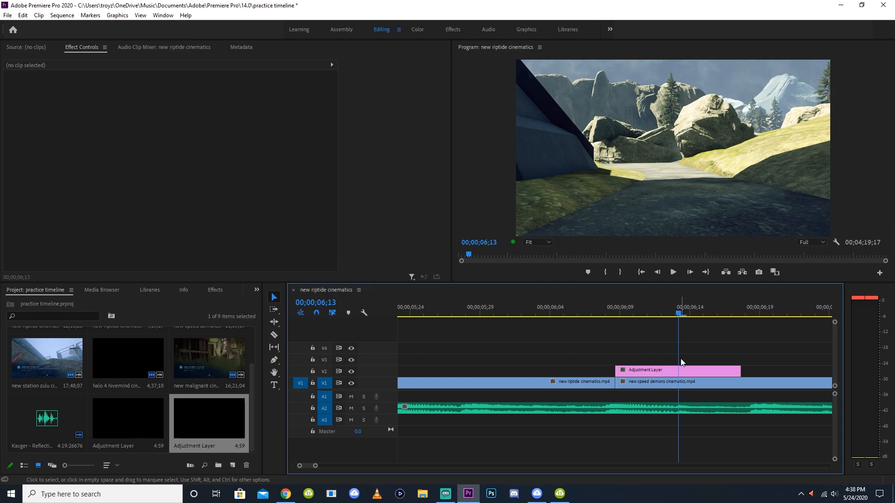
pyautogui.press('Right')
pyautogui.press('Right')
pyautogui.press('Right')
pyautogui.press('Right')
pyautogui.moveTo(739, 368); pyautogui.dragTo(713, 366)
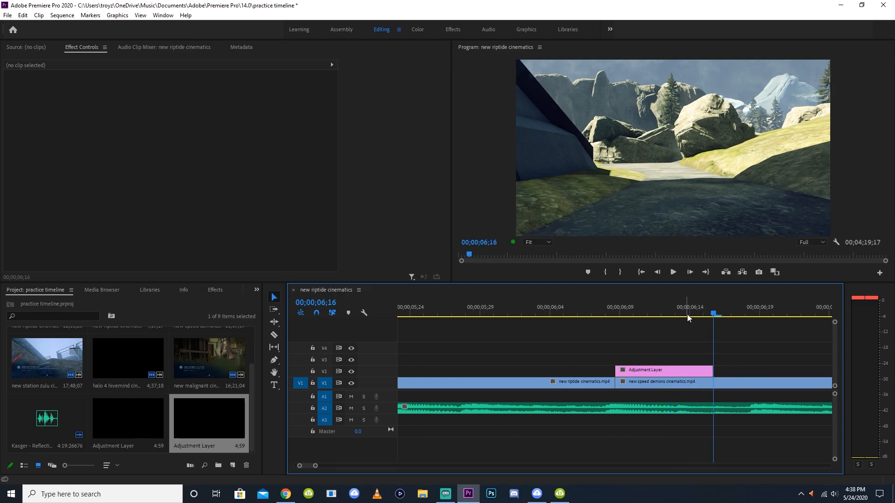
# - Extend the start of the V2 adjustment layer back to 00;00;06;02, 7 frames before the cut at 00;00;06;09
pyautogui.click(616, 312)
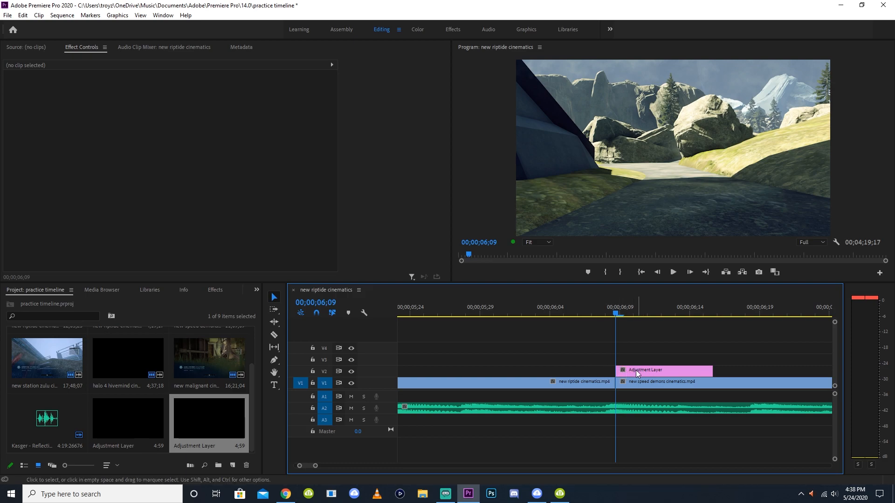
pyautogui.press('Left')
pyautogui.press('Left')
pyautogui.press('Left')
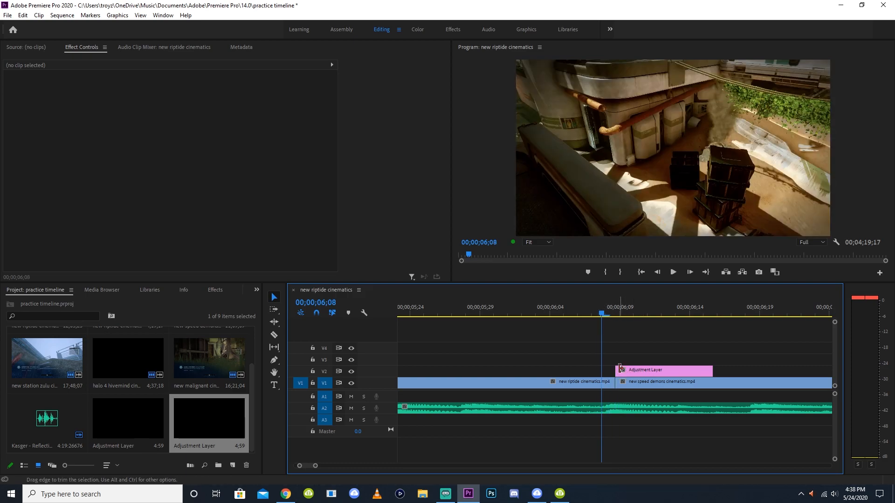
pyautogui.press('Left')
pyautogui.press('Left')
pyautogui.press('Left')
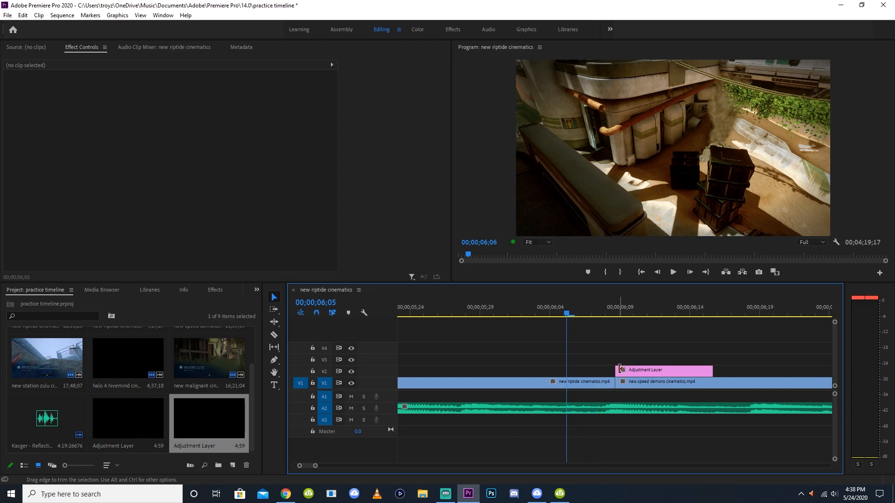
pyautogui.press('Left')
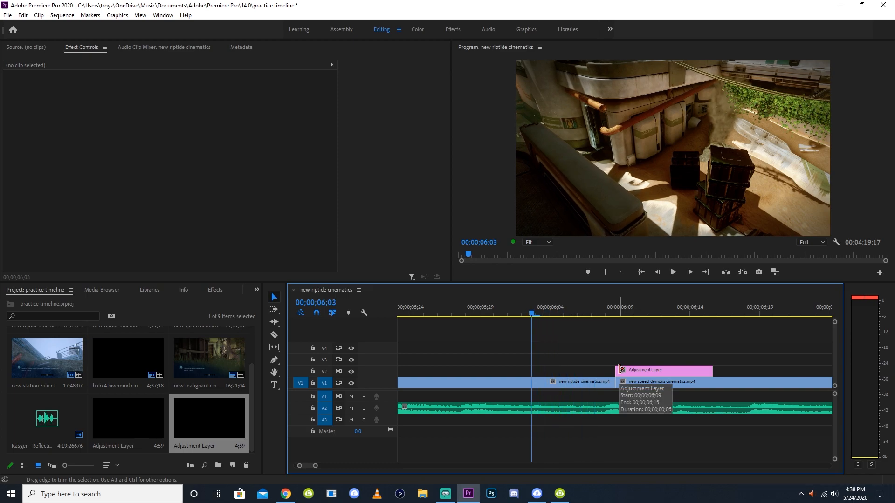
pyautogui.moveTo(619, 369); pyautogui.dragTo(519, 369)
# - Find the Gaussian Blur video effect and apply it to the adjustment layer on V2
pyautogui.click(215, 290)
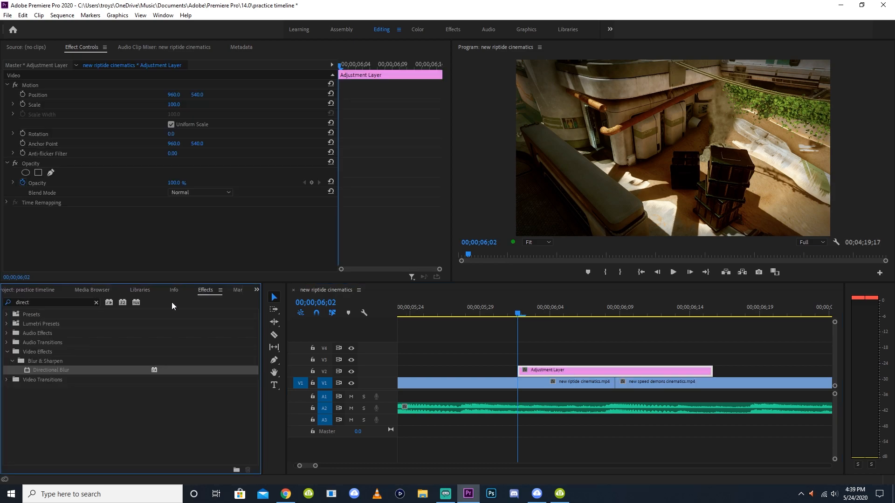
pyautogui.doubleClick(49, 302)
pyautogui.write('gau')
pyautogui.moveTo(49, 398); pyautogui.dragTo(94, 232)
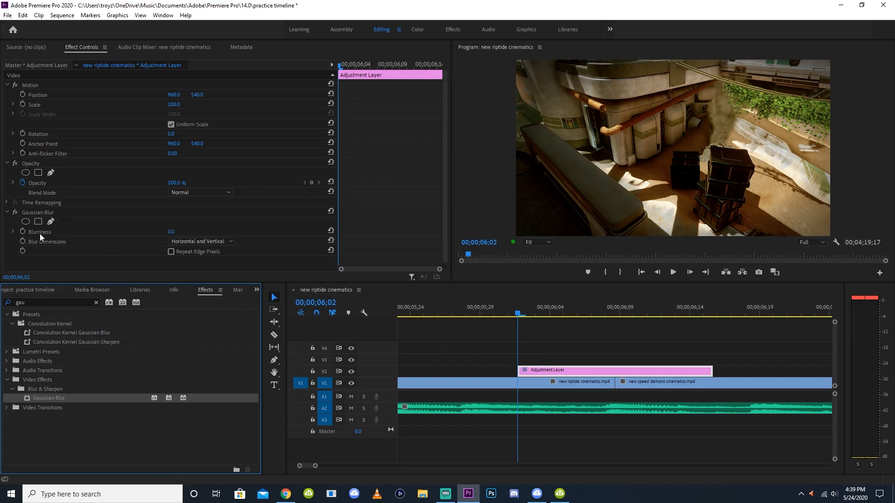
# - Keyframe the Gaussian Blur's Blurriness at 0 at 00;00;06;02, 50 at the cut at 00;00;06;09 and 0 at 00;00;06;16
pyautogui.click(23, 231)
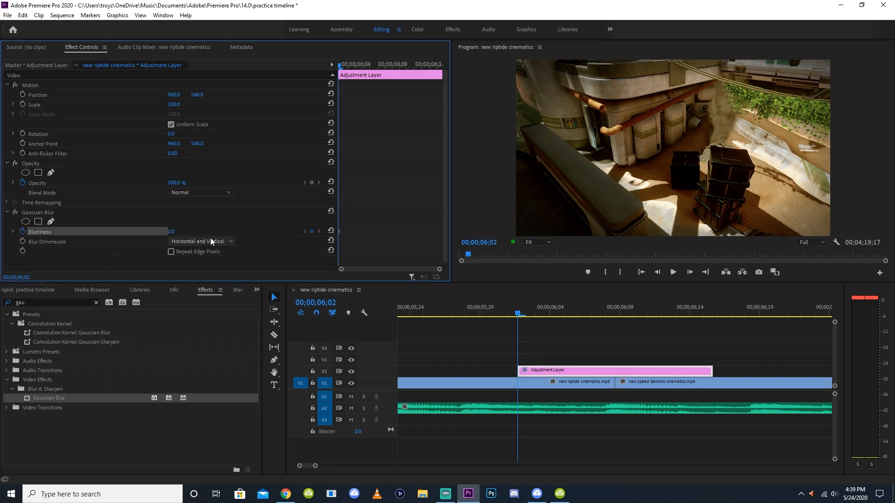
pyautogui.click(617, 307)
pyautogui.click(171, 231)
pyautogui.write('50')
pyautogui.press('Return')
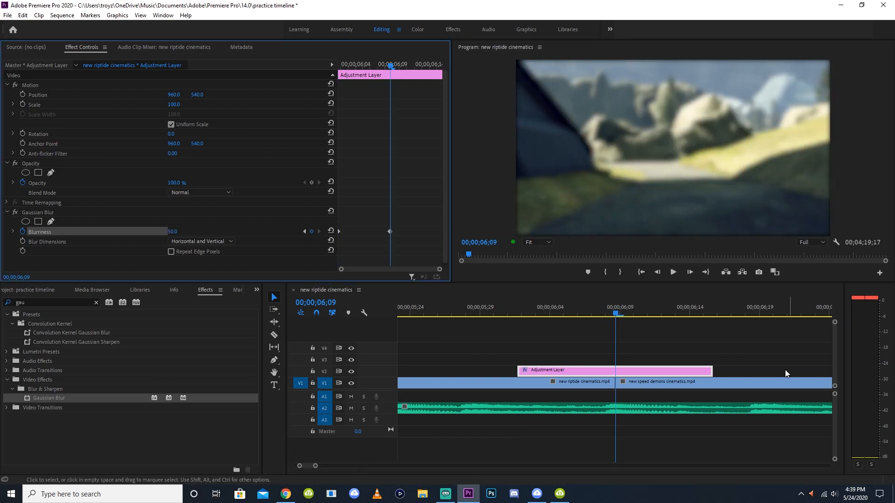
pyautogui.click(715, 309)
pyautogui.click(181, 232)
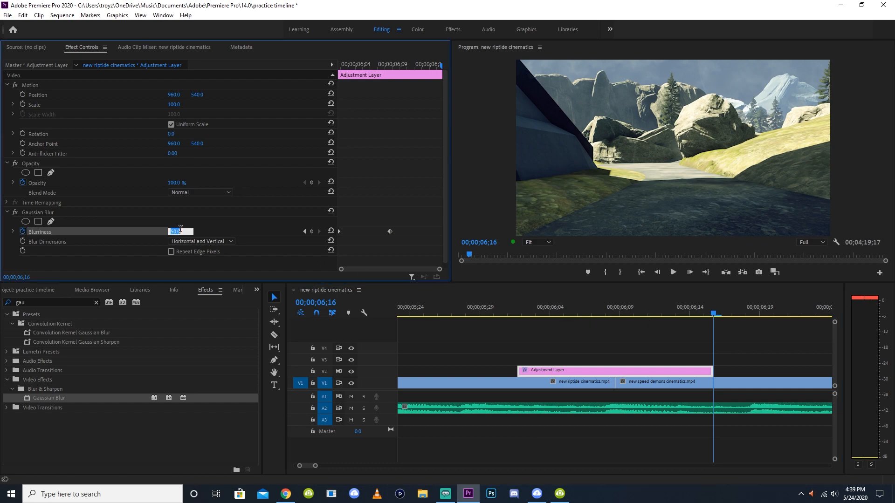
pyautogui.write('0')
pyautogui.press('Return')
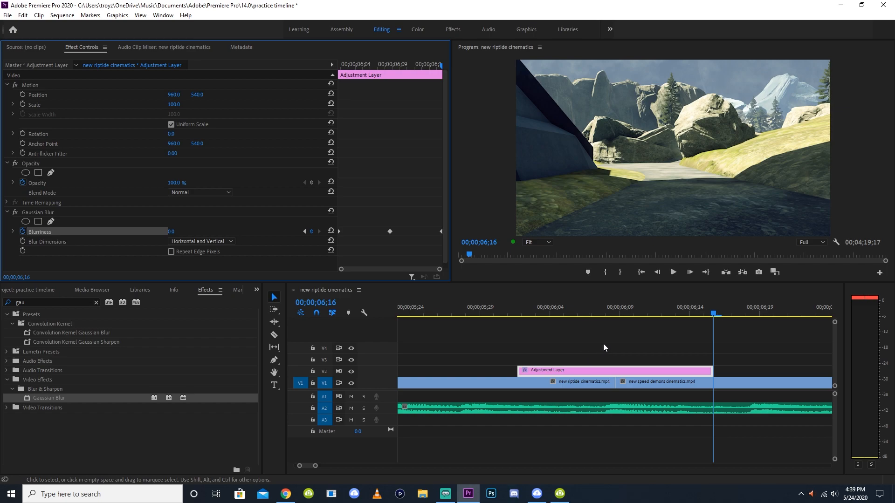
# - Play back the blur transition over the first cut and review its Blurriness keyframe at 00;00;06;09
pyautogui.click(474, 310)
pyautogui.click(618, 323)
pyautogui.press('-')
pyautogui.press('-')
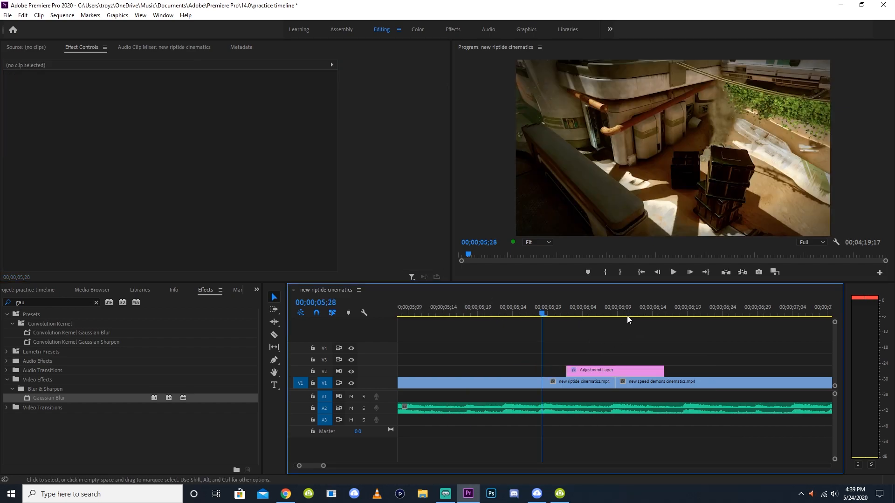
pyautogui.click(673, 273)
pyautogui.click(625, 300)
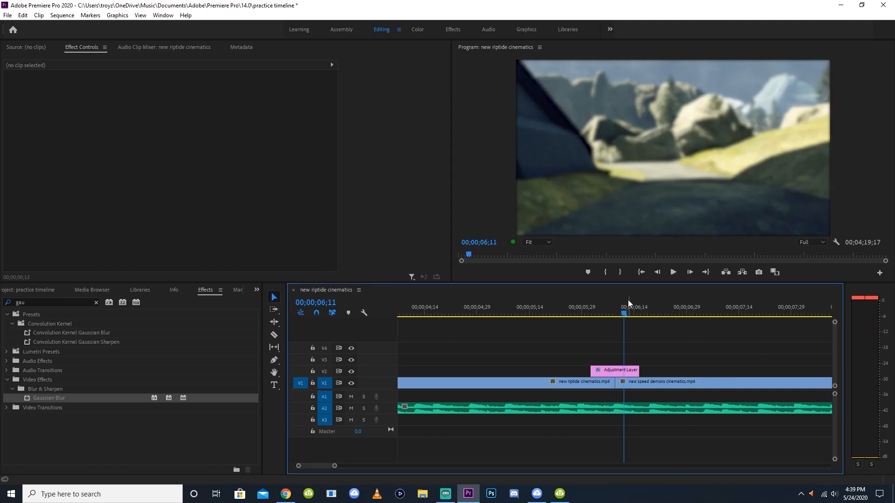
pyautogui.press('=')
pyautogui.press('=')
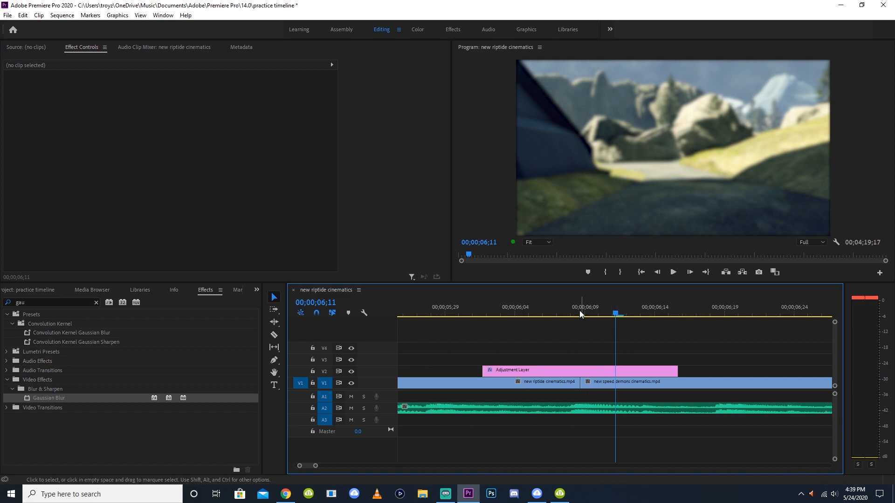
pyautogui.click(583, 308)
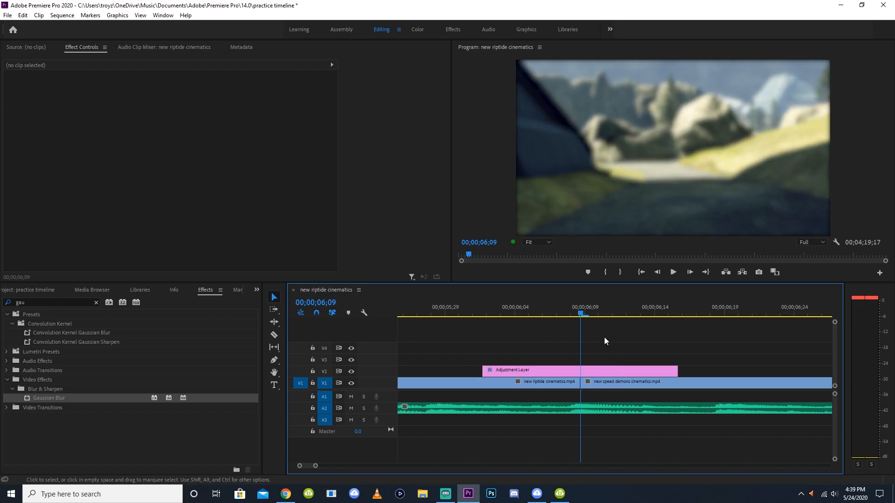
pyautogui.click(605, 370)
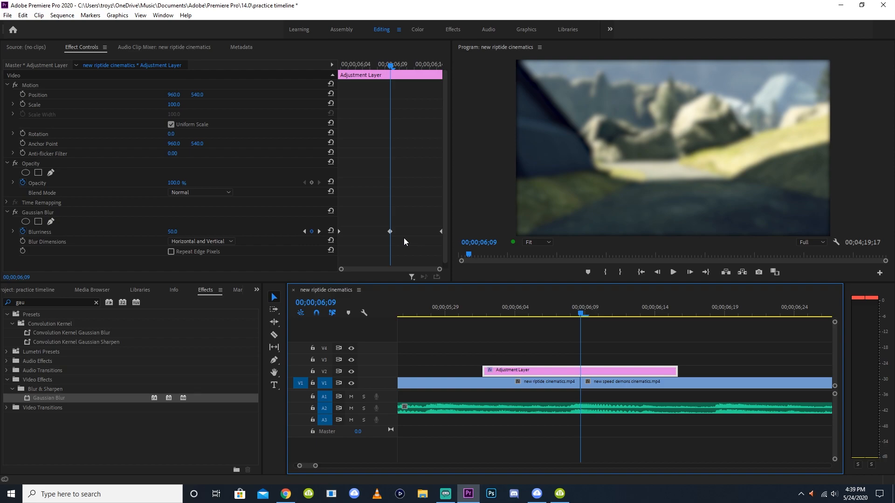
pyautogui.click(597, 342)
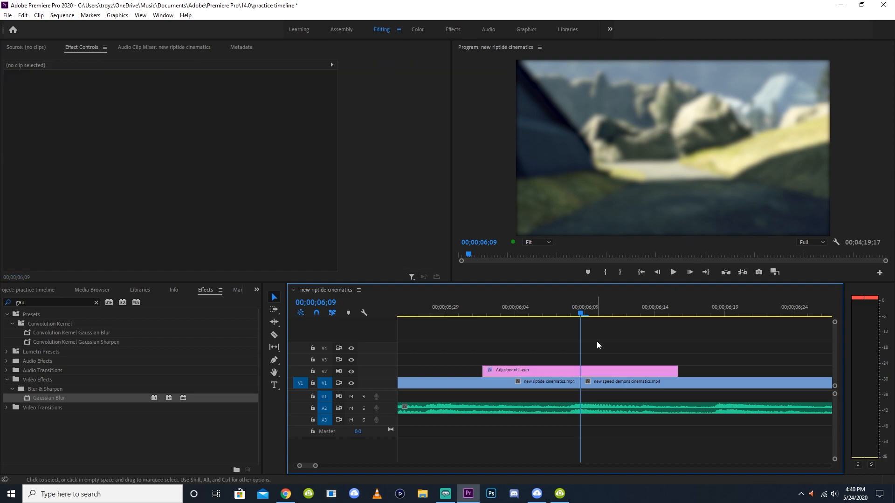
# - Copy the blurred adjustment layer and place the playhead at 00;00;11;22, just before the cut between the speed demons and station zulu clips
pyautogui.keyDown('alt'); pyautogui.scroll(-3, 593, 342); pyautogui.keyUp('alt')
pyautogui.click(597, 371)
pyautogui.keyDown('alt'); pyautogui.scroll(-5, 619, 326); pyautogui.keyUp('alt')
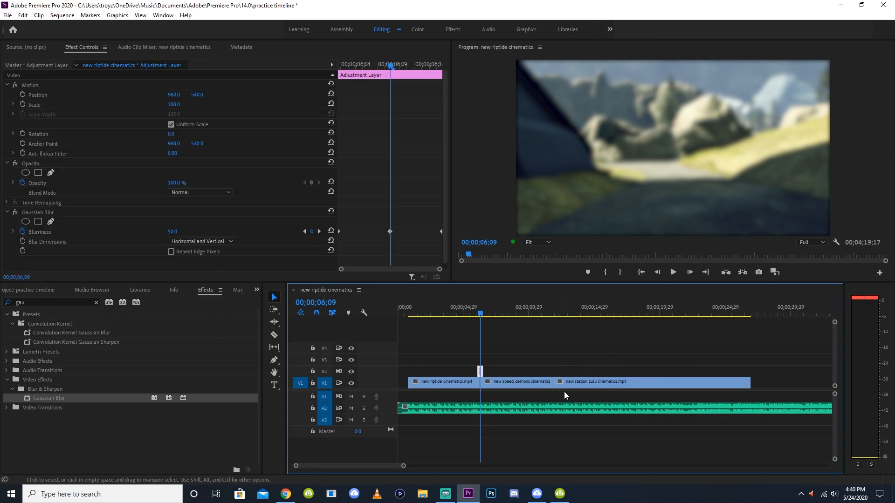
pyautogui.click(562, 312)
pyautogui.keyDown('alt'); pyautogui.scroll(5, 591, 310); pyautogui.keyUp('alt')
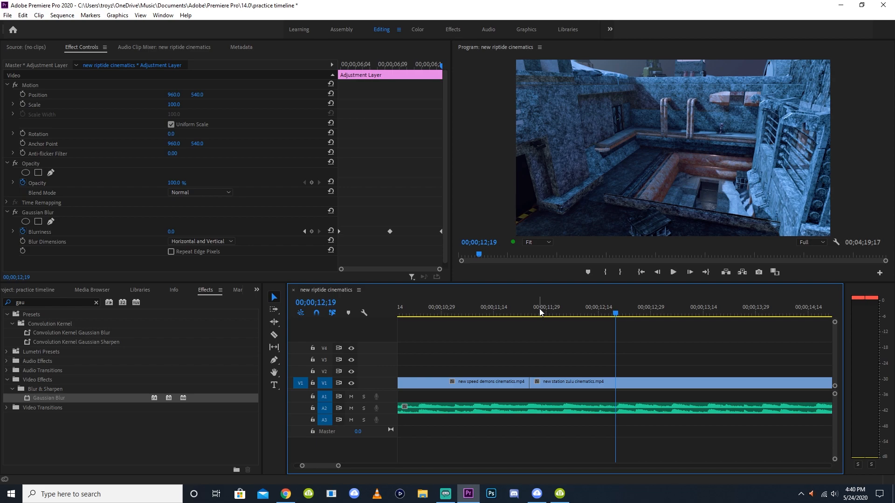
pyautogui.click(605, 312)
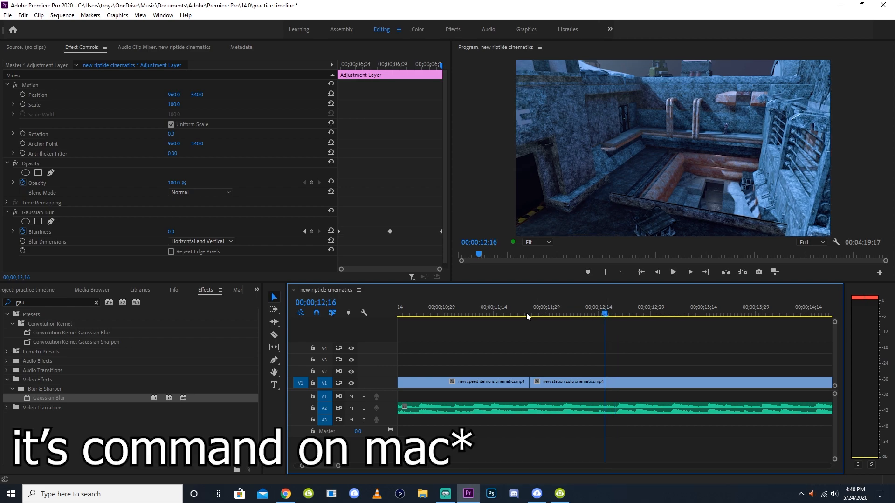
pyautogui.click(534, 311)
pyautogui.press('=')
pyautogui.press('=')
pyautogui.press('=')
pyautogui.click(531, 312)
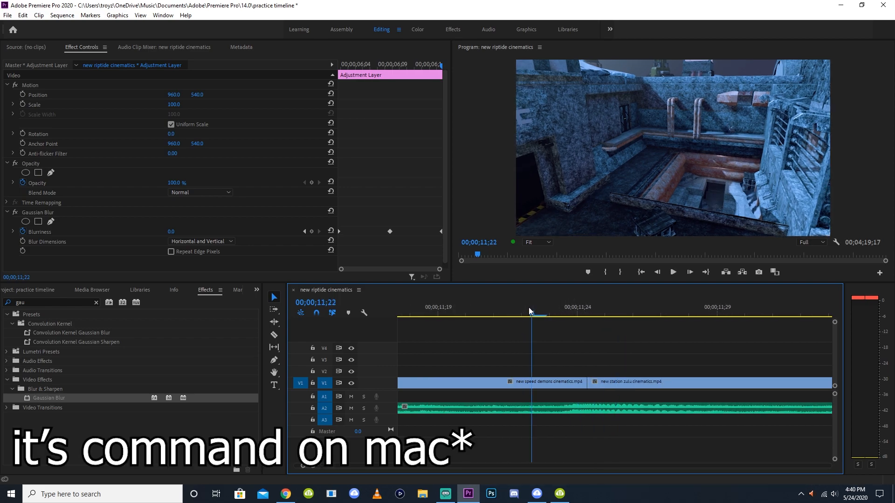
# - Lock track V1 and paste the copied adjustment layer onto V2 at 00;00;11;22
pyautogui.click(313, 386)
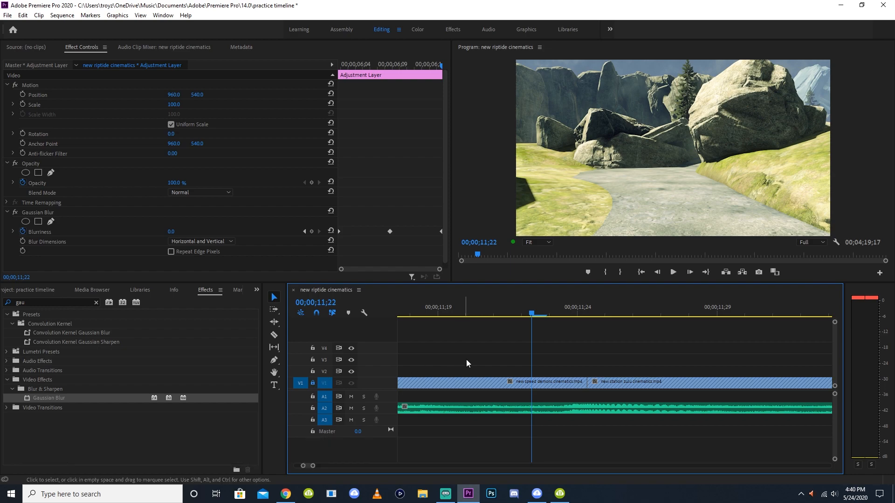
pyautogui.hotkey('ctrl', 'v')
pyautogui.moveTo(534, 316); pyautogui.dragTo(493, 304)
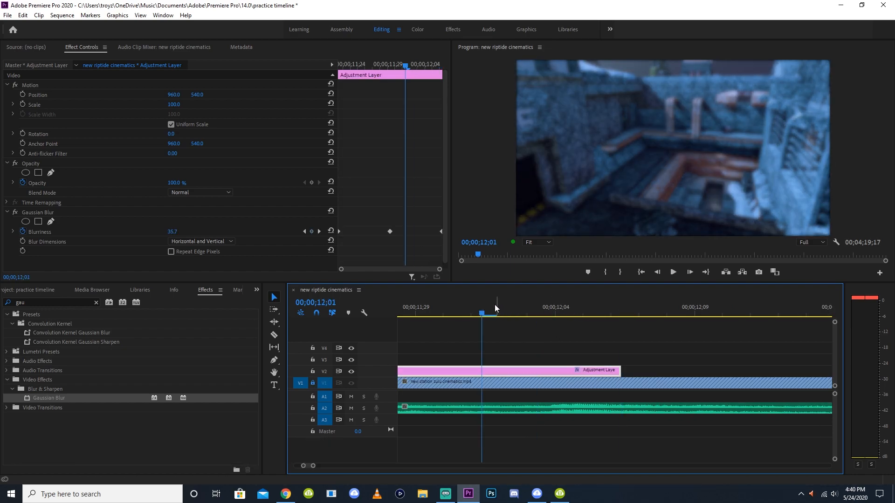
# - Move the pasted adjustment layer on V2 earlier to start at 00;00;11;17, centring it over the second cut
pyautogui.press('-')
pyautogui.press('-')
pyautogui.press('=')
pyautogui.moveTo(547, 309); pyautogui.dragTo(575, 313)
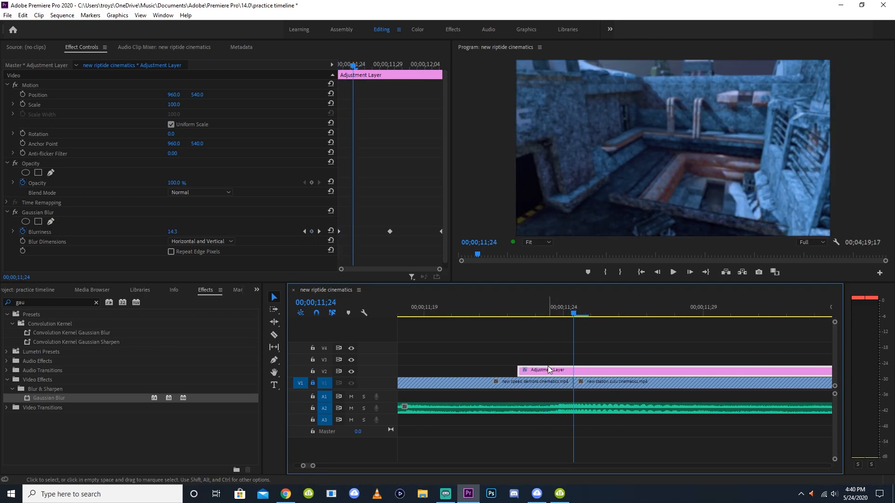
pyautogui.press('Left')
pyautogui.press('Left')
pyautogui.press('Left')
pyautogui.press('Left')
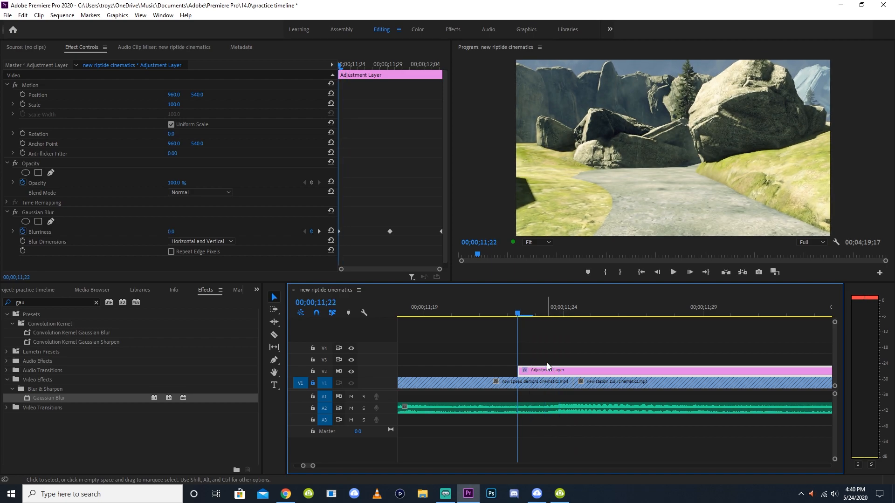
pyautogui.press('Left')
pyautogui.press('Left')
pyautogui.press('Left')
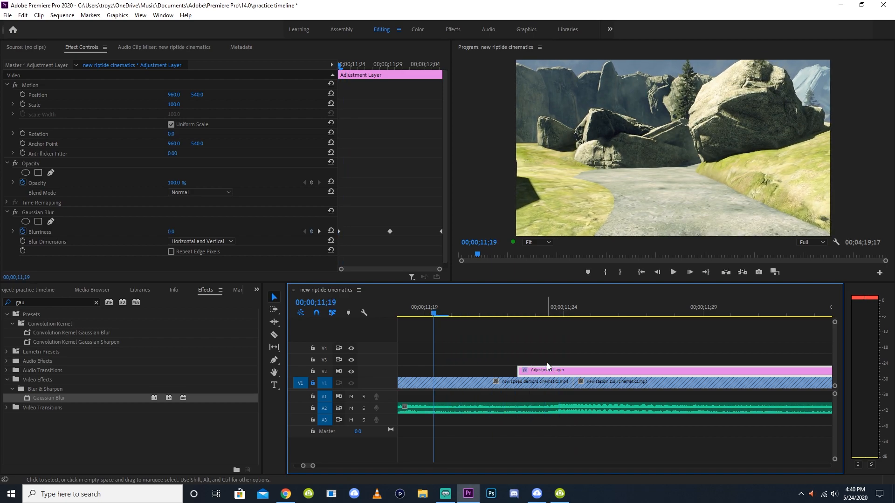
pyautogui.press('Left')
pyautogui.moveTo(783, 371); pyautogui.dragTo(655, 372)
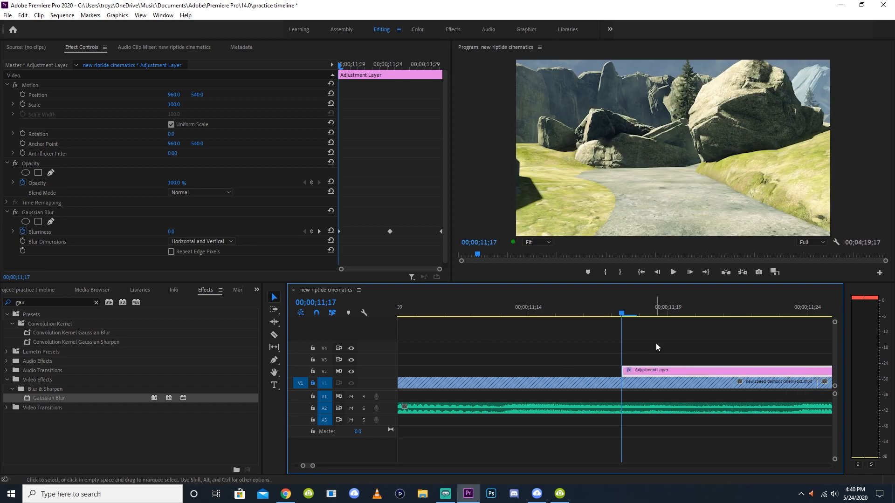
# - Play back the sequence from just before the first cut through both blur transitions
pyautogui.click(656, 343)
pyautogui.press('-')
pyautogui.press('-')
pyautogui.press('-')
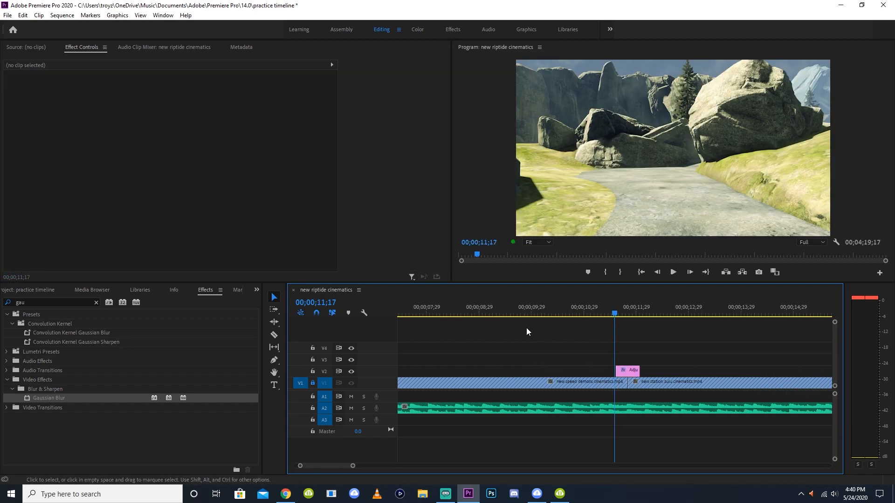
pyautogui.click(469, 310)
pyautogui.click(672, 272)
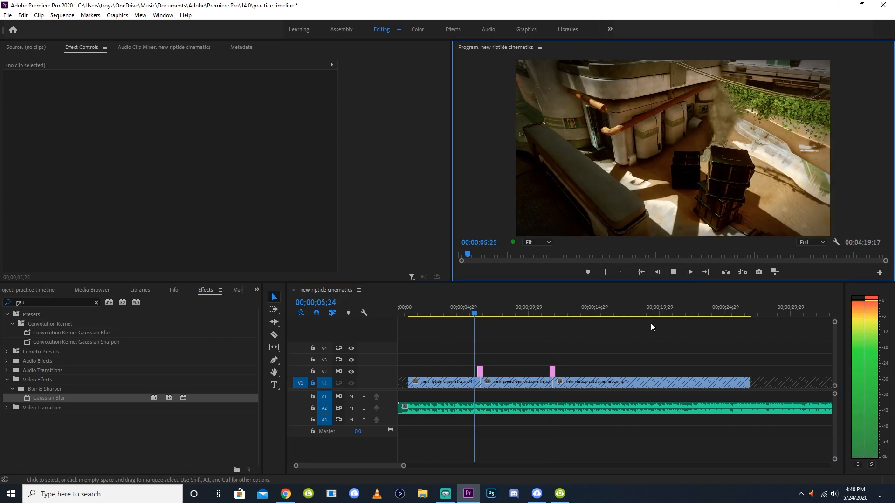
pyautogui.click(603, 347)
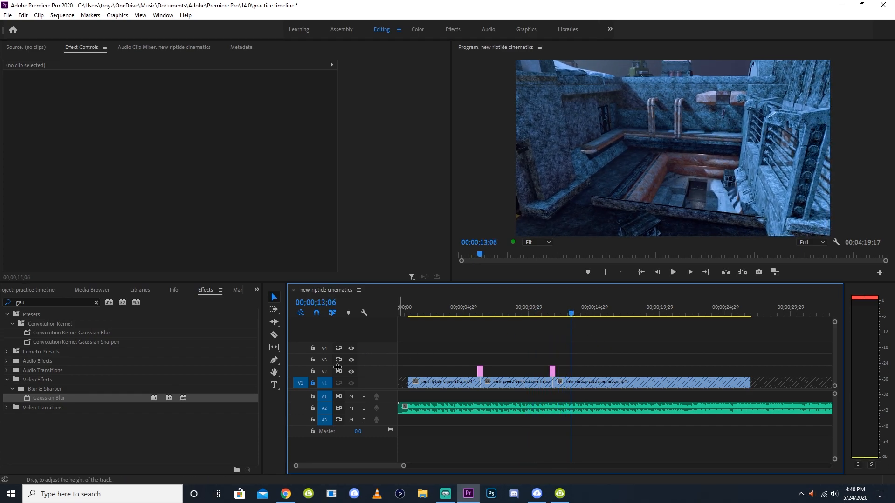
# - Unlock track V1 and trim the end of the station zulu clip to 00;00;13;06
pyautogui.click(313, 383)
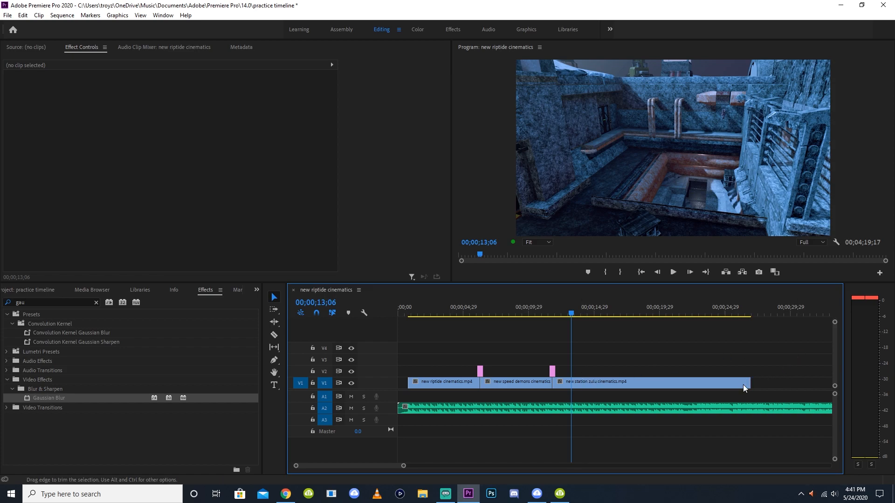
pyautogui.moveTo(748, 379); pyautogui.dragTo(570, 380)
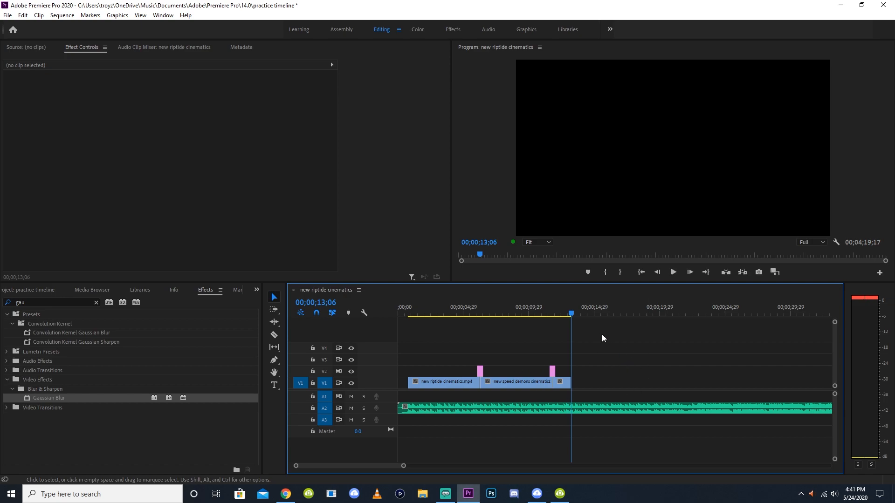
# - Move the adjustment layer over the second cut from V2 up to V3, keeping its timing
pyautogui.press('=')
pyautogui.press('=')
pyautogui.click(587, 317)
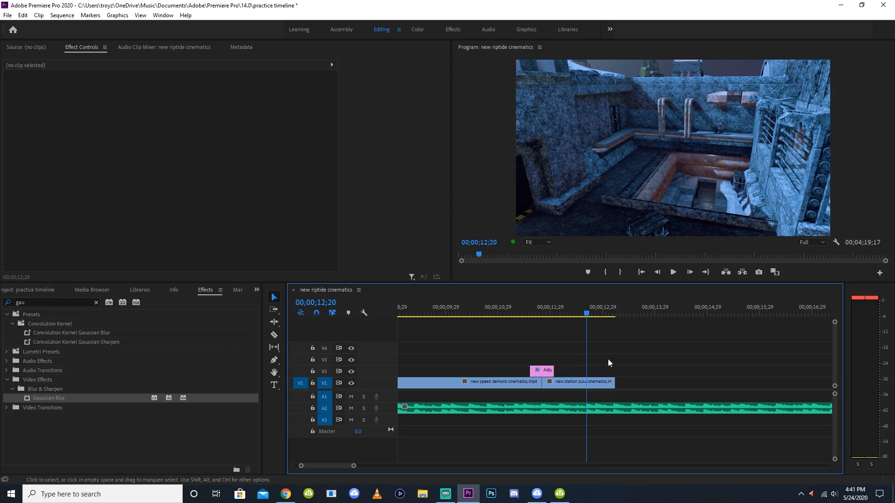
pyautogui.moveTo(540, 370); pyautogui.dragTo(541, 359)
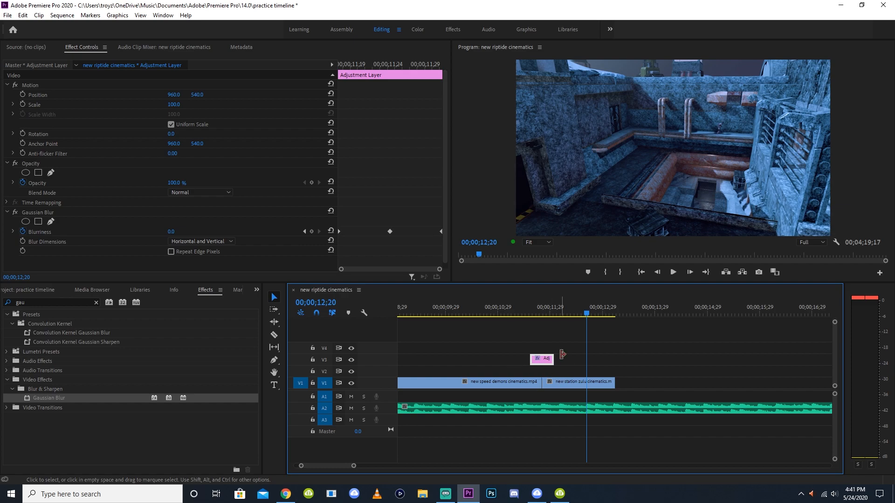
# - Deselect the adjustment layer, move the playhead back to 00;00;12;18 and save the project
pyautogui.click(578, 331)
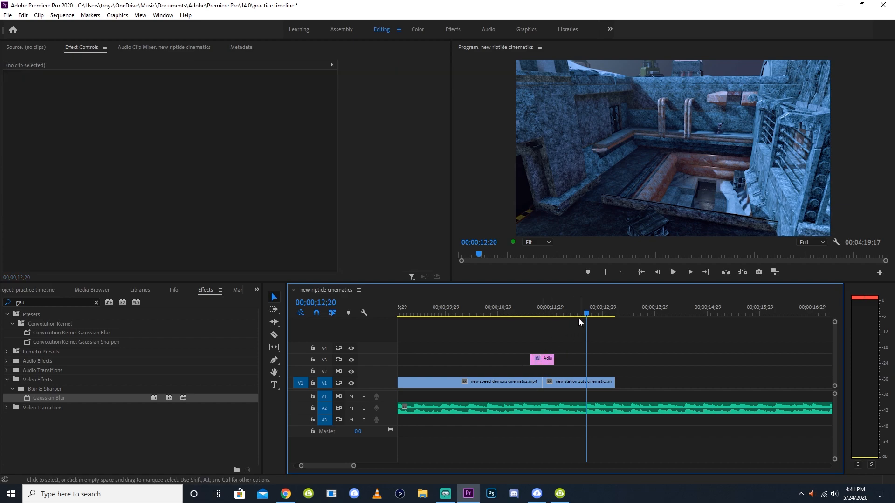
pyautogui.press('Left')
pyautogui.press('Left')
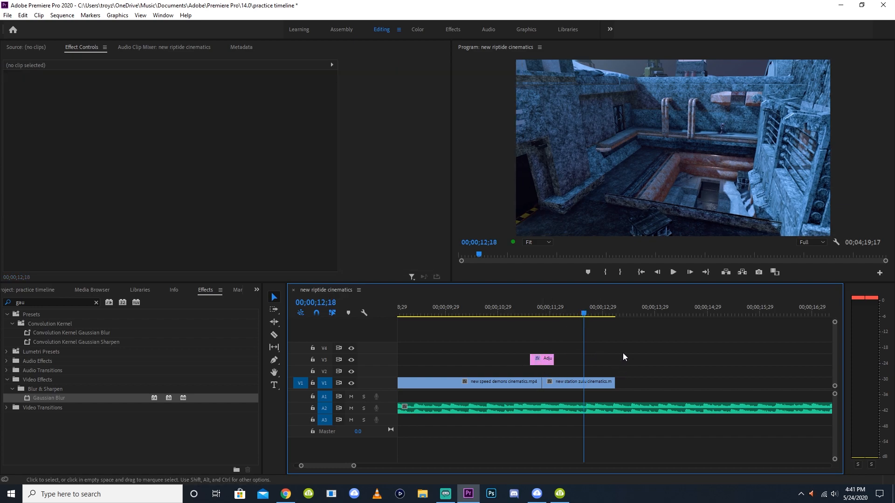
pyautogui.press('-')
pyautogui.press('-')
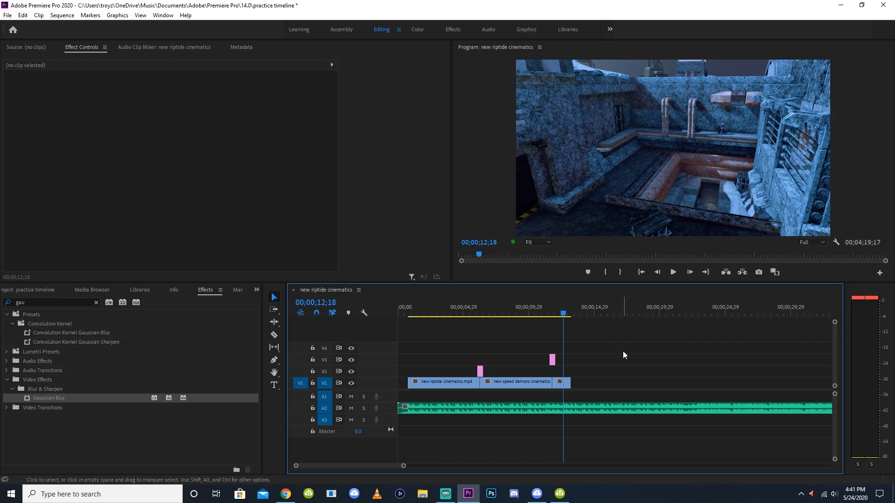
pyautogui.hotkey('ctrl', 's')
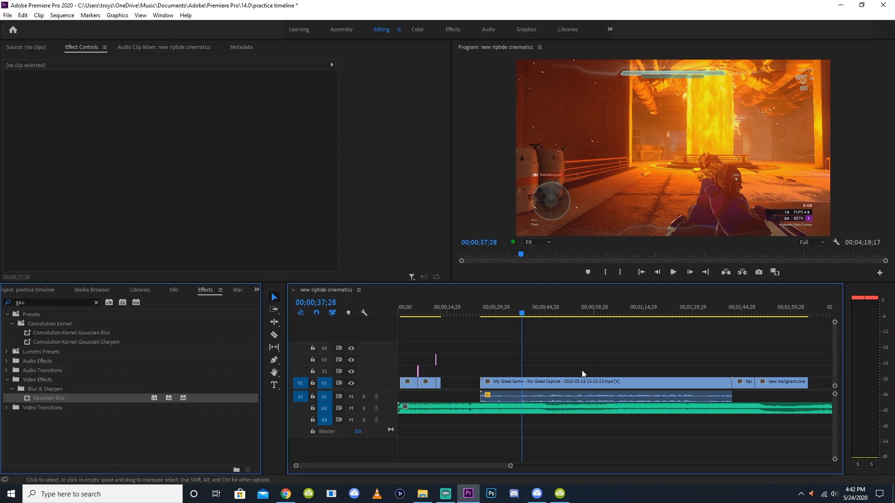
# - Cut the My Great Game gameplay clip with the Razor tool at 00;01;13;13
pyautogui.moveTo(544, 306); pyautogui.dragTo(638, 307)
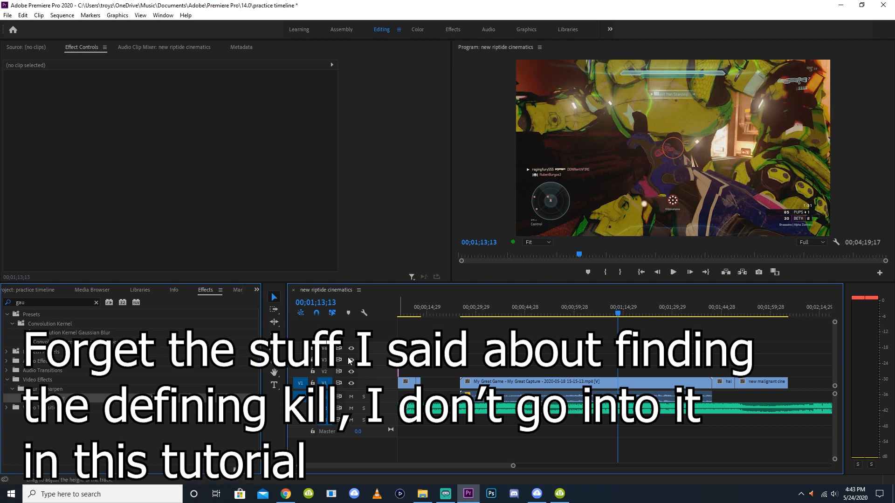
pyautogui.press('c')
pyautogui.click(614, 379)
pyautogui.press('v')
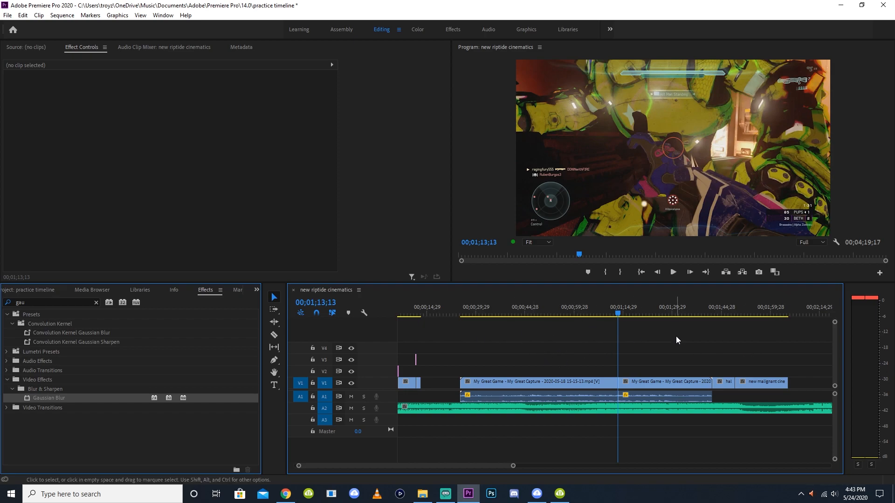
# - Play the gameplay clip from 00;01;01;04 and again from 00;01;03;10, then park the playhead at 00;01;04;07 and select the music clip
pyautogui.press('=')
pyautogui.click(531, 313)
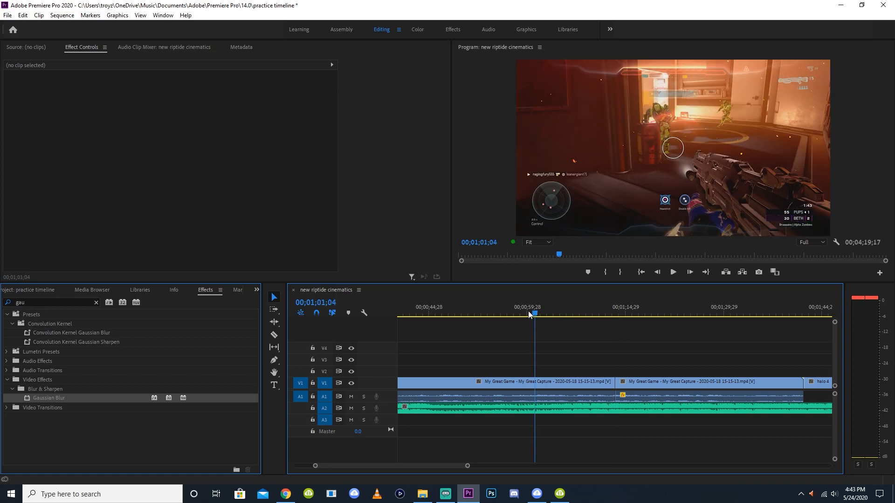
pyautogui.click(673, 273)
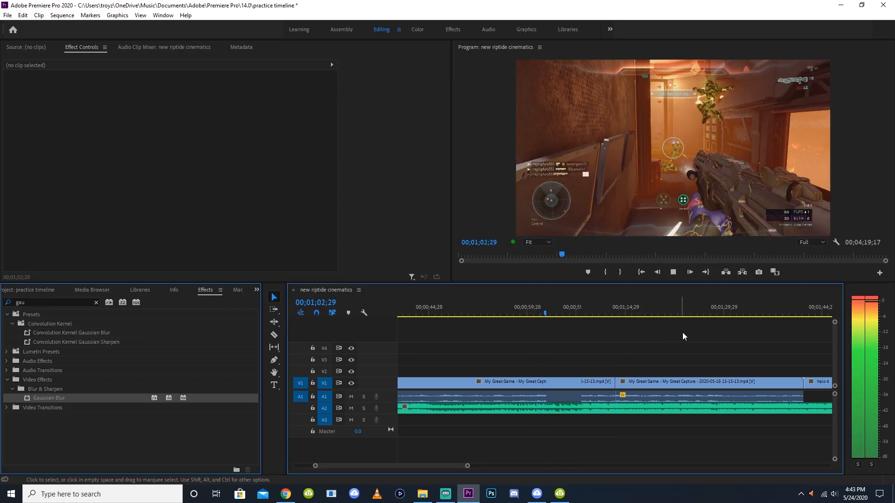
pyautogui.press('=')
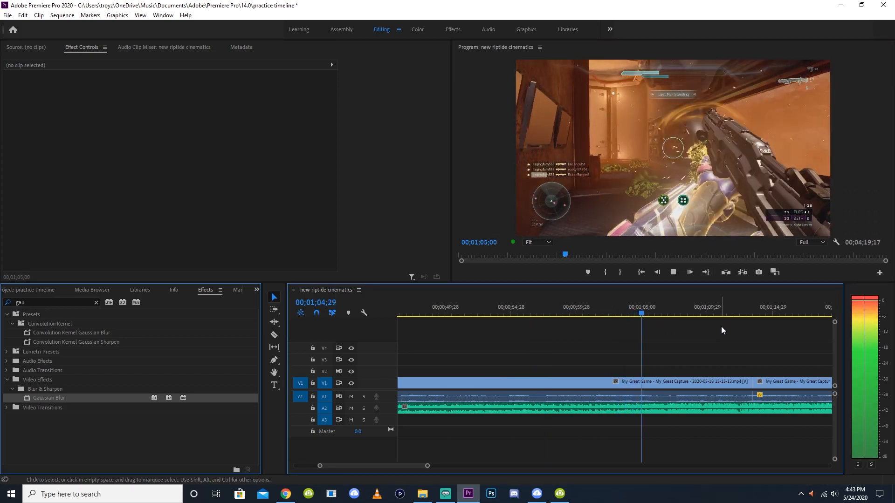
pyautogui.press('=')
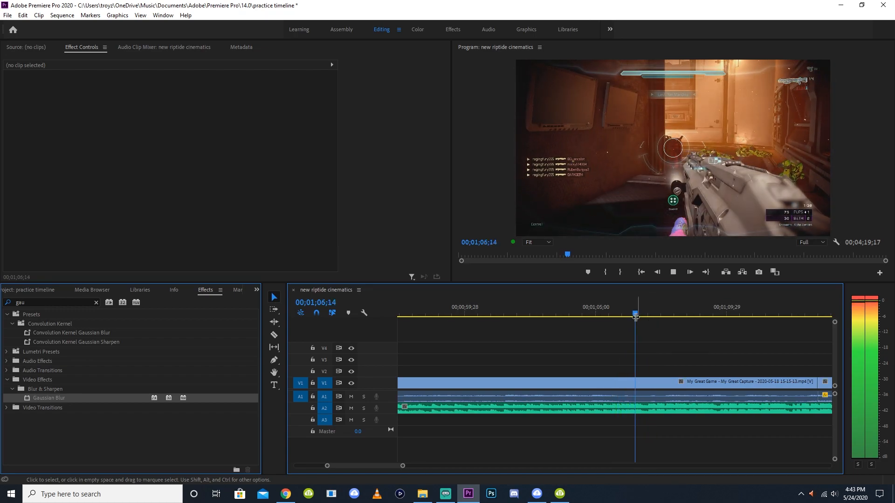
pyautogui.click(554, 306)
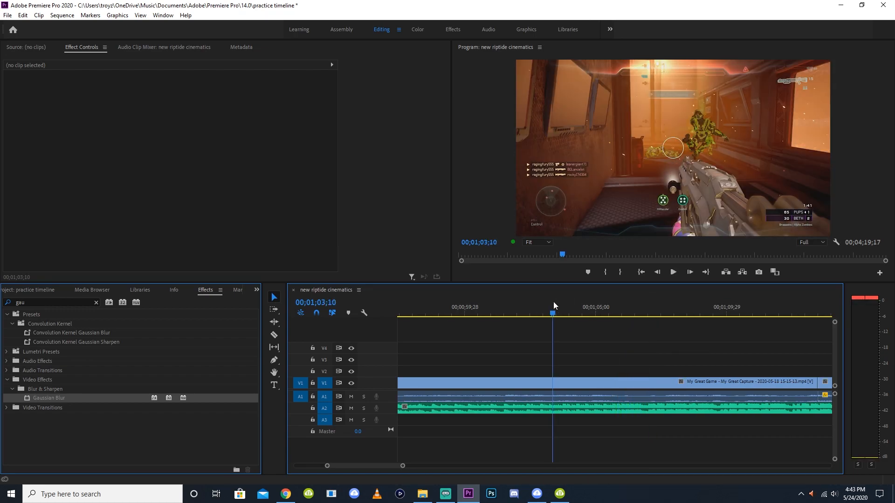
pyautogui.click(667, 274)
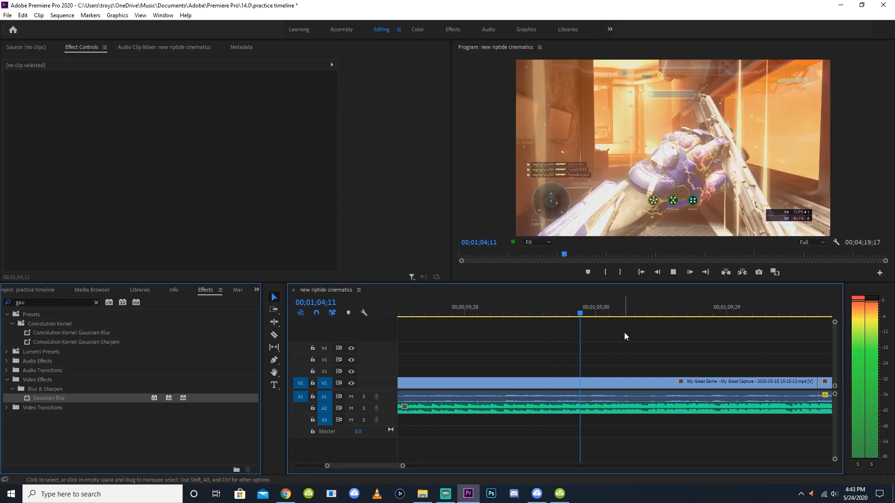
pyautogui.press('=')
pyautogui.press('=')
pyautogui.click(596, 305)
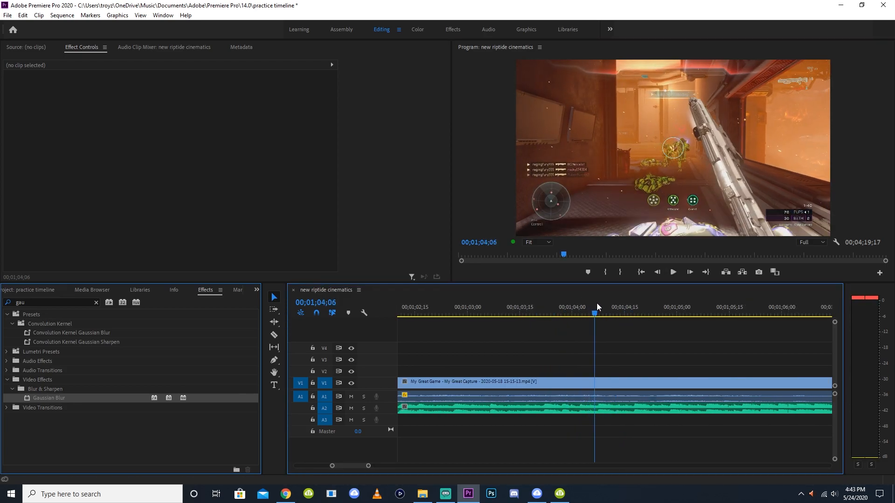
pyautogui.click(601, 407)
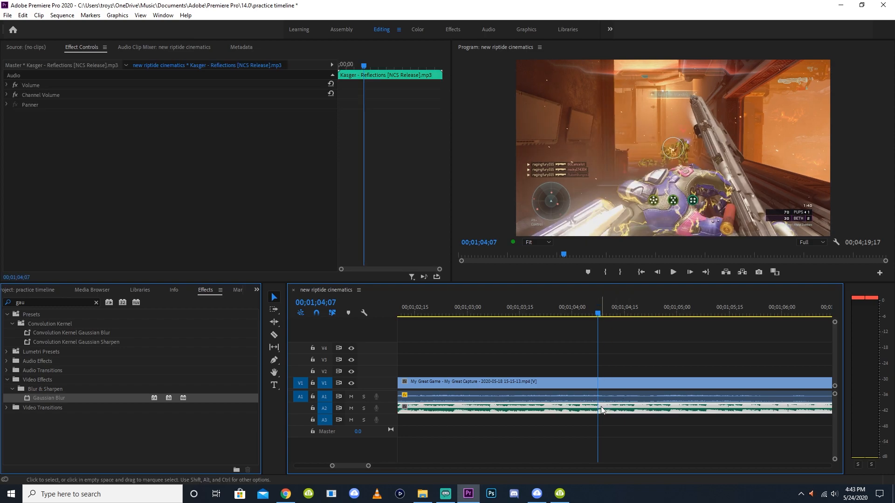
pyautogui.press('-')
pyautogui.press('-')
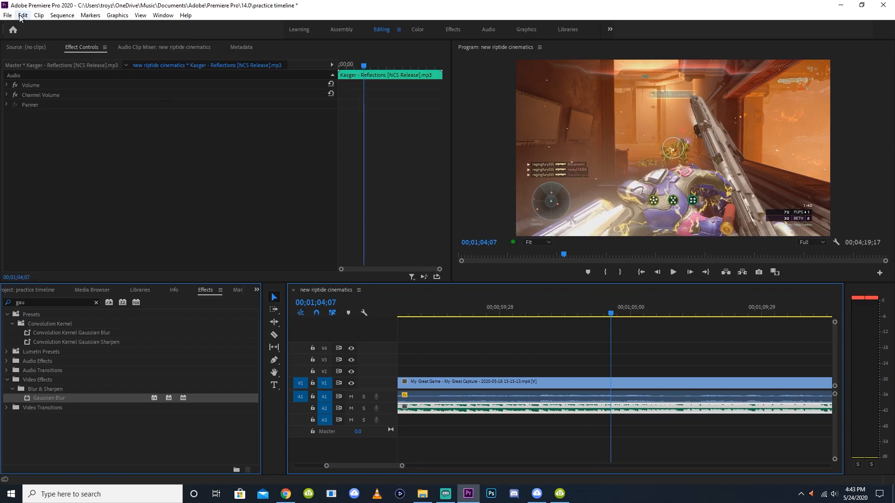
# - Review the Audio preferences, including the audio scrubbing option, and accept them
pyautogui.click(38, 16)
pyautogui.moveTo(24, 15)
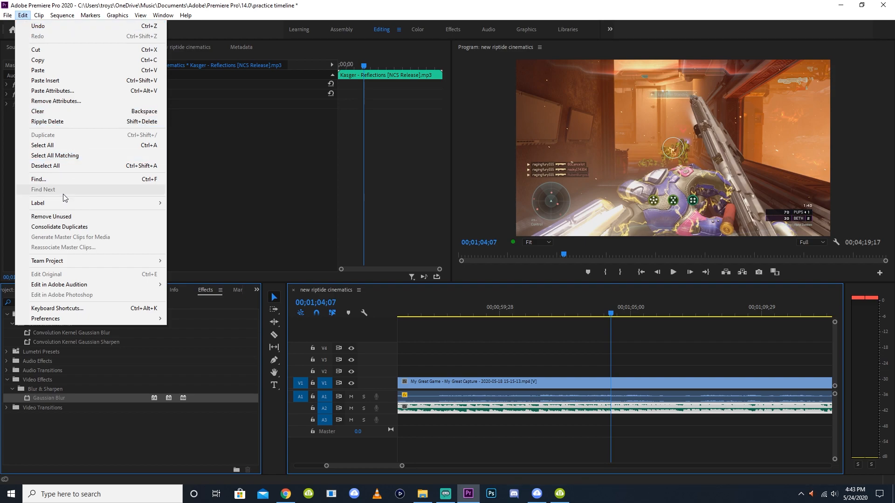
pyautogui.moveTo(46, 318)
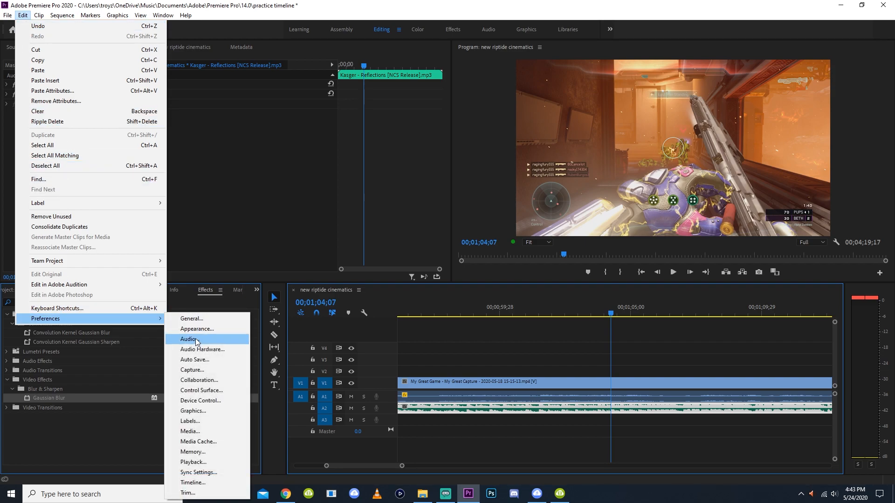
pyautogui.click(196, 339)
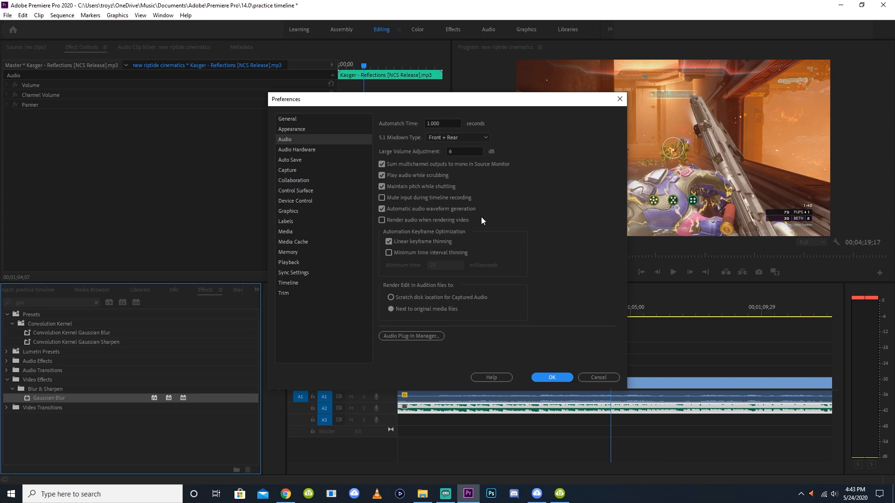
pyautogui.click(552, 377)
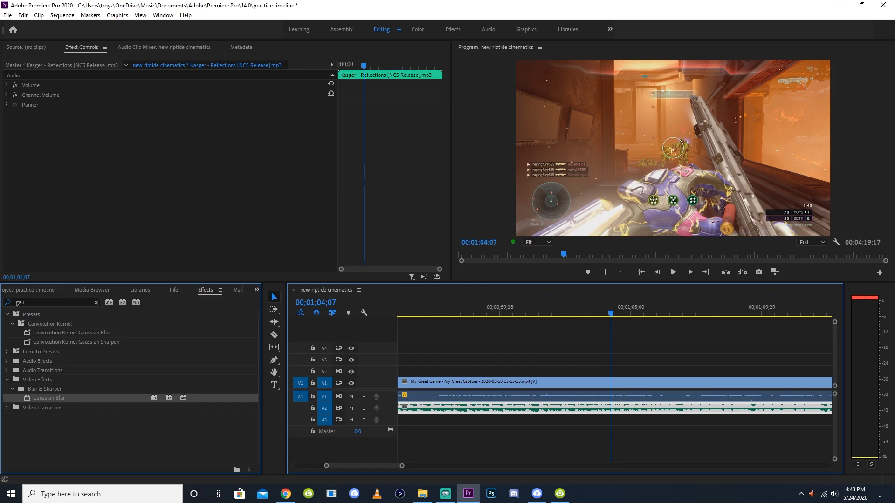
# - Place an adjustment layer on V2 above the gameplay clip, starting at 00;01;04;06
pyautogui.click(643, 351)
pyautogui.press('-')
pyautogui.press('=')
pyautogui.press('=')
pyautogui.press('=')
pyautogui.press('=')
pyautogui.press('=')
pyautogui.press('=')
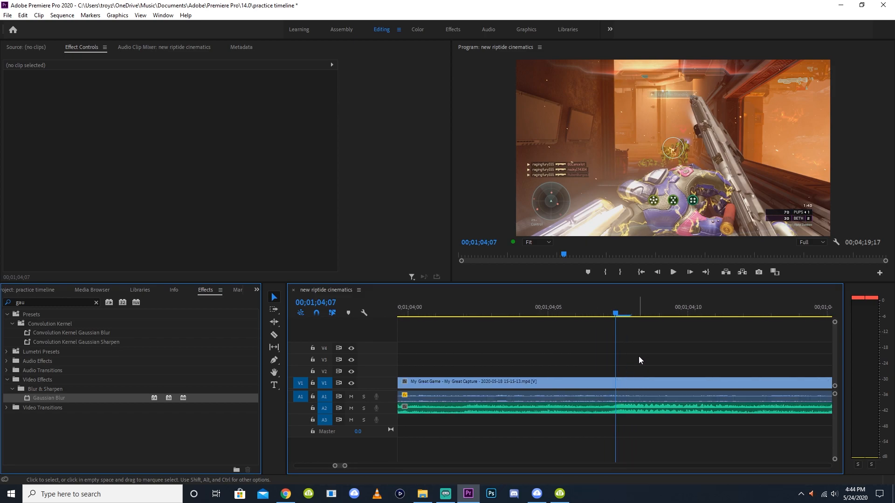
pyautogui.press('Left')
pyautogui.hotkey('shift', '1')
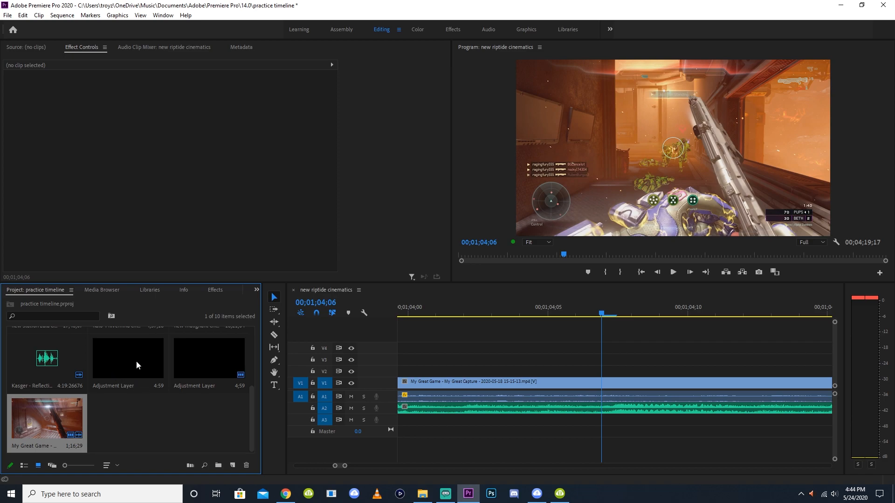
pyautogui.moveTo(175, 359); pyautogui.dragTo(603, 370)
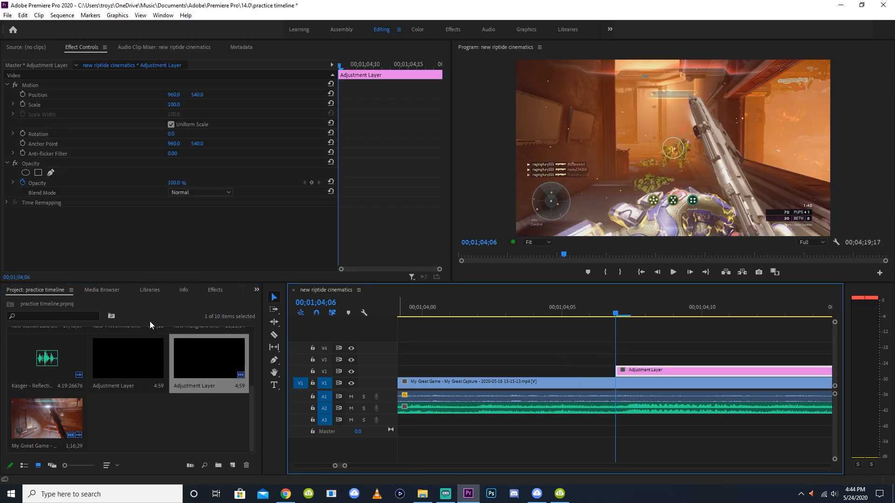
# - Find the Directional Blur effect, apply it to the new adjustment layer and set a Blur Length keyframe of 0 at 00;01;04;06
pyautogui.hotkey('shift', '7')
pyautogui.click(32, 302)
pyautogui.write('d')
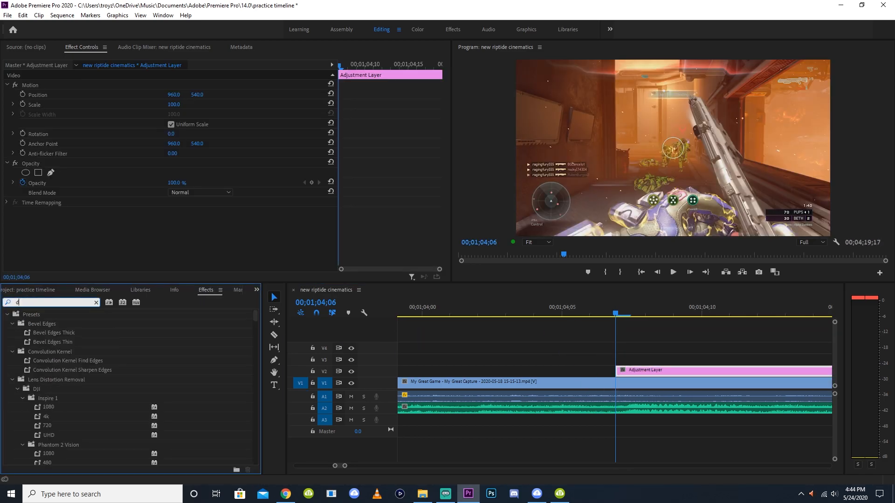
pyautogui.write('irect')
pyautogui.moveTo(51, 371); pyautogui.dragTo(652, 370)
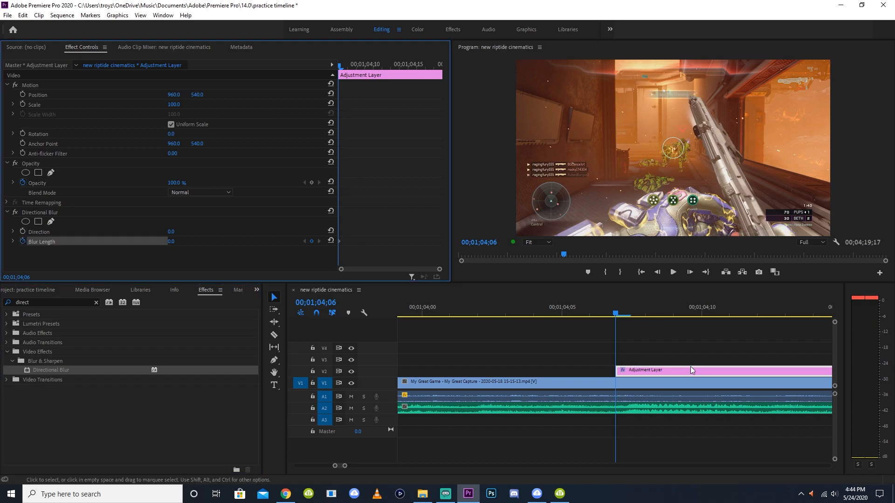
# - Keyframe the adjustment layer's Directional Blur with a Blur Length of 44 one frame ahead, at 00;01;04;07
pyautogui.click(683, 347)
pyautogui.press('Right')
pyautogui.click(647, 373)
pyautogui.click(180, 239)
pyautogui.write('4')
pyautogui.press('Return')
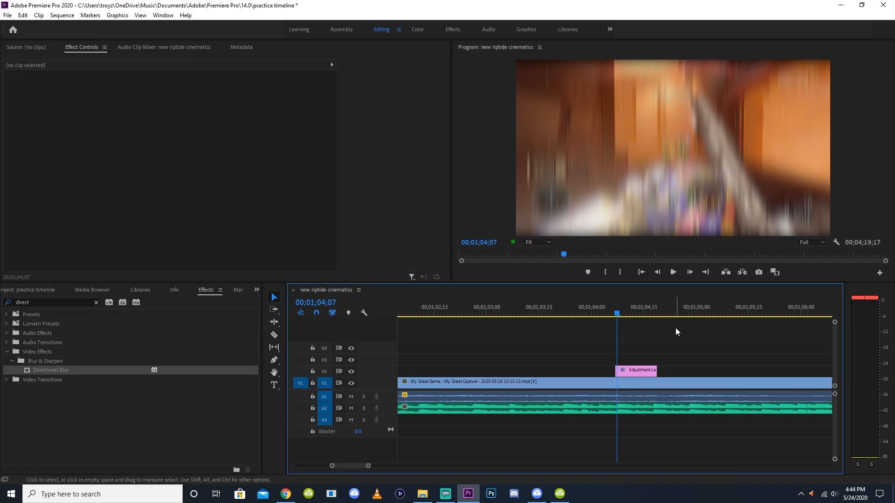
# - Keyframe the adjustment layer's Blur Length back to 0 at 00;01;04;11
pyautogui.press('=')
pyautogui.press('=')
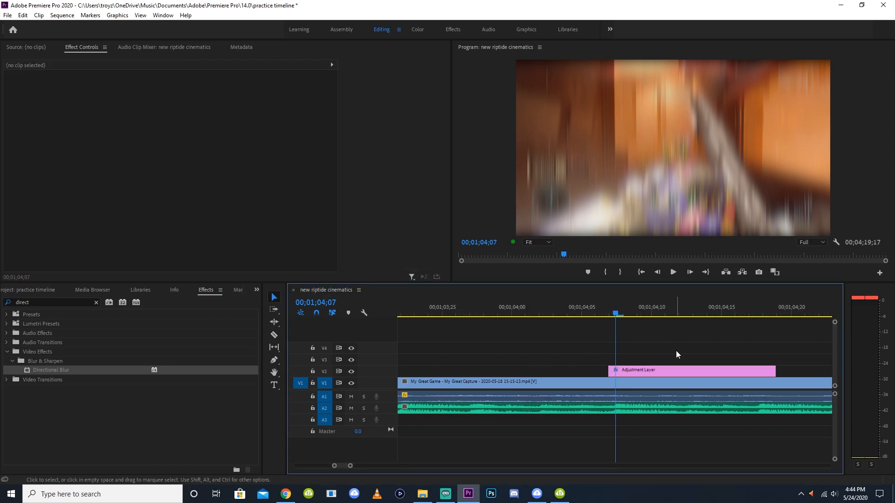
pyautogui.click(649, 369)
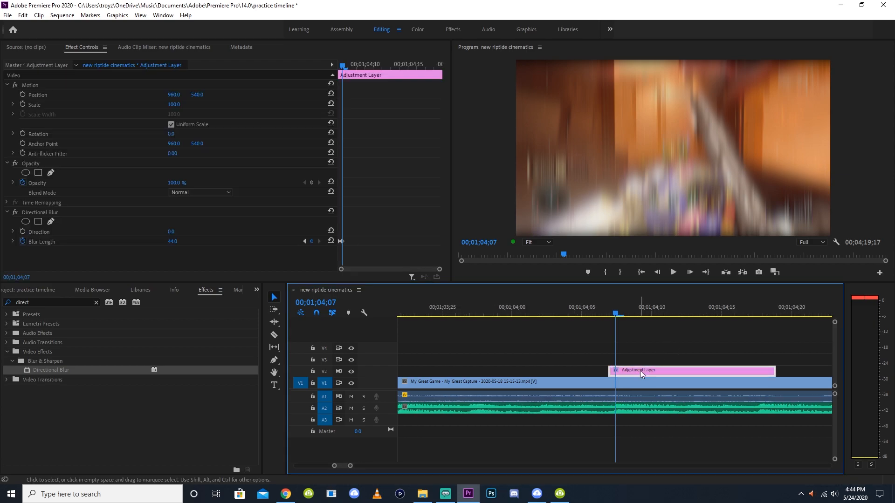
pyautogui.click(398, 245)
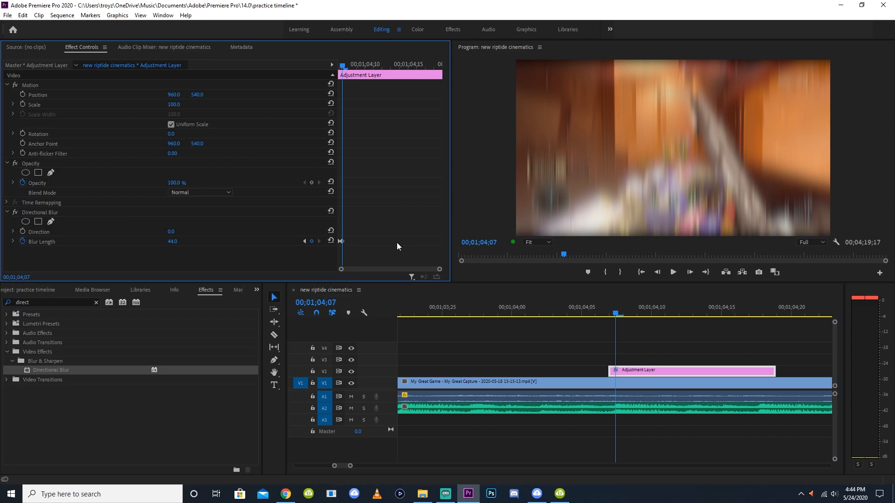
pyautogui.press('Right')
pyautogui.press('Right')
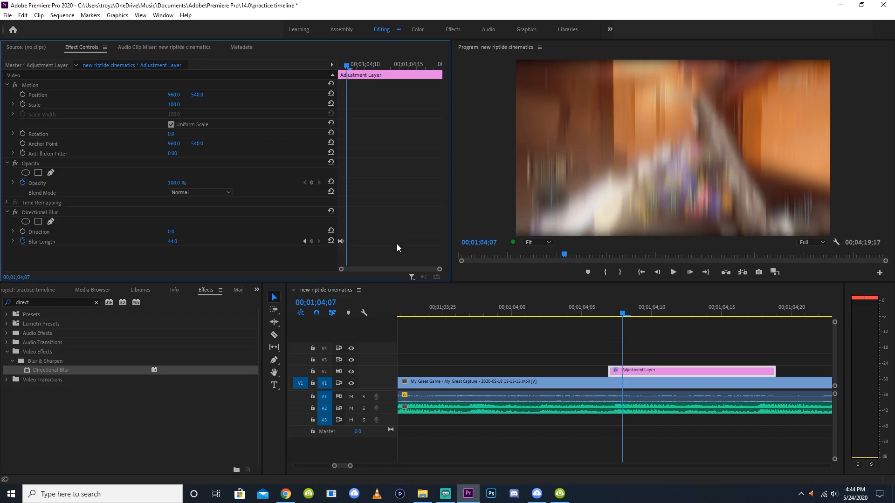
pyautogui.press('Right')
pyautogui.press('Right')
pyautogui.click(173, 241)
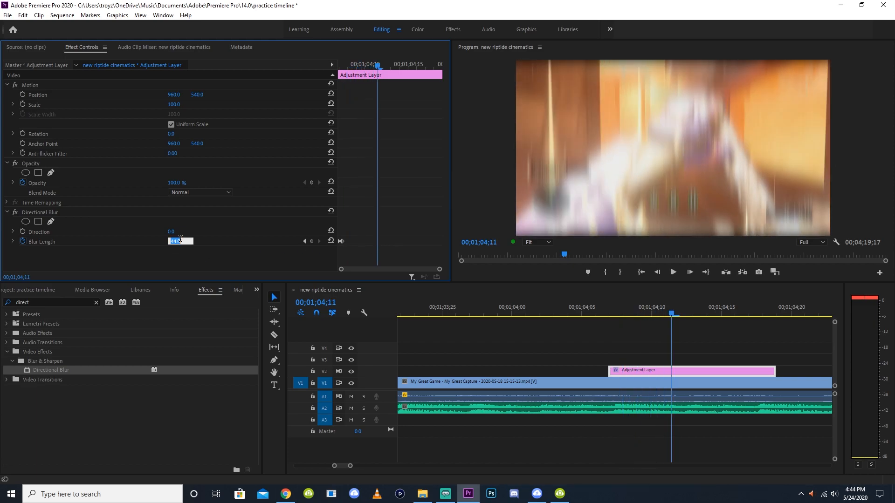
pyautogui.write('0')
pyautogui.press('Return')
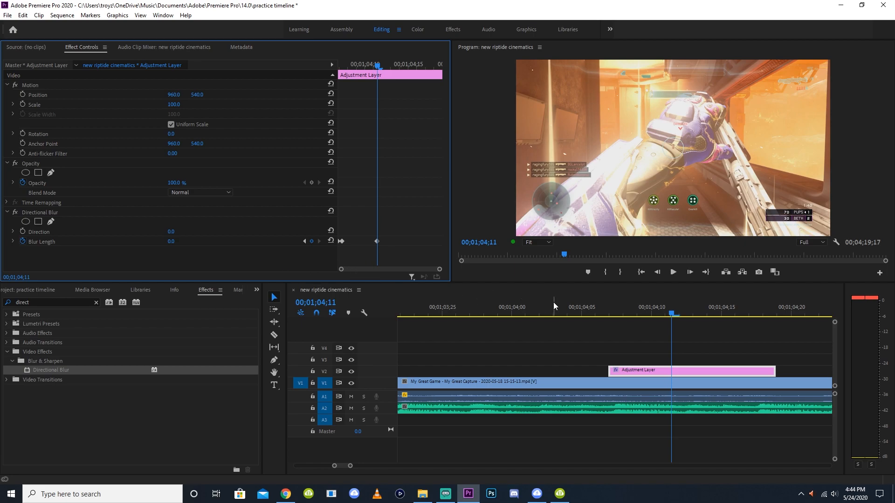
# - Trim the end of the directional blur adjustment layer to 00;01;04;11, then deselect it
pyautogui.click(793, 352)
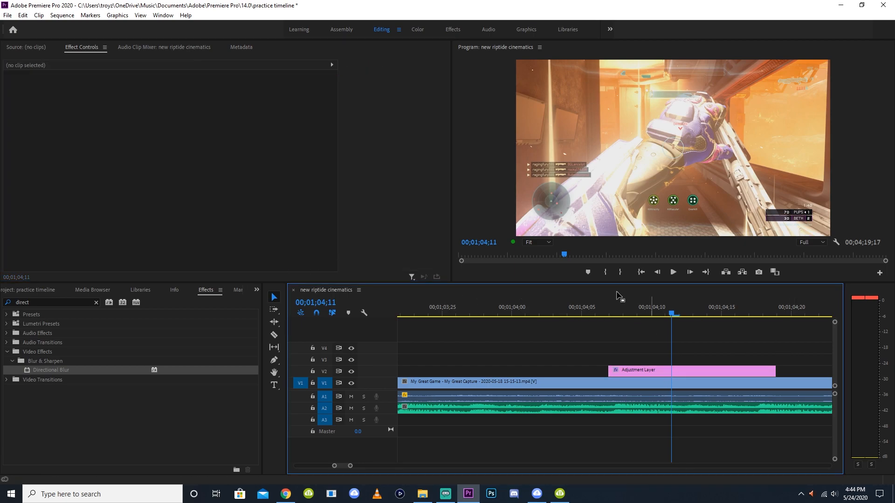
pyautogui.click(663, 373)
pyautogui.moveTo(775, 371); pyautogui.dragTo(668, 357)
pyautogui.click(637, 346)
pyautogui.press('-')
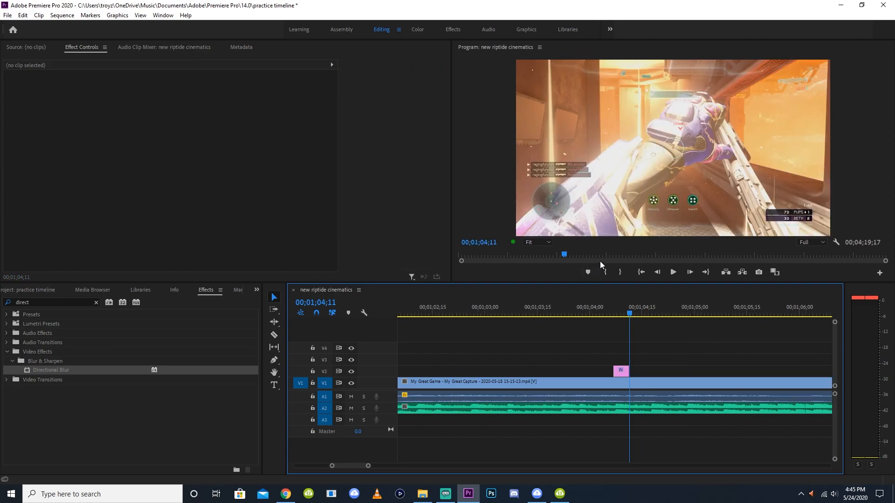
# - Play the sequence onward from the end of the directional blur layer, then bring the playhead back to 00;01;04;11
pyautogui.click(674, 271)
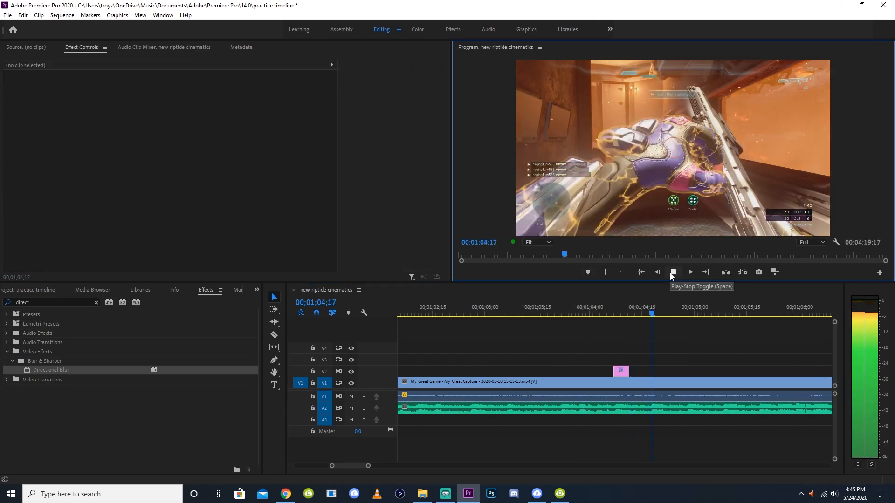
pyautogui.click(641, 306)
pyautogui.press('=')
pyautogui.press('=')
pyautogui.moveTo(619, 308); pyautogui.dragTo(575, 312)
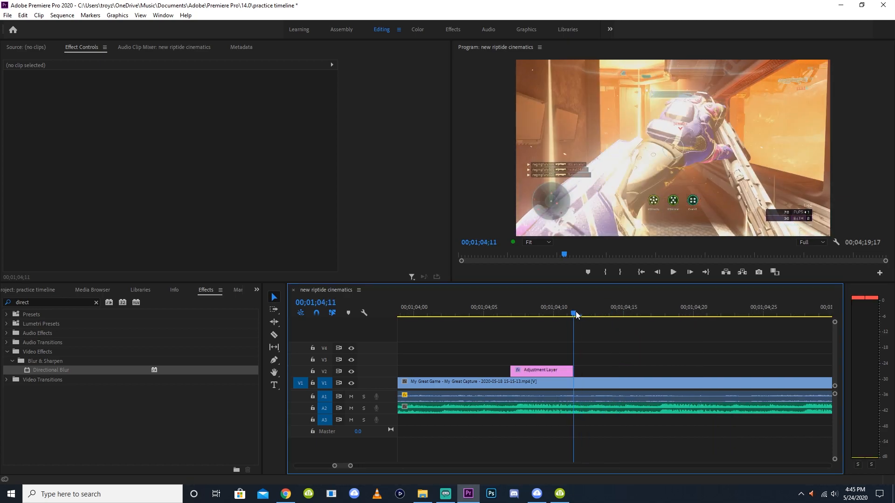
# - Extend the directional blur adjustment layer to 00;01;04;14, move its final Blur Length keyframe to that end, and deselect the layer
pyautogui.moveTo(580, 367); pyautogui.dragTo(629, 368)
pyautogui.click(563, 370)
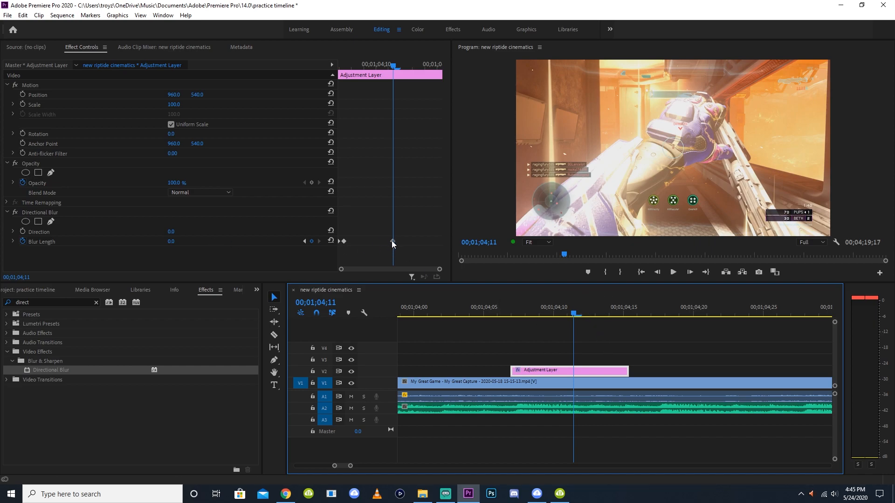
pyautogui.moveTo(583, 311); pyautogui.dragTo(609, 310)
pyautogui.moveTo(628, 371); pyautogui.dragTo(615, 369)
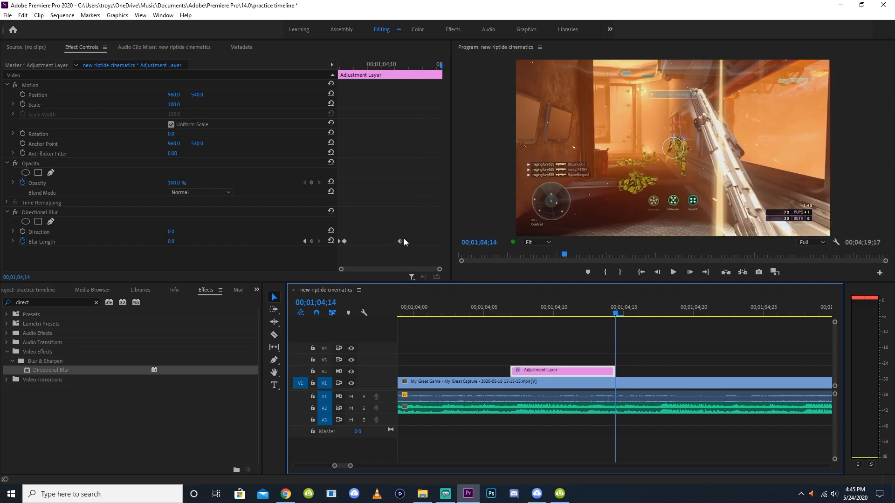
pyautogui.click(608, 326)
# - Play the sequence through the extended directional blur layer, then bring the playhead to 00;01;04;16
pyautogui.press('-')
pyautogui.press('-')
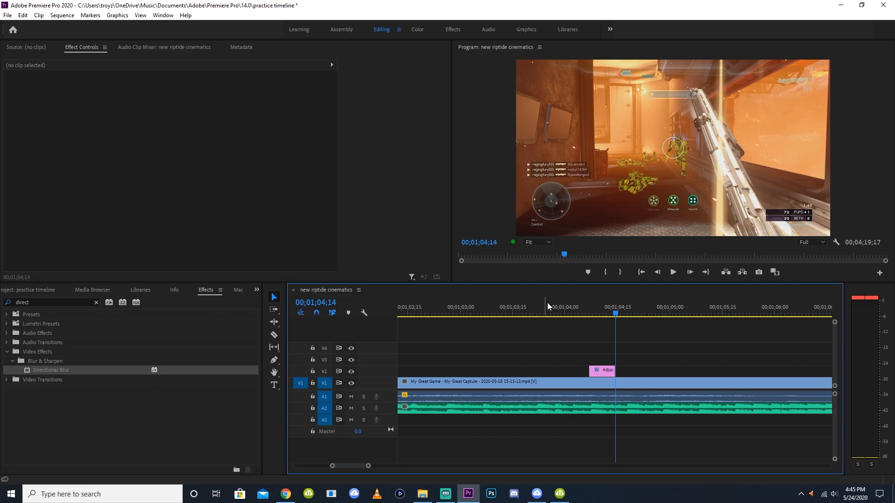
pyautogui.moveTo(554, 309); pyautogui.dragTo(561, 309)
pyautogui.click(673, 273)
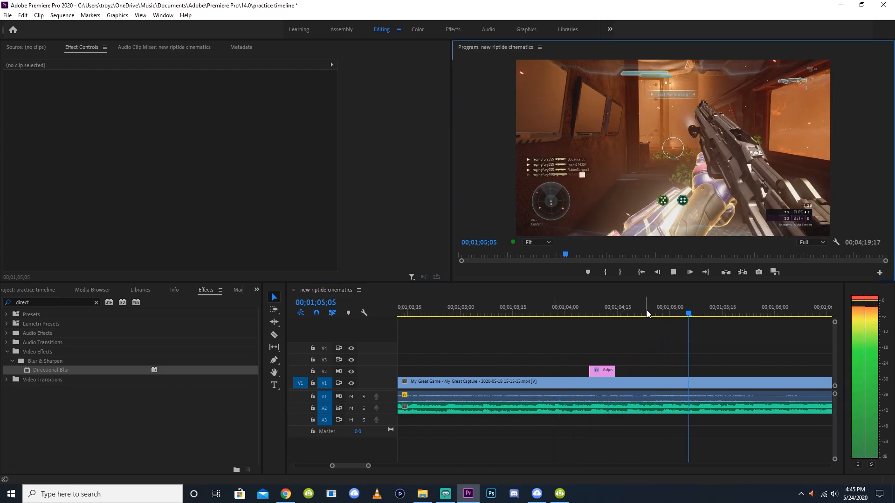
pyautogui.click(631, 310)
pyautogui.press('=')
pyautogui.press('=')
pyautogui.press('=')
pyautogui.press('-')
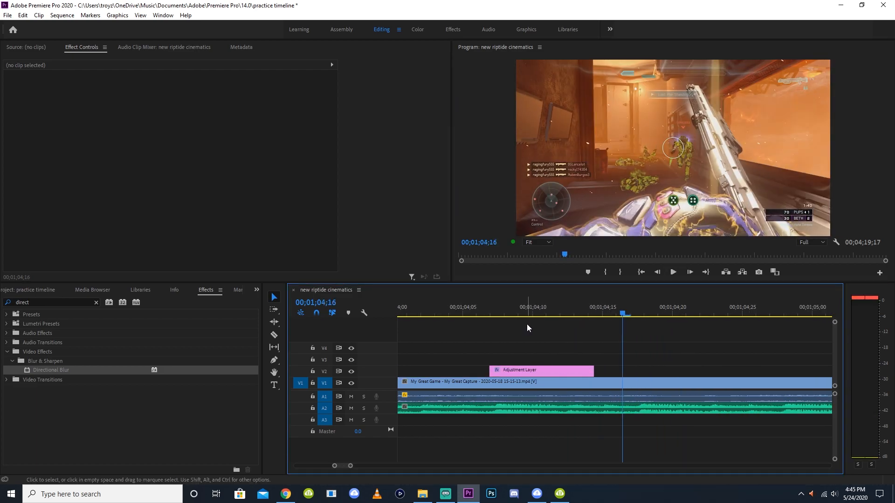
# - Copy the directional blur adjustment layer, lock video track V1, and paste the copy on V2 at 00;01;04;17
pyautogui.click(511, 371)
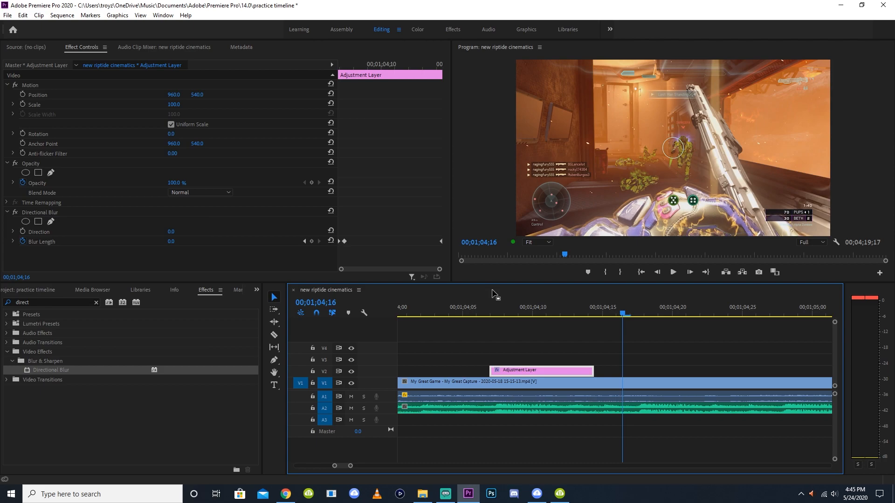
pyautogui.click(560, 336)
pyautogui.press('=')
pyautogui.click(586, 304)
pyautogui.press('-')
pyautogui.press('-')
pyautogui.click(569, 371)
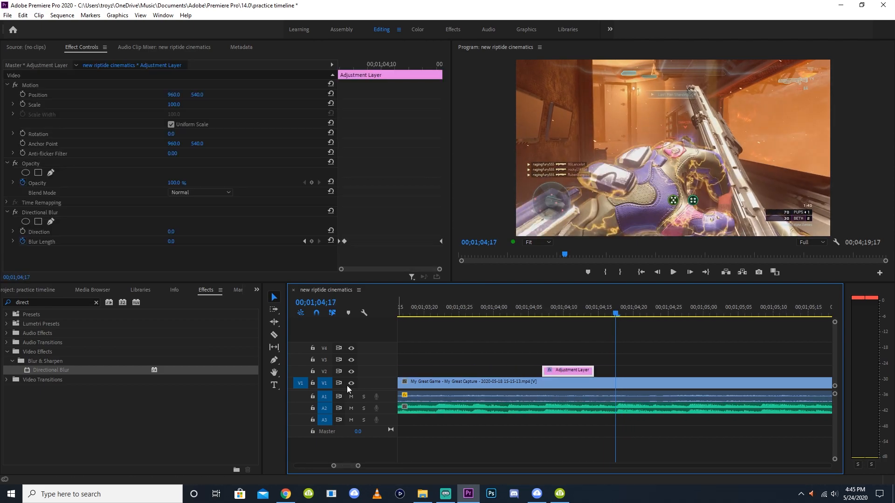
pyautogui.click(313, 383)
pyautogui.hotkey('ctrl', 'v')
# - Paste another copy of the directional blur layer on V2 at the next beat, about 00;01;04;27
pyautogui.press('=')
pyautogui.press('=')
pyautogui.click(645, 304)
pyautogui.press('-')
pyautogui.press('-')
pyautogui.press('-')
pyautogui.hotkey('ctrl', 'v')
# - Paste two more copies of the directional blur layer on V2, at 00;01;05;07 and about 00;01;05;18
pyautogui.click(657, 304)
pyautogui.press('=')
pyautogui.press('=')
pyautogui.click(602, 305)
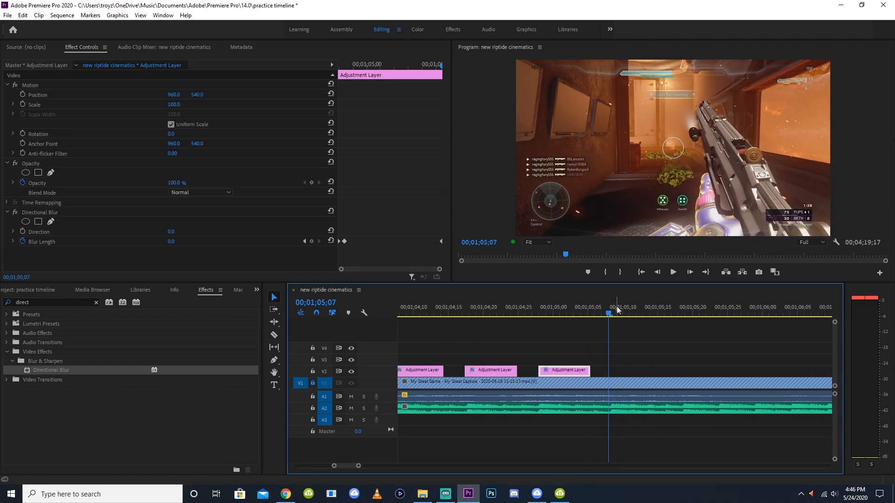
pyautogui.hotkey('ctrl', 'v')
pyautogui.click(749, 305)
pyautogui.press('-')
pyautogui.hotkey('ctrl', 'v')
# - Shorten the last blur layer copy: move its final Blur Length keyframe earlier and trim its end to 00;01;05;23
pyautogui.click(648, 306)
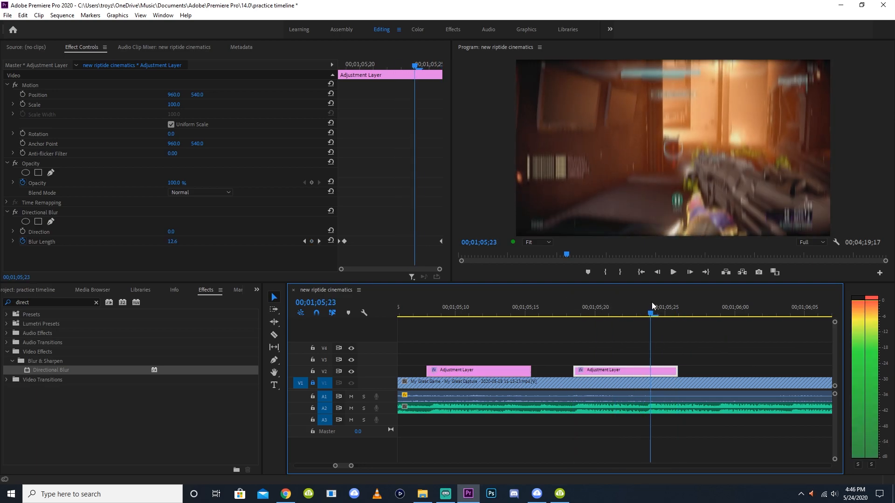
pyautogui.click(662, 340)
pyautogui.press('=')
pyautogui.click(671, 371)
pyautogui.moveTo(441, 241); pyautogui.dragTo(408, 242)
pyautogui.moveTo(684, 371); pyautogui.dragTo(616, 372)
pyautogui.click(629, 308)
pyautogui.click(615, 309)
# - Copy the shortened blur layer and paste four copies back to back on V2 starting at 00;01;05;23
pyautogui.hotkey('ctrl', 'c')
pyautogui.hotkey('ctrl', 'v')
pyautogui.hotkey('ctrl', 'v')
pyautogui.hotkey('ctrl', 'v')
pyautogui.click(583, 312)
pyautogui.press('-')
pyautogui.moveTo(604, 306); pyautogui.dragTo(690, 306)
pyautogui.hotkey('ctrl', 'v')
# - Play the sequence past the run of shortened blur layers, then return the playhead to 00;01;06;07
pyautogui.click(699, 311)
pyautogui.press('-')
pyautogui.press('-')
pyautogui.press('space')
pyautogui.press('=')
pyautogui.press('=')
pyautogui.click(569, 307)
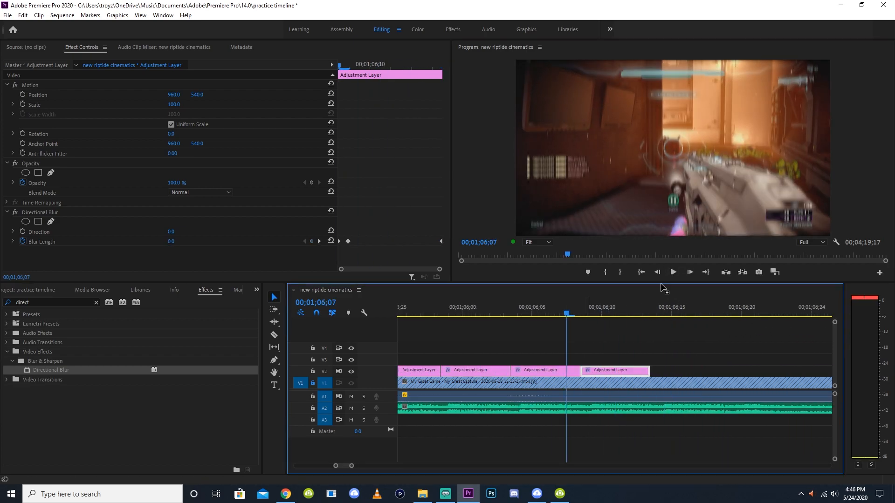
# - Paste one more shortened blur layer on V2 just after the back-to-back run, then deselect it
pyautogui.press('-')
pyautogui.press('-')
pyautogui.click(628, 308)
pyautogui.press('=')
pyautogui.press('=')
pyautogui.press('=')
pyautogui.hotkey('ctrl', 'v')
pyautogui.click(598, 311)
pyautogui.press('-')
pyautogui.press('-')
pyautogui.press('-')
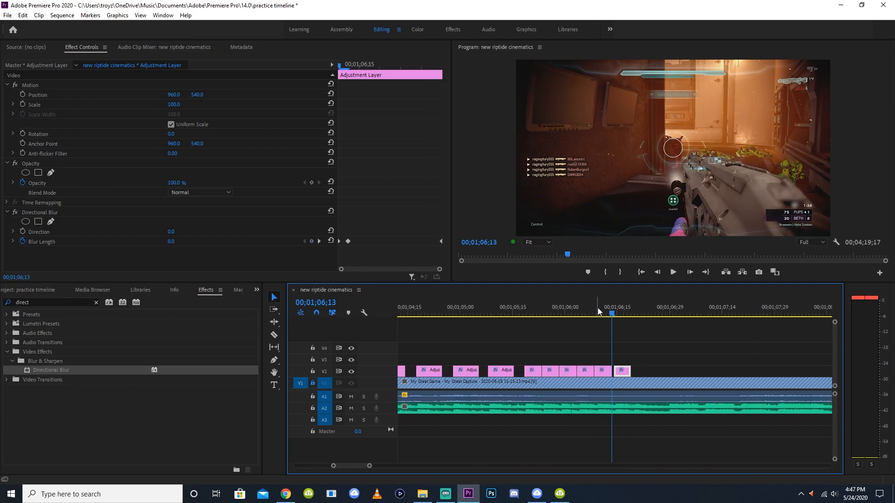
pyautogui.click(566, 330)
pyautogui.press('-')
pyautogui.press('=')
pyautogui.press('-')
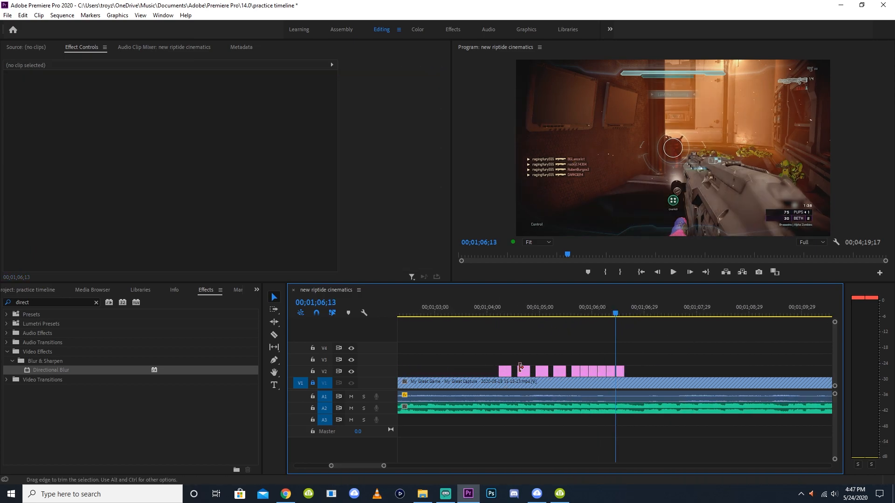
# - Select the first shortened blur layer at 00;01;05;18 and step through its Blur Length keyframes up to 00;01;05;23
pyautogui.click(549, 308)
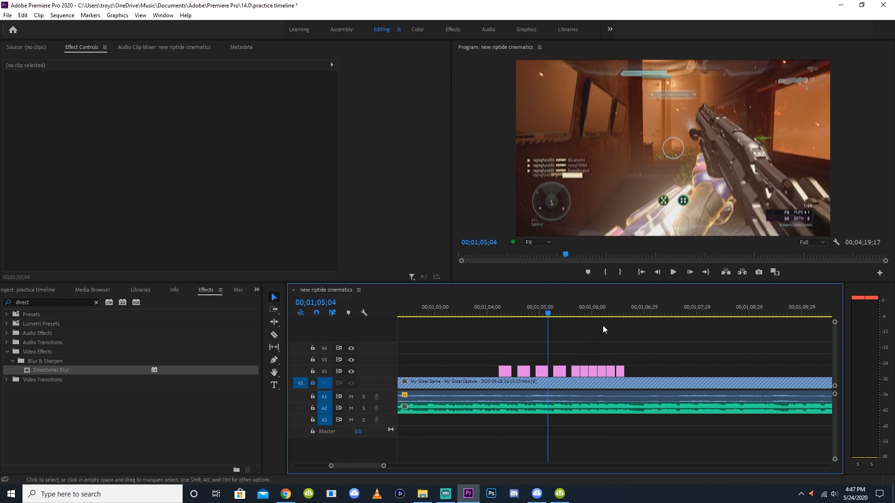
pyautogui.press('=')
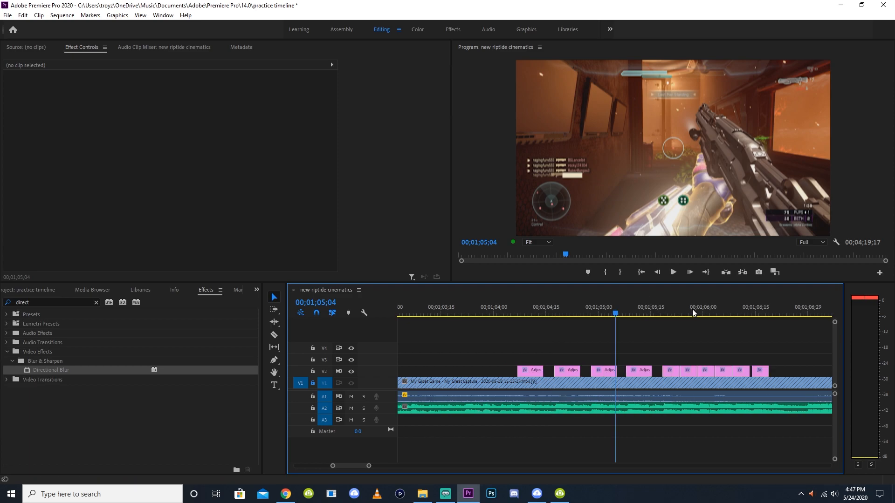
pyautogui.click(673, 309)
pyautogui.press('=')
pyautogui.press('=')
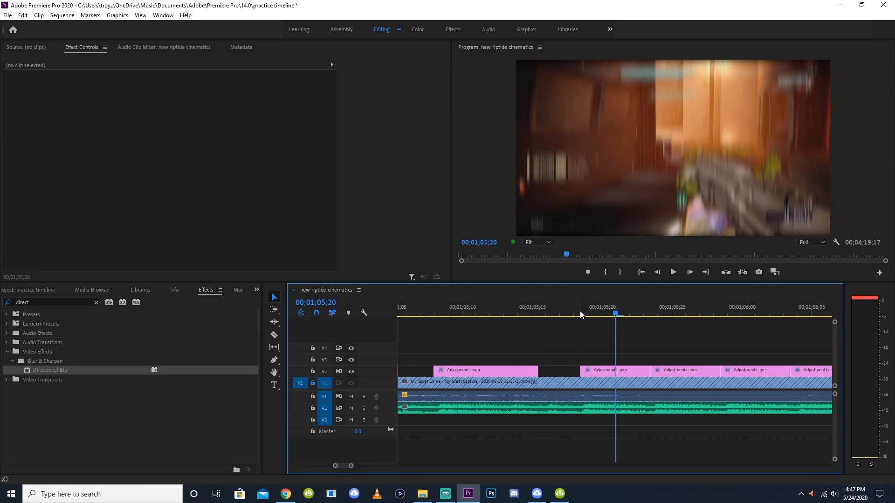
pyautogui.click(620, 371)
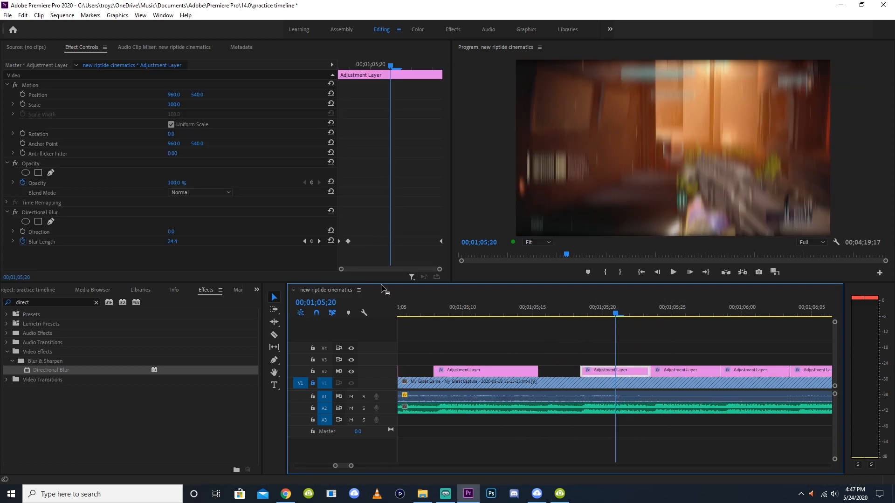
pyautogui.moveTo(536, 316); pyautogui.dragTo(650, 308)
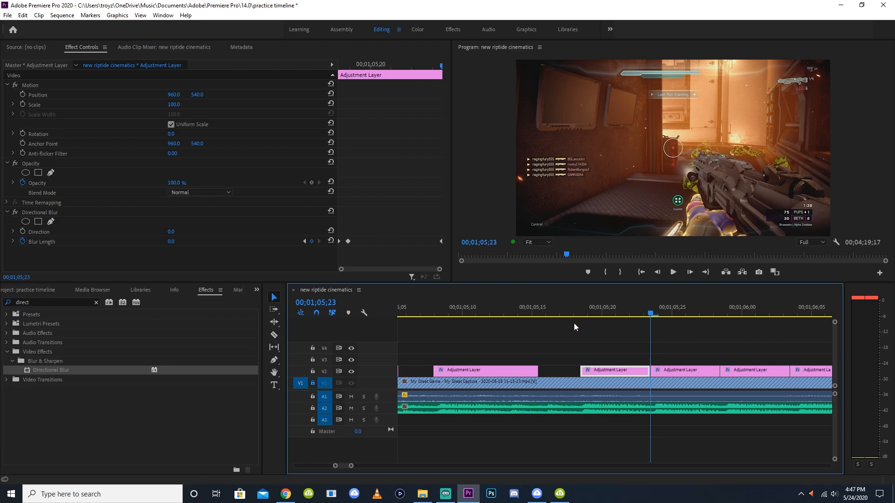
pyautogui.click(580, 306)
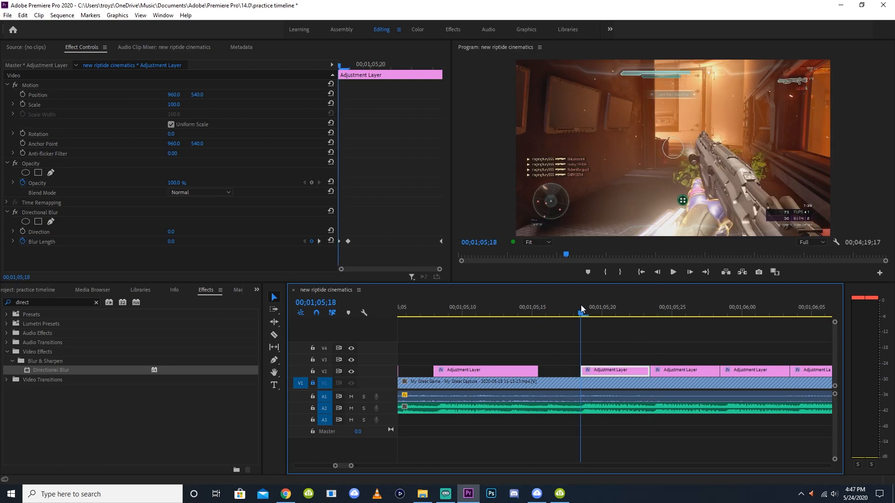
pyautogui.press('Right')
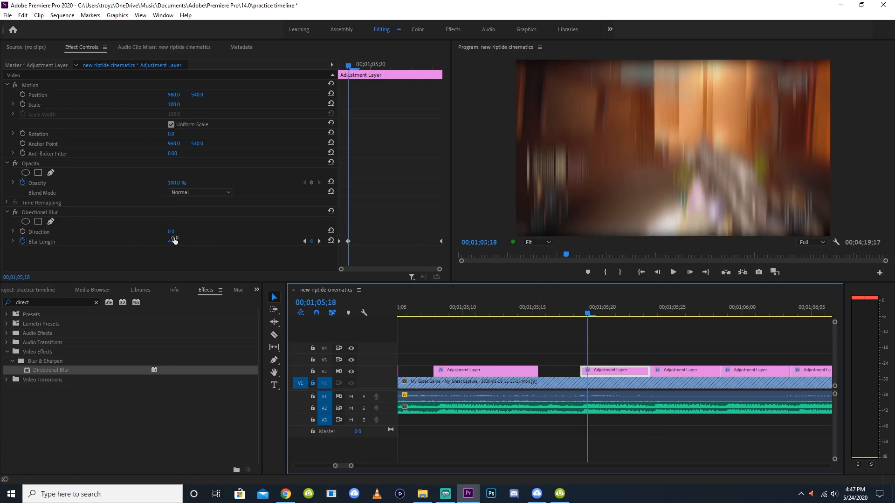
pyautogui.moveTo(589, 312); pyautogui.dragTo(651, 313)
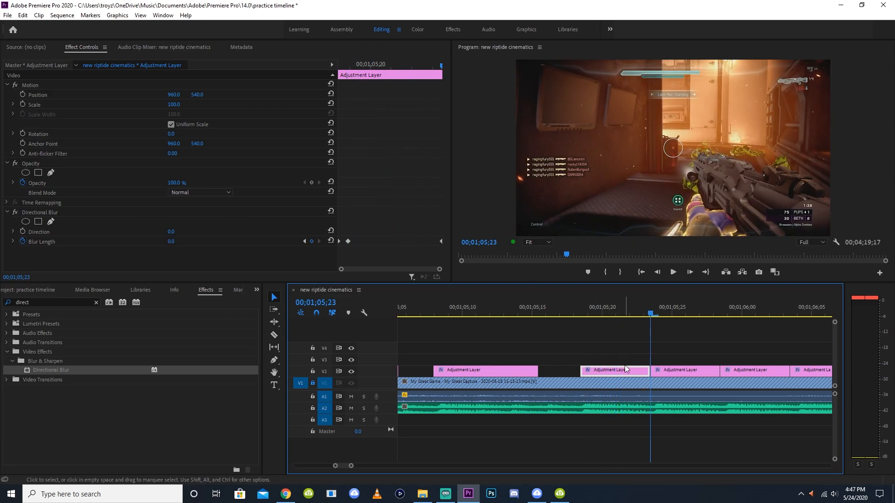
pyautogui.click(587, 310)
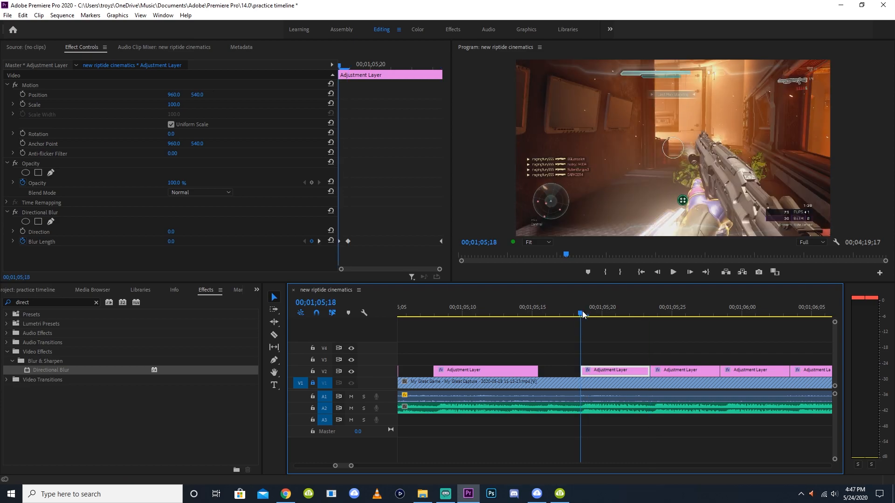
pyautogui.press('Right')
pyautogui.press('Right')
pyautogui.press('Right')
pyautogui.press('Right')
pyautogui.press('Right')
pyautogui.press('Right')
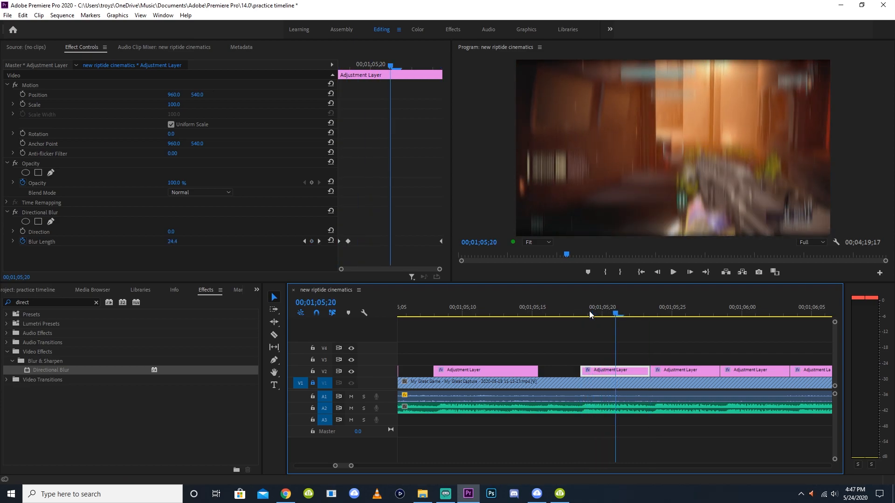
pyautogui.press('Right')
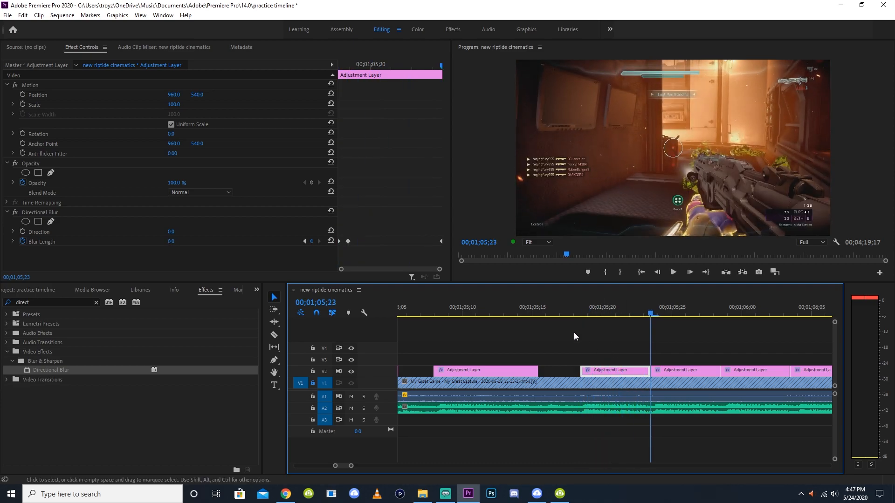
# - Play the sequence from 00;01;03;24 through all the blur layers, then place the playhead at 00;01;06;23
pyautogui.click(606, 342)
pyautogui.press('-')
pyautogui.press('-')
pyautogui.press('=')
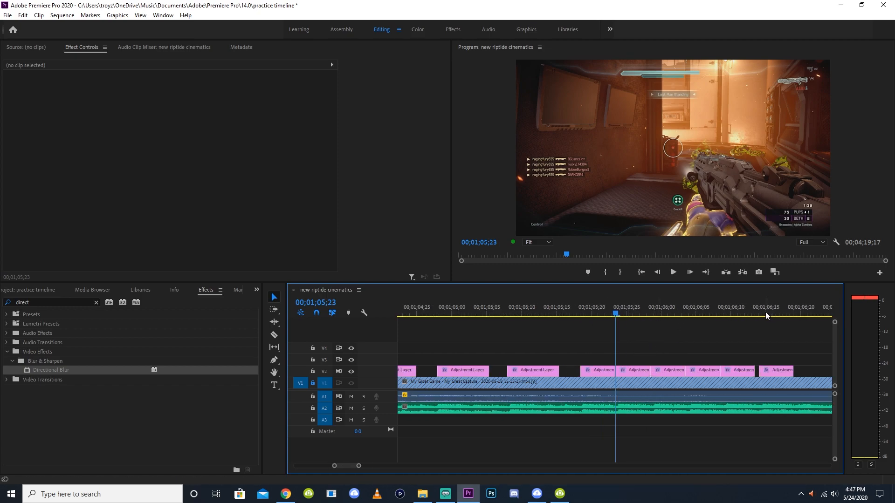
pyautogui.press('-')
pyautogui.click(700, 313)
pyautogui.press('=')
pyautogui.press('=')
pyautogui.click(479, 308)
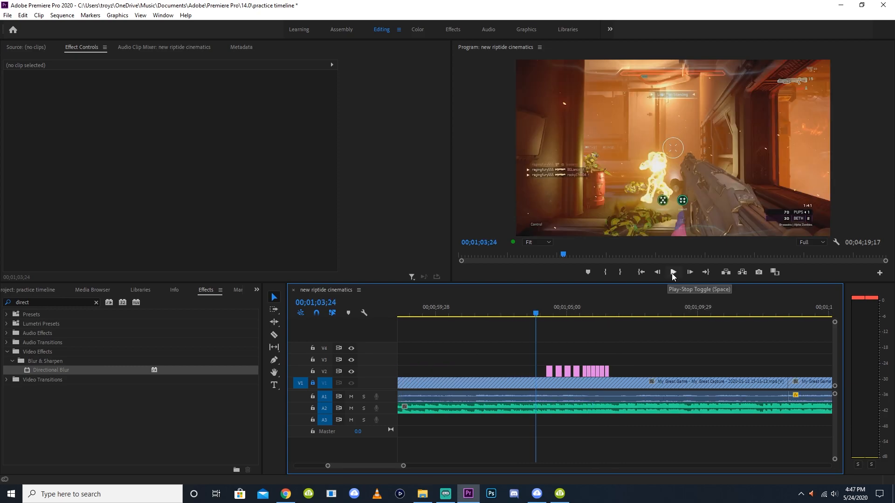
pyautogui.click(673, 274)
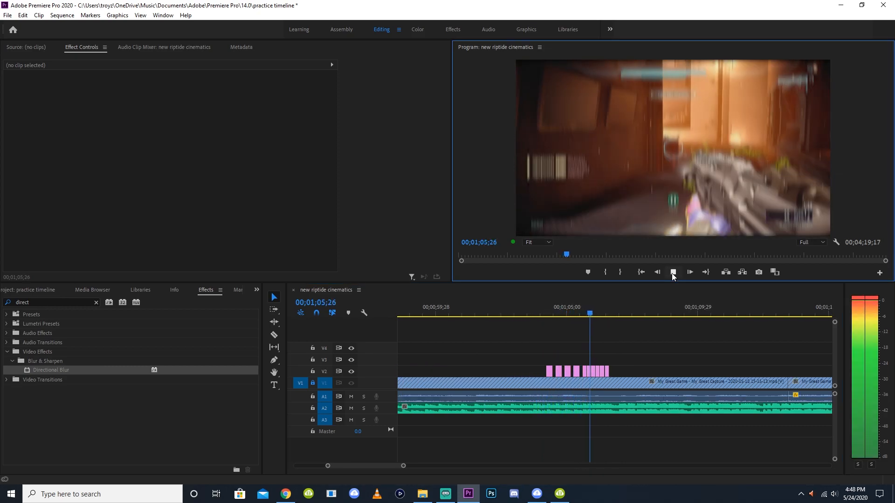
pyautogui.click(614, 307)
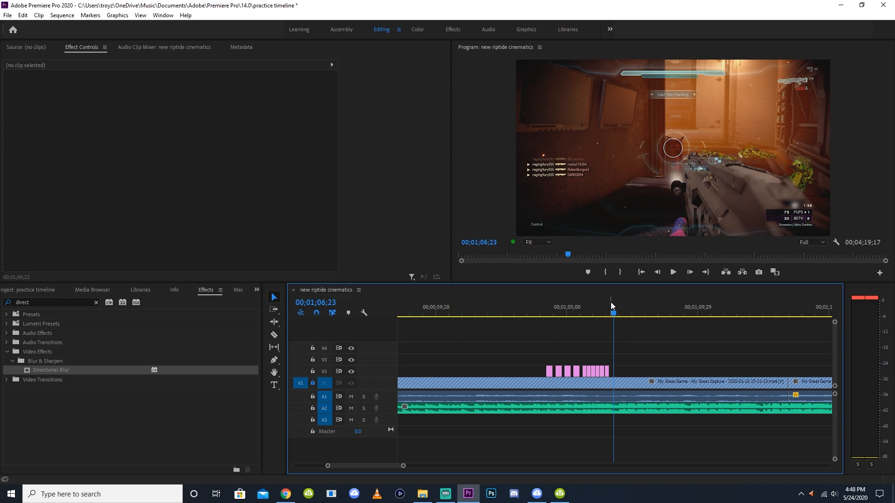
pyautogui.press('=')
pyautogui.press('=')
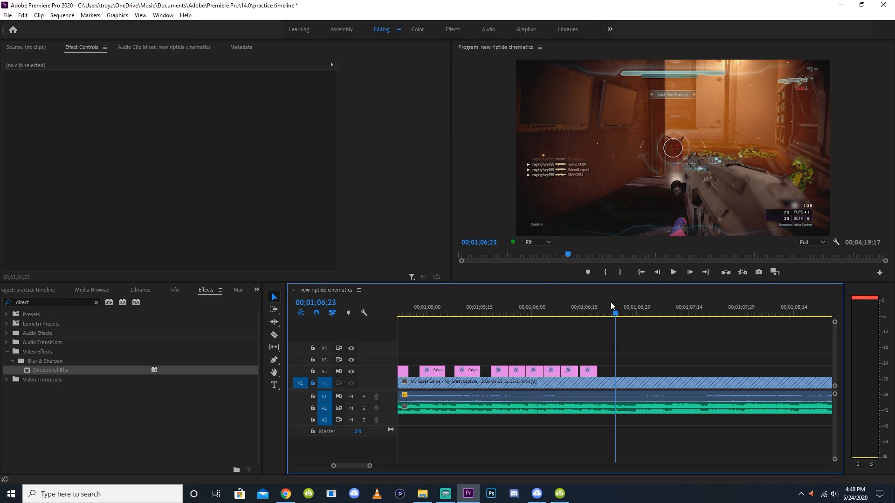
pyautogui.press('-')
pyautogui.press('-')
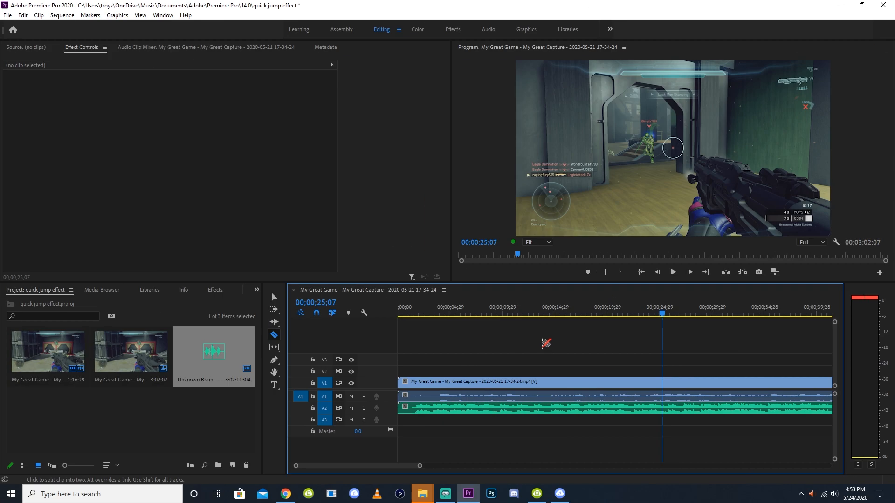
# - In the quick jump effect project, split the gameplay clip on V1 at 00;00;25;03 with the Razor tool
pyautogui.press('-')
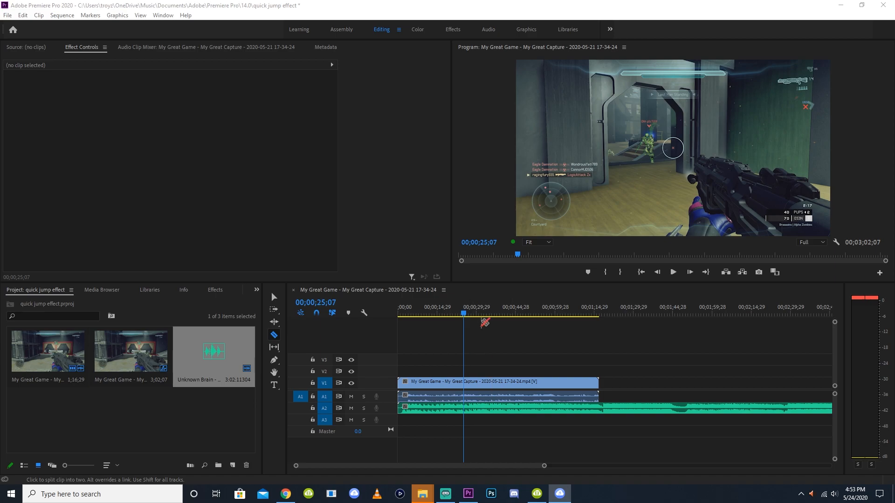
pyautogui.click(509, 335)
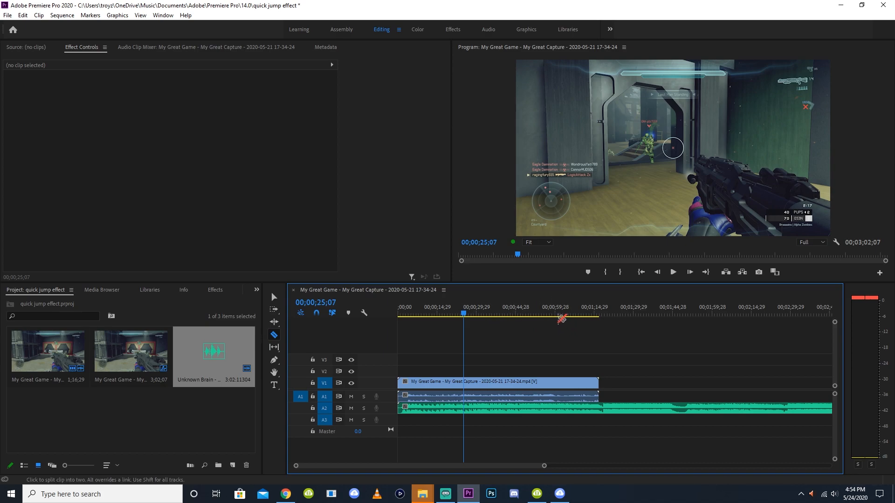
pyautogui.press('=')
pyautogui.press('=')
pyautogui.press('=')
pyautogui.moveTo(593, 316); pyautogui.dragTo(613, 315)
pyautogui.click(608, 382)
pyautogui.press('-')
pyautogui.press('-')
pyautogui.press('-')
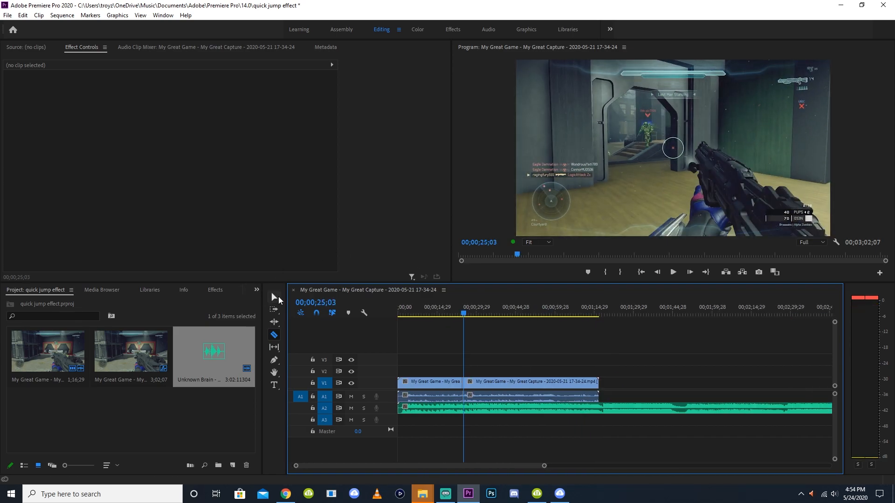
# - Delete the part of the gameplay clip before the cut and move the remaining part to start at about 00;01;29;29
pyautogui.press('v')
pyautogui.click(425, 389)
pyautogui.press('Delete')
pyautogui.moveTo(455, 382); pyautogui.dragTo(541, 381)
pyautogui.click(556, 356)
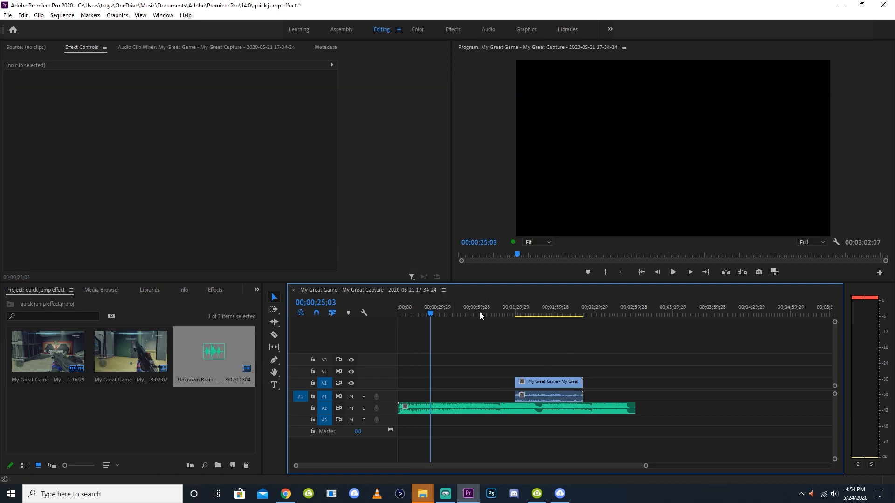
# - Play the music from 00;01;02;24 to find the beat, and place the playhead at 00;01;04;05
pyautogui.click(480, 310)
pyautogui.press('=')
pyautogui.press('=')
pyautogui.press('=')
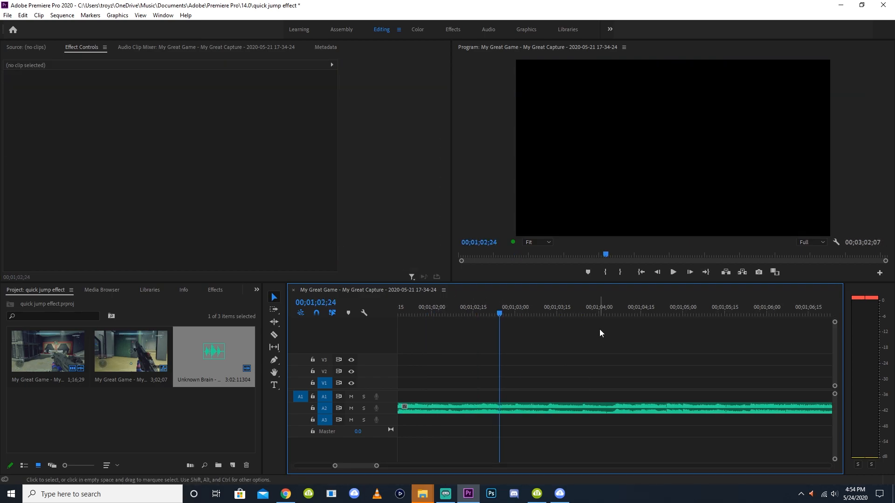
pyautogui.press('-')
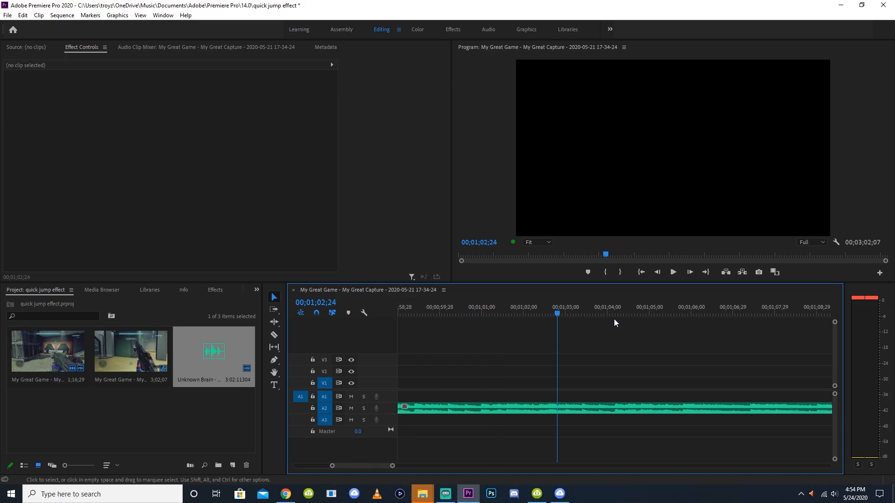
pyautogui.press('=')
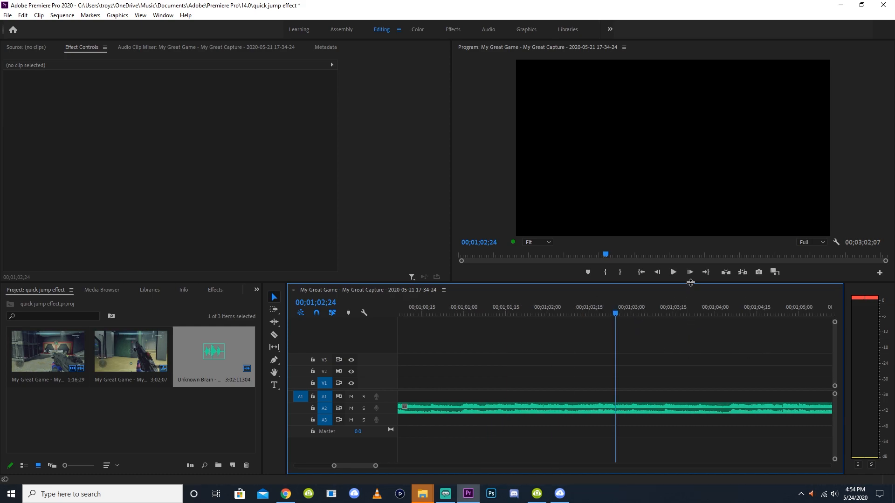
pyautogui.click(673, 271)
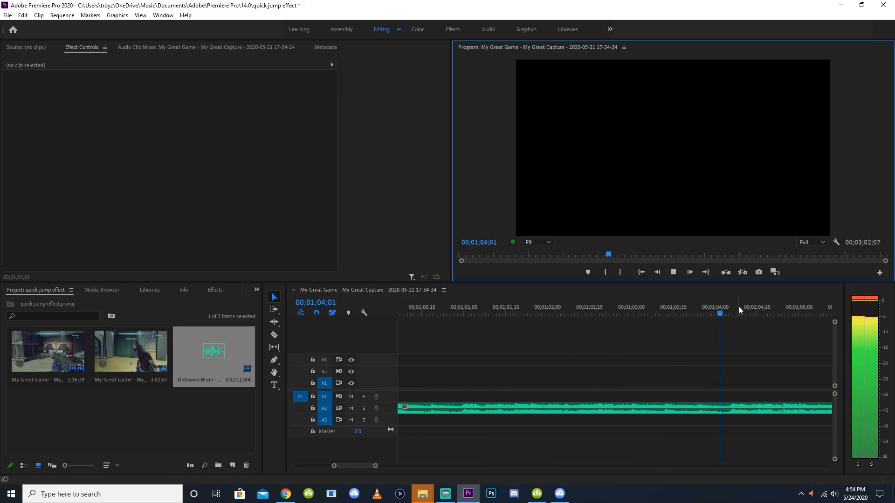
pyautogui.press('space')
pyautogui.press('=')
pyautogui.press('=')
pyautogui.moveTo(740, 304); pyautogui.dragTo(591, 298)
# - Move the gameplay clip on V1 earlier in the sequence so it spans the beat at 00;01;04;05
pyautogui.press('-')
pyautogui.press('-')
pyautogui.press('-')
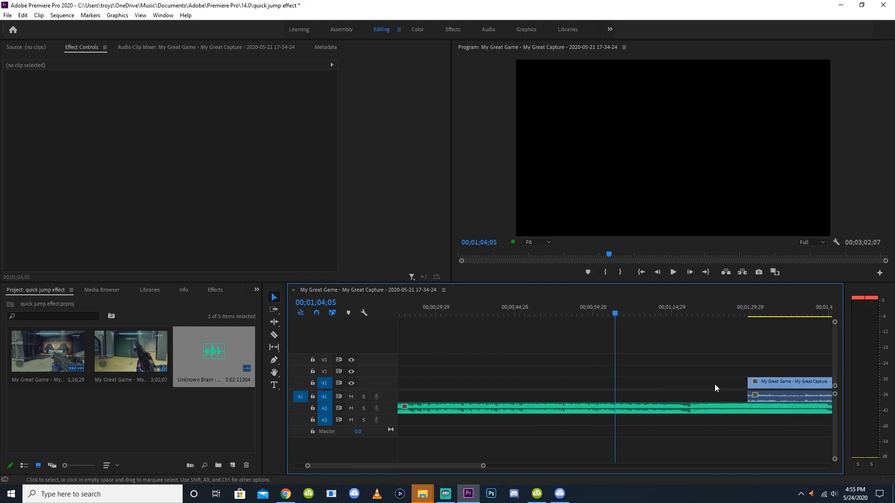
pyautogui.moveTo(760, 381); pyautogui.dragTo(643, 384)
pyautogui.click(653, 359)
# - Split the gameplay clip on V1 at 00;01;04;03 with the Razor tool
pyautogui.press('=')
pyautogui.press('=')
pyautogui.press('=')
pyautogui.press('=')
pyautogui.press('=')
pyautogui.press('=')
pyautogui.moveTo(612, 309); pyautogui.dragTo(591, 311)
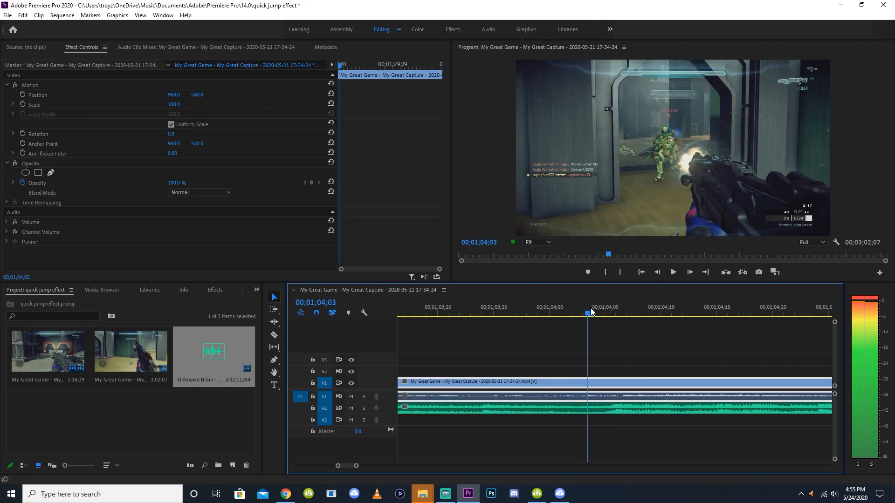
pyautogui.click(274, 335)
pyautogui.click(588, 387)
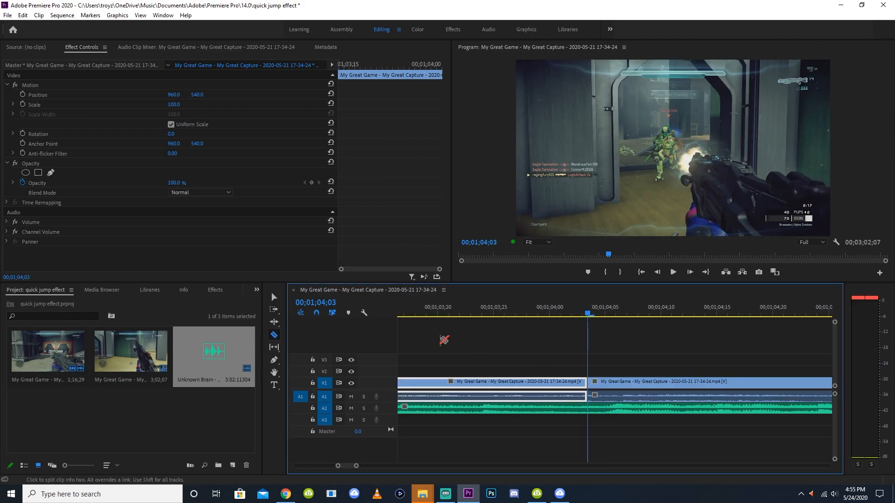
# - Move the part of the gameplay clip after the cut so it starts on the beat at 00;01;04;05
pyautogui.press('v')
pyautogui.moveTo(605, 308)
pyautogui.mouseDown()
pyautogui.moveTo(615, 308)
pyautogui.moveTo(599, 310)
pyautogui.moveTo(609, 307)
pyautogui.mouseUp()
pyautogui.click(616, 386)
pyautogui.moveTo(616, 384)
pyautogui.mouseDown()
pyautogui.moveTo(627, 382)
pyautogui.moveTo(604, 384)
pyautogui.mouseUp()
pyautogui.click(637, 363)
# - Shorten the part before the cut to start at about 00;01;03;22 and end against the second part at 00;01;04;05
pyautogui.click(544, 384)
pyautogui.moveTo(572, 308); pyautogui.dragTo(527, 310)
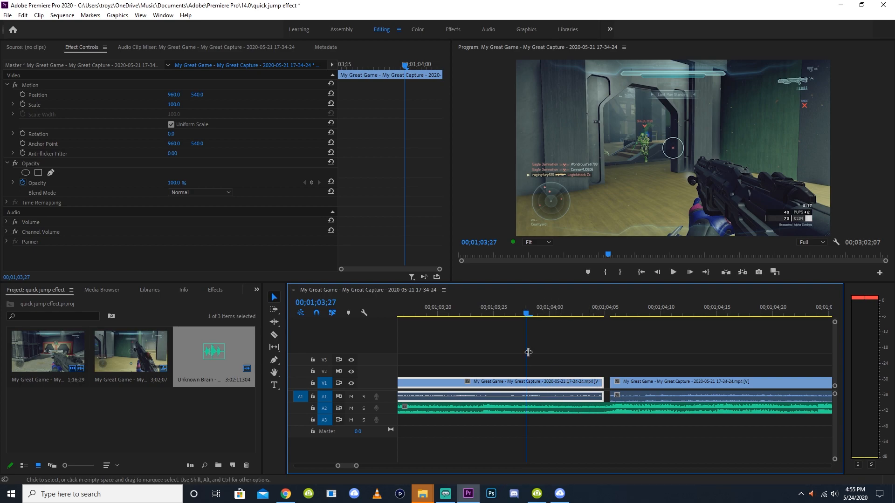
pyautogui.moveTo(595, 387)
pyautogui.mouseDown()
pyautogui.moveTo(522, 382)
pyautogui.moveTo(592, 381)
pyautogui.mouseUp()
pyautogui.press('Down')
# - Add starting Scale and Position keyframes to the gameplay clip after the cut at 00;01;04;05
pyautogui.moveTo(589, 314); pyautogui.dragTo(619, 313)
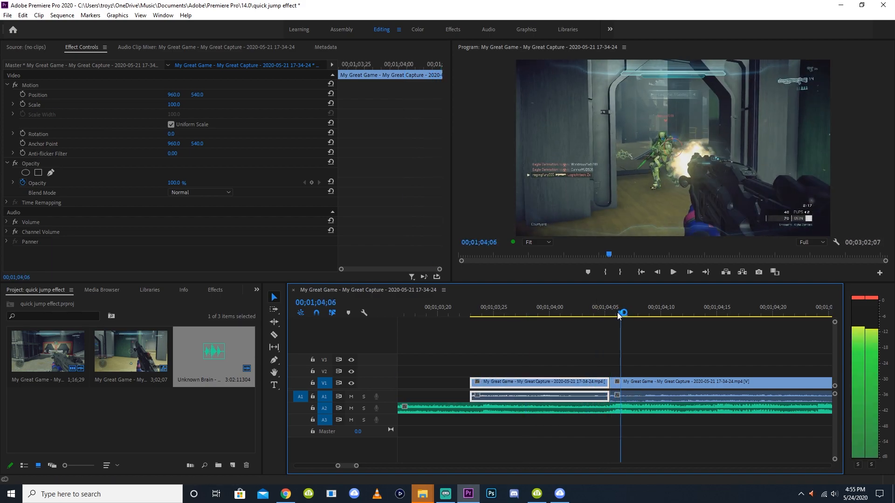
pyautogui.click(594, 343)
pyautogui.press('=')
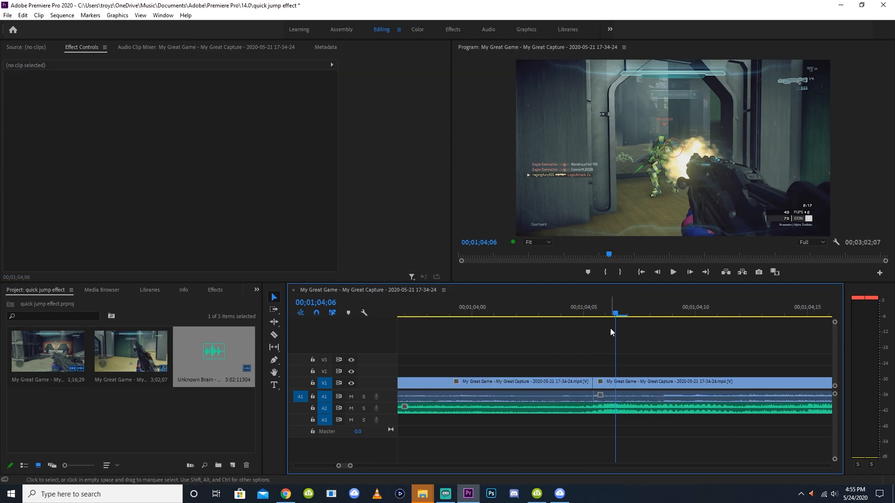
pyautogui.click(597, 312)
pyautogui.click(612, 382)
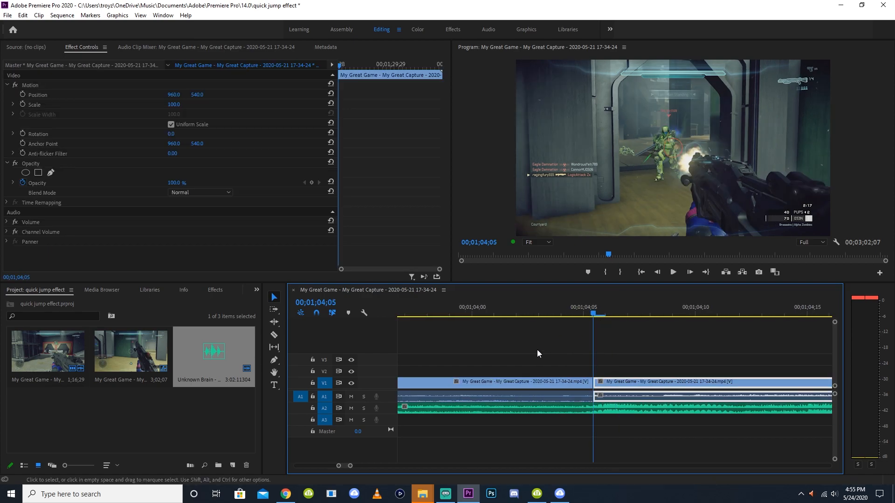
pyautogui.click(22, 104)
pyautogui.click(22, 95)
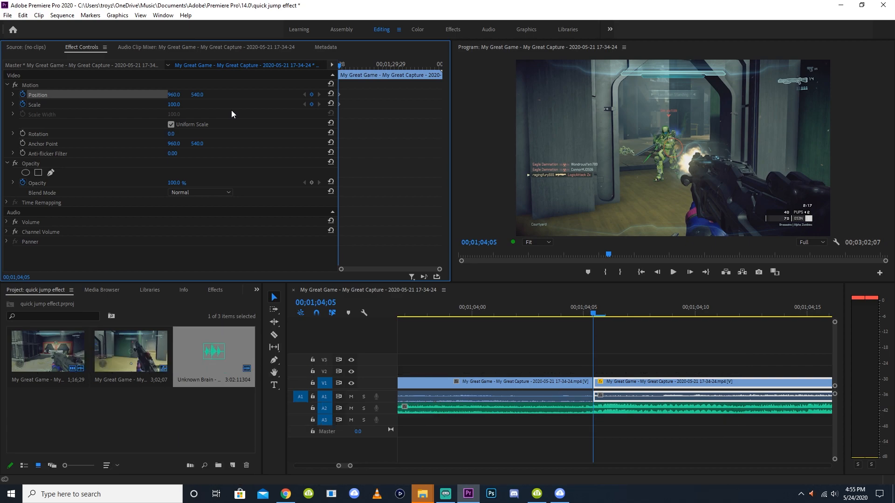
# - Set the Scale of the gameplay clip after the cut to 115 at 00;01;04;07
pyautogui.click(639, 343)
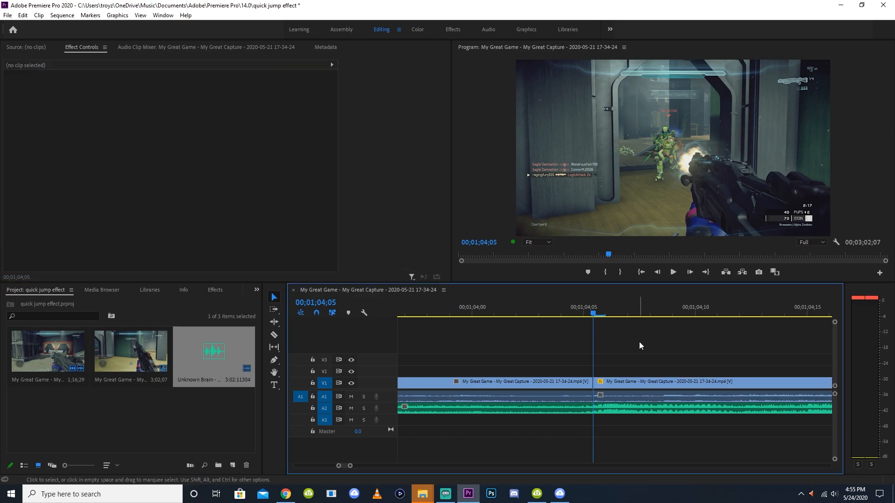
pyautogui.click(626, 379)
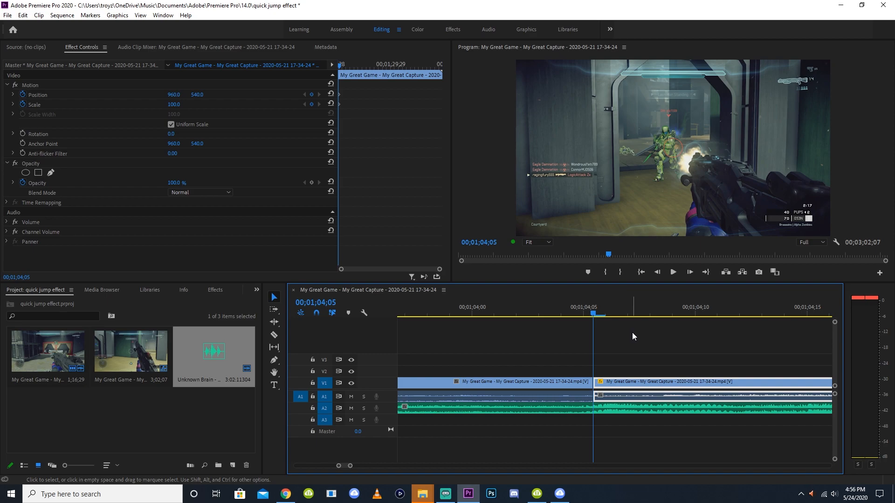
pyautogui.press('Right')
pyautogui.press('Right')
pyautogui.press('Right')
pyautogui.press('Right')
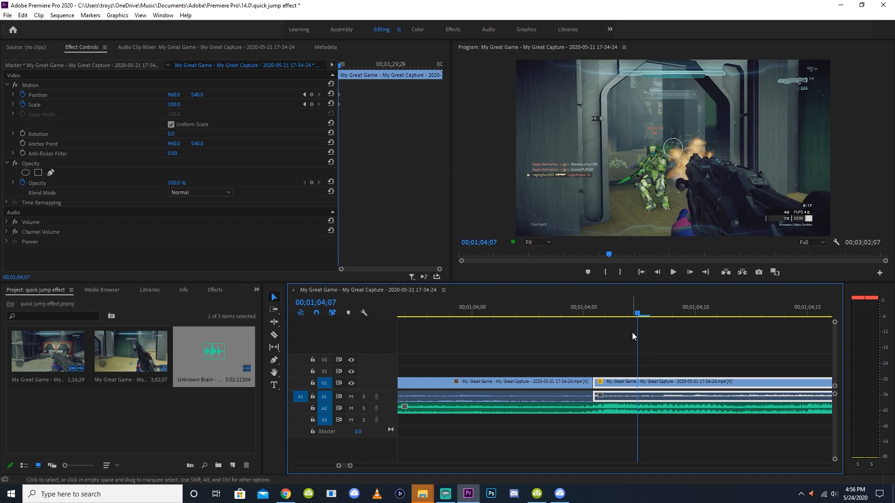
pyautogui.click(176, 105)
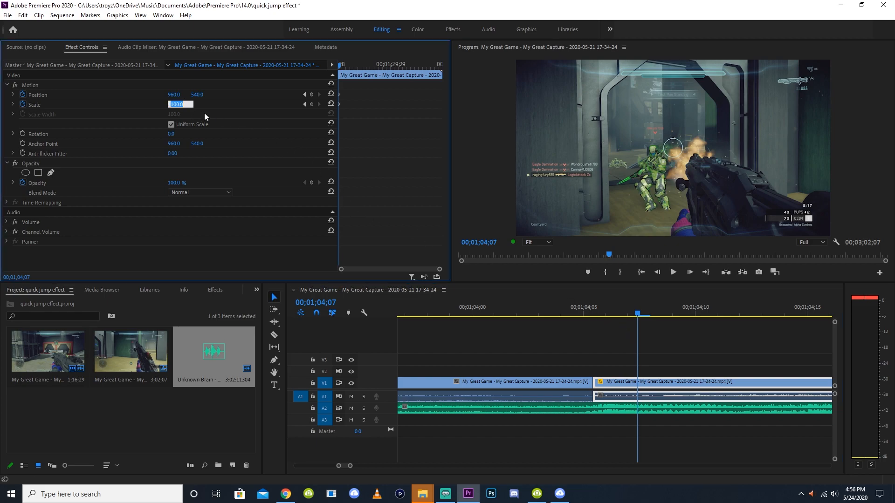
pyautogui.write('115')
pyautogui.press('Return')
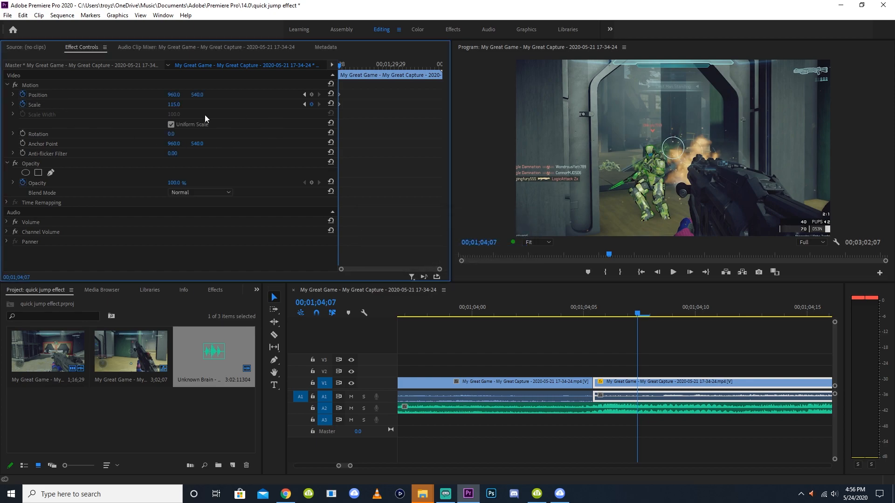
# - Add a Rotation keyframe to the same clip at 00;01;04;05 and set its Rotation to 7° at 00;01;04;07
pyautogui.click(594, 313)
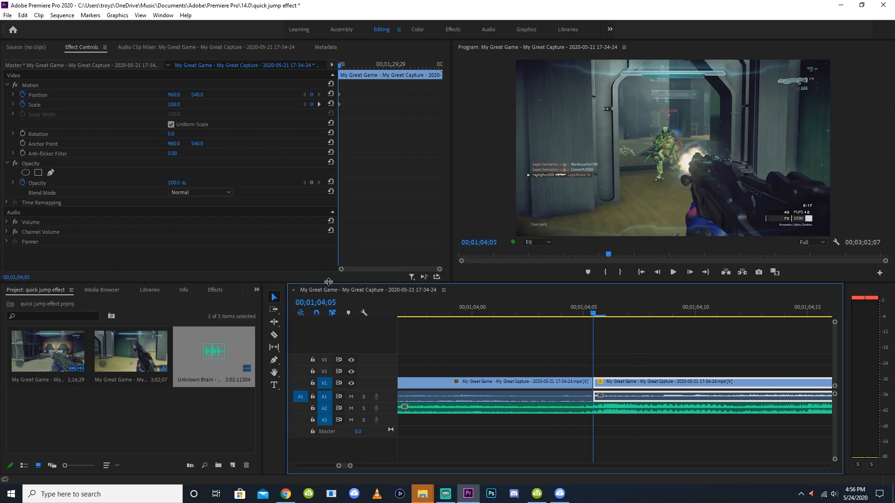
pyautogui.click(24, 133)
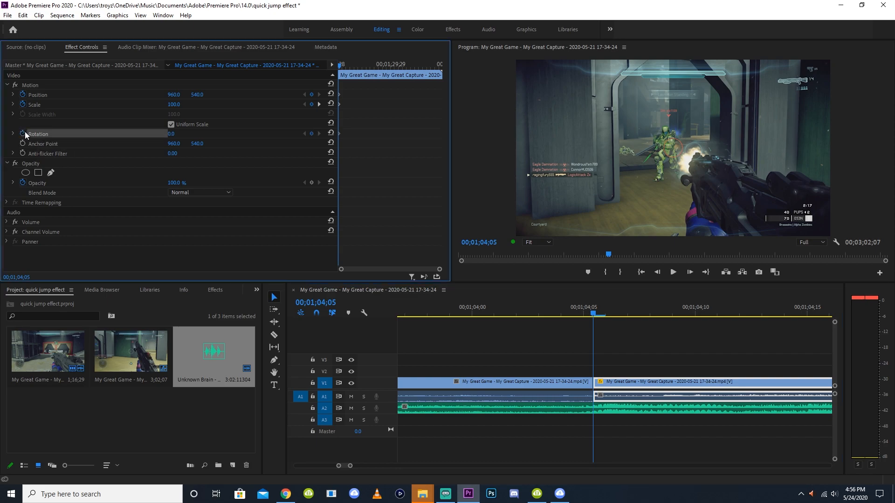
pyautogui.press('Right')
pyautogui.press('Right')
pyautogui.press('Right')
pyautogui.press('Right')
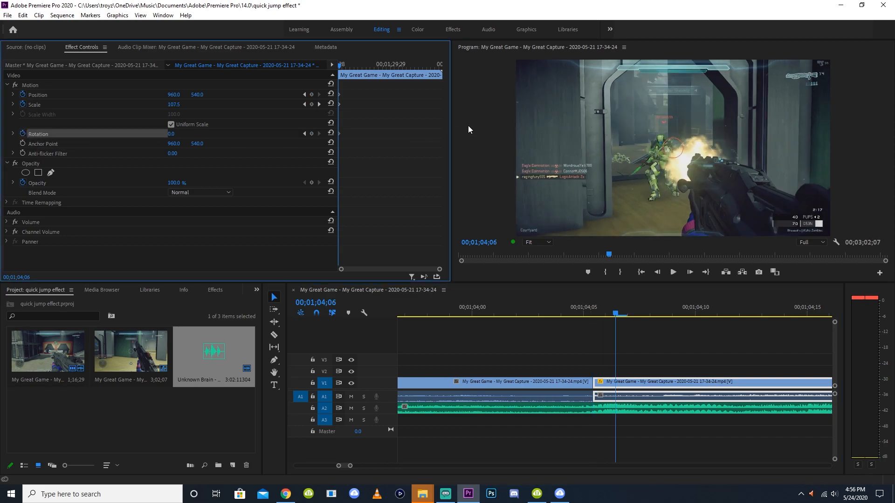
pyautogui.click(177, 133)
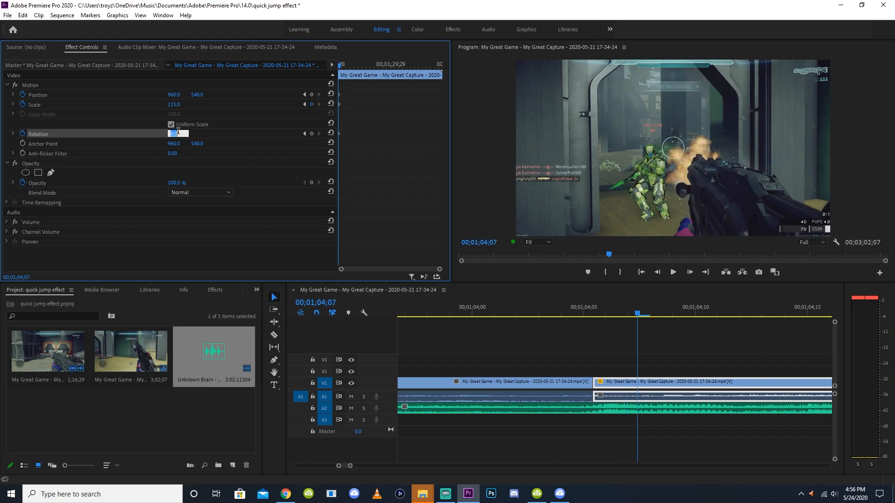
pyautogui.write('7')
pyautogui.press('Return')
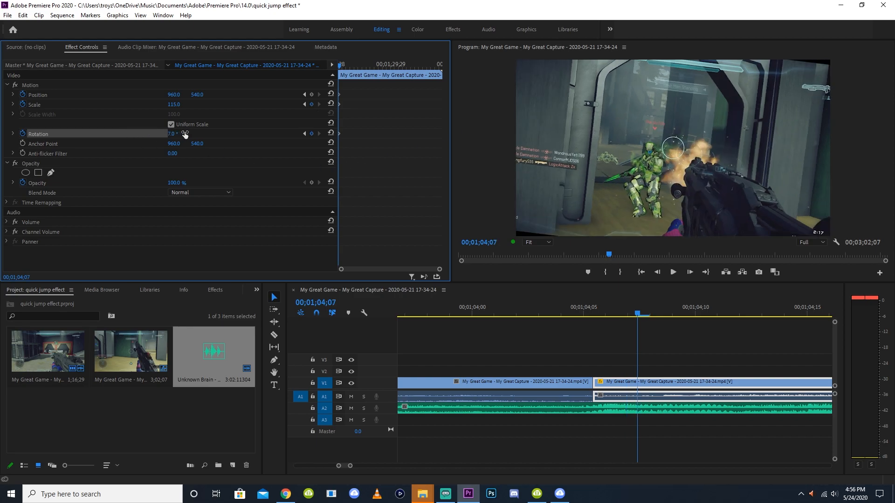
# - At 00;01;04;09, set the clip's Rotation back to 0 and its Scale to 100
pyautogui.moveTo(685, 307); pyautogui.dragTo(637, 317)
pyautogui.click(651, 365)
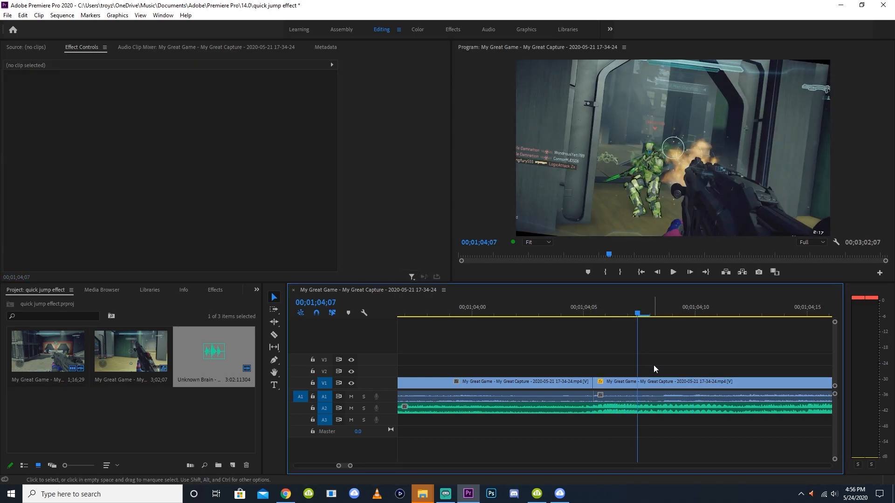
pyautogui.press('Right')
pyautogui.press('Right')
pyautogui.press('Right')
pyautogui.press('Right')
pyautogui.click(651, 378)
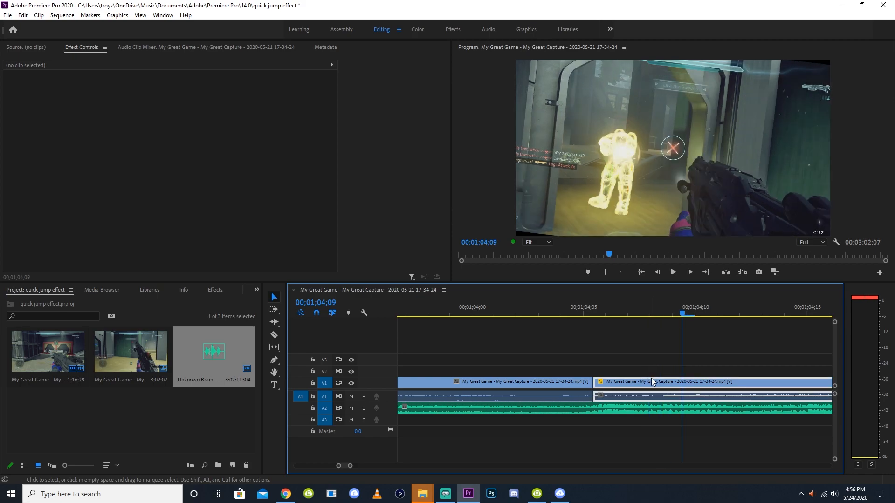
pyautogui.click(171, 134)
pyautogui.write('0')
pyautogui.press('Return')
pyautogui.click(174, 104)
pyautogui.write('10')
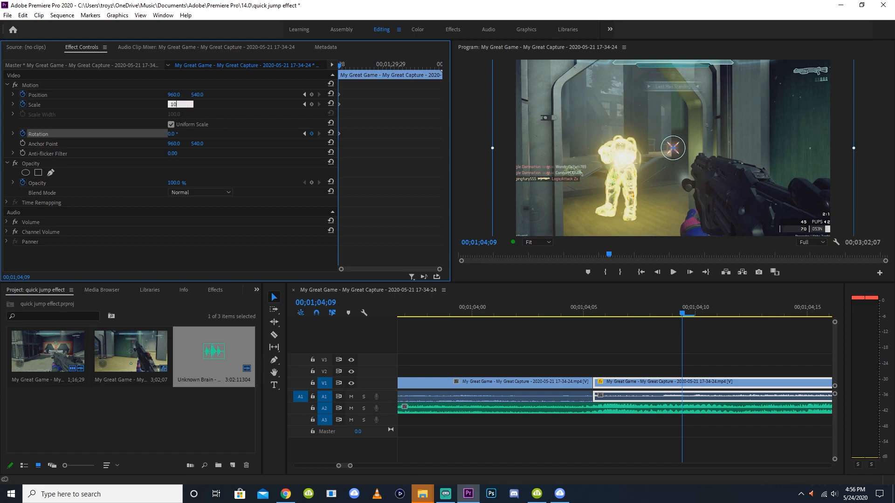
pyautogui.press('Return')
# - Play the sequence through the jump effect and return the playhead to the cut at 00;01;04;05
pyautogui.click(629, 366)
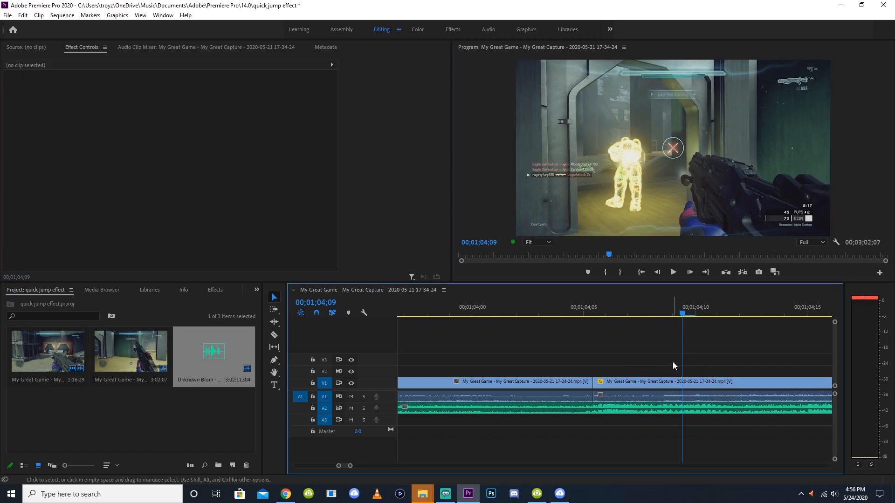
pyautogui.press('-')
pyautogui.press('-')
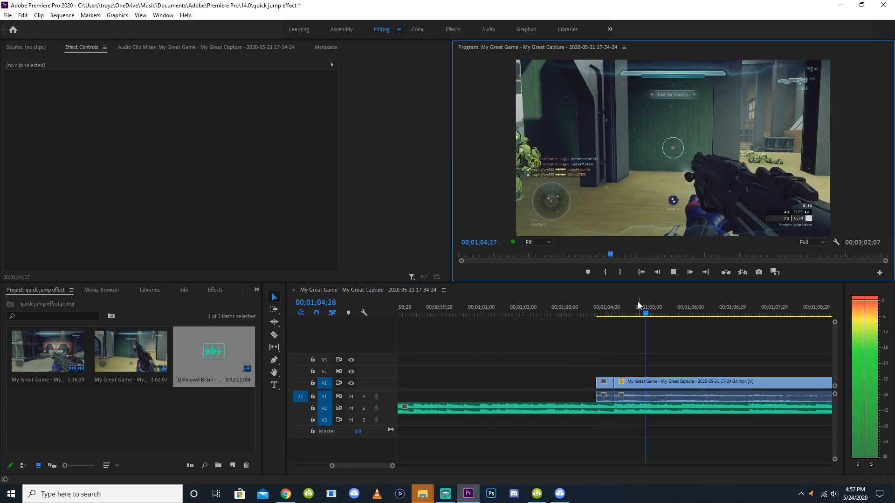
pyautogui.click(616, 307)
pyautogui.press('=')
pyautogui.press('=')
pyautogui.press('=')
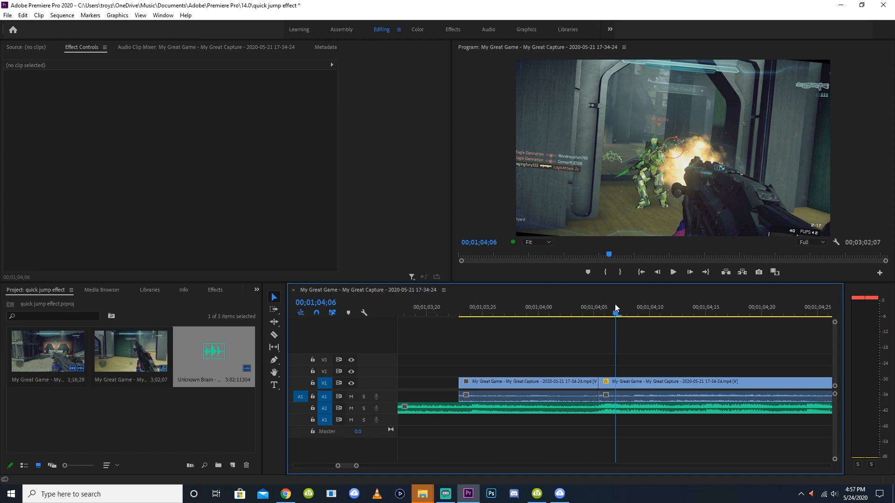
pyautogui.click(599, 308)
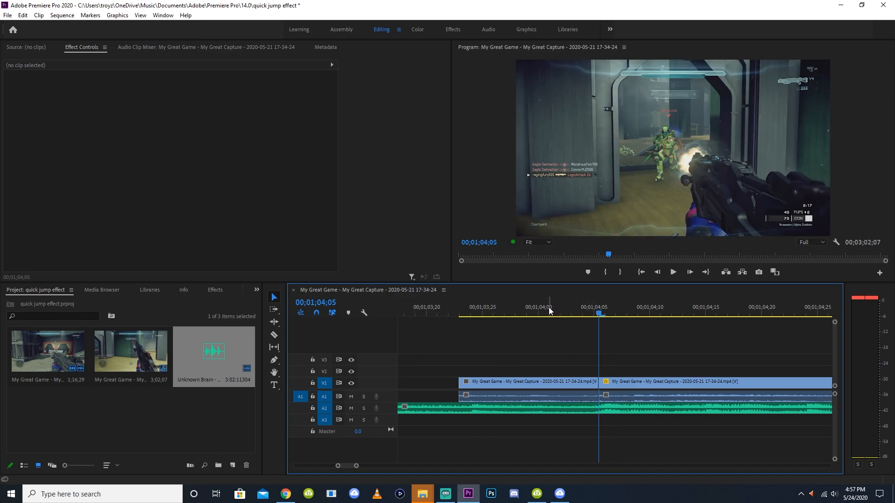
# - Select the keyframed gameplay clip, replay it from 00;01;04;05 past 00;01;05;00, and return the playhead to the cut
pyautogui.click(617, 382)
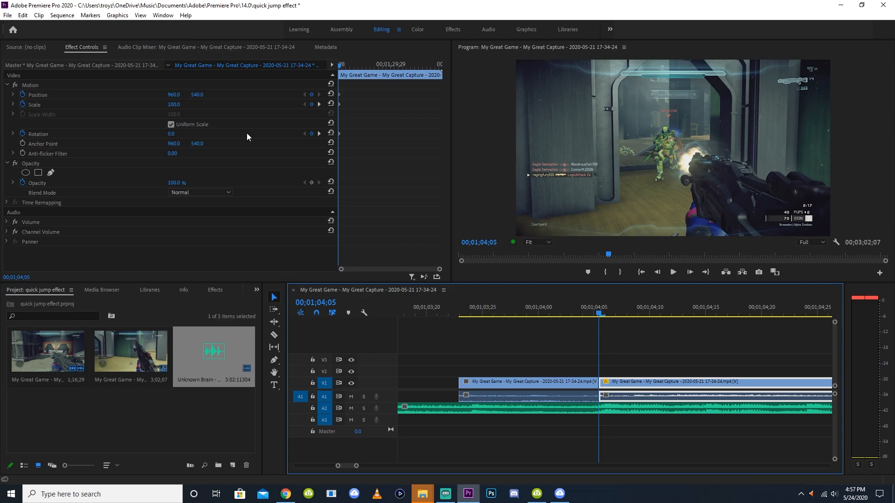
pyautogui.press('space')
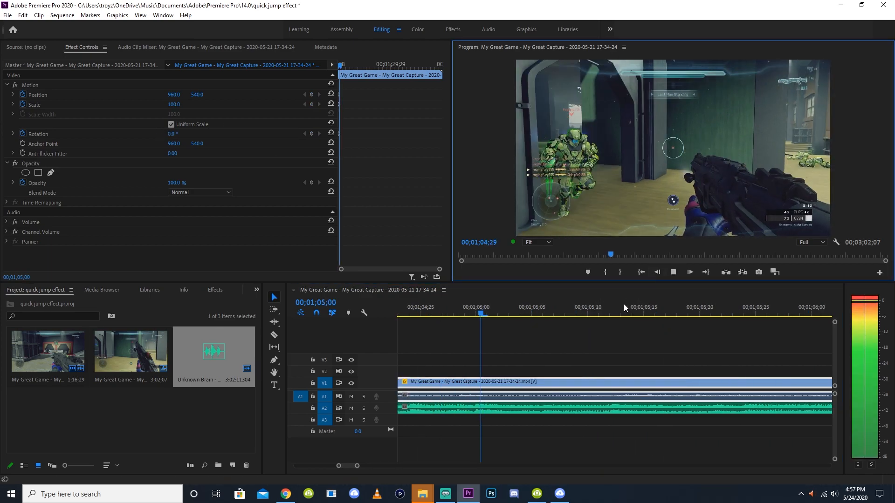
pyautogui.click(571, 305)
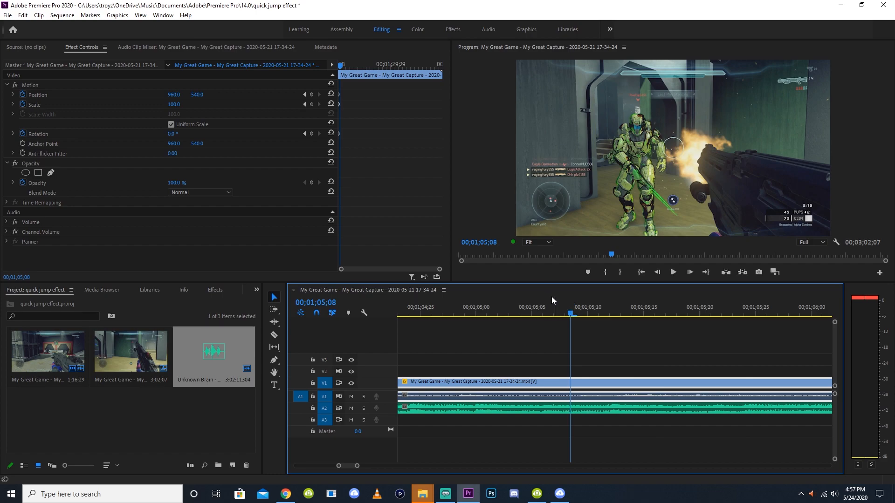
pyautogui.press('-')
pyautogui.press('-')
pyautogui.click(516, 308)
pyautogui.press('=')
pyautogui.press('=')
pyautogui.moveTo(599, 309)
pyautogui.mouseDown()
pyautogui.moveTo(651, 318)
pyautogui.moveTo(598, 323)
pyautogui.mouseUp()
pyautogui.click(625, 330)
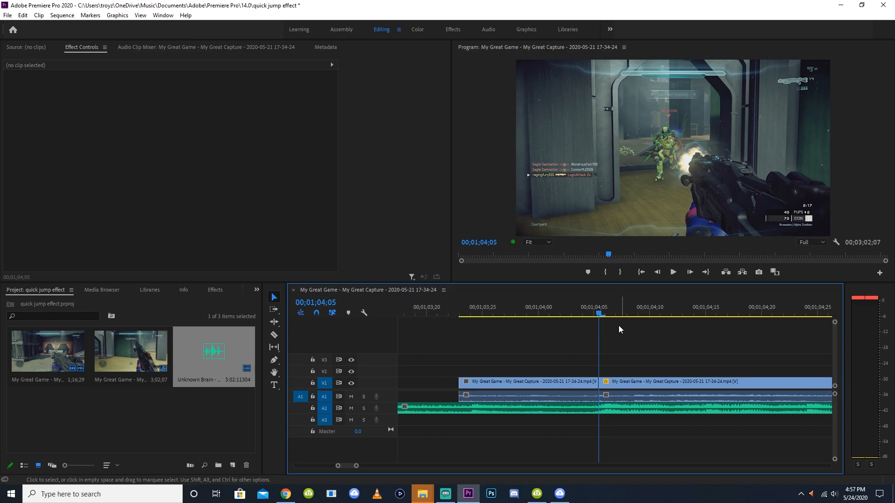
# - Select the gameplay clip after the cut to inspect its Position, Scale and Rotation keyframes at 00;01;04;05
pyautogui.hotkey('ctrl', 'z')
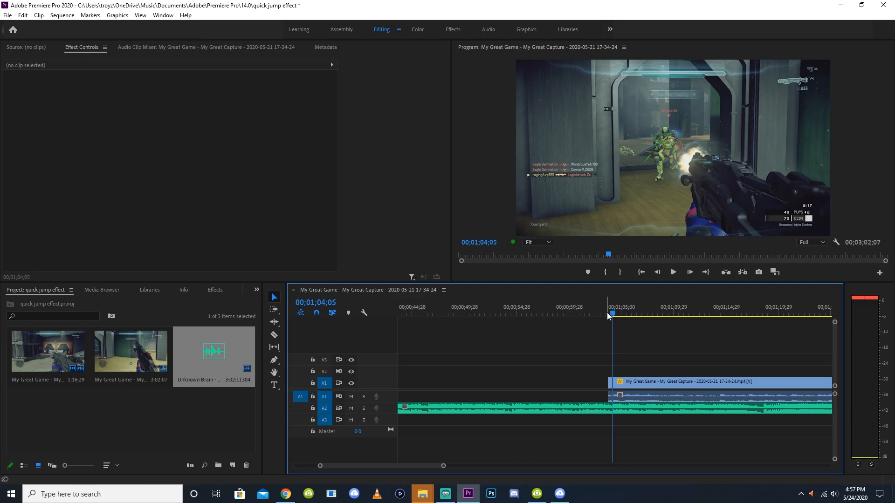
pyautogui.press('=')
pyautogui.press('=')
pyautogui.press('=')
pyautogui.click(636, 383)
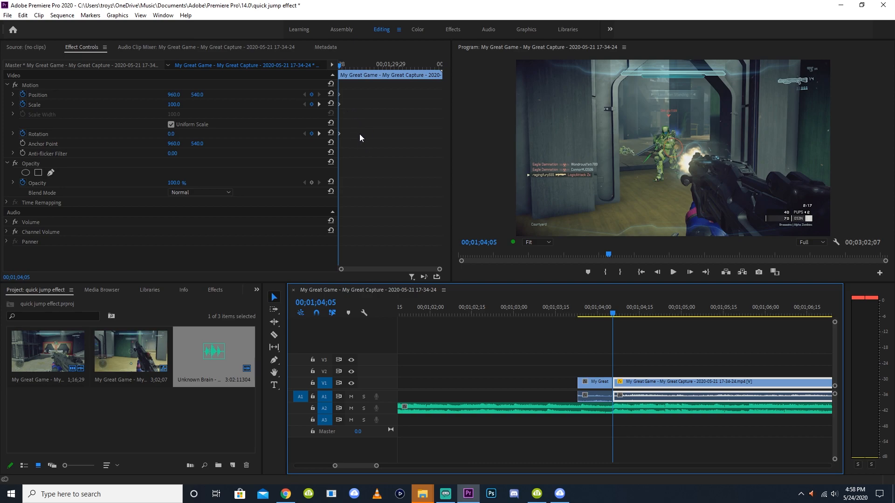
# - Step through the gameplay clip's Scale and Rotation keyframes from 00;01;04;05 to 00;01;04;09, and reselect the clip after the cut
pyautogui.click(361, 110)
pyautogui.press('=')
pyautogui.press('=')
pyautogui.press('=')
pyautogui.press('=')
pyautogui.press('=')
pyautogui.press('=')
pyautogui.press('=')
pyautogui.press('=')
pyautogui.click(352, 69)
pyautogui.moveTo(353, 68); pyautogui.dragTo(406, 64)
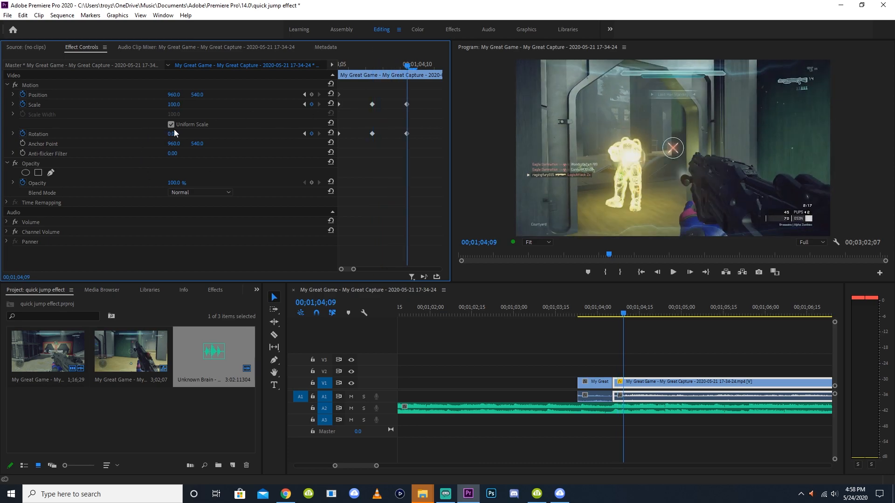
pyautogui.click(498, 329)
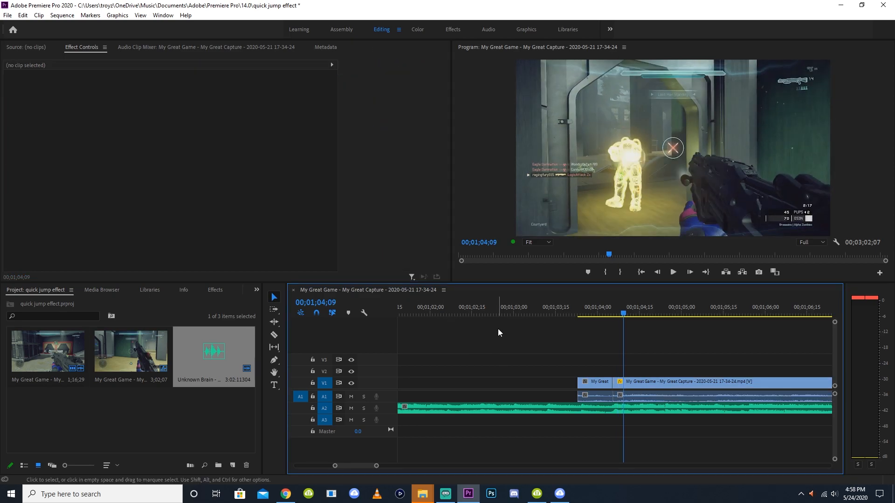
pyautogui.click(642, 388)
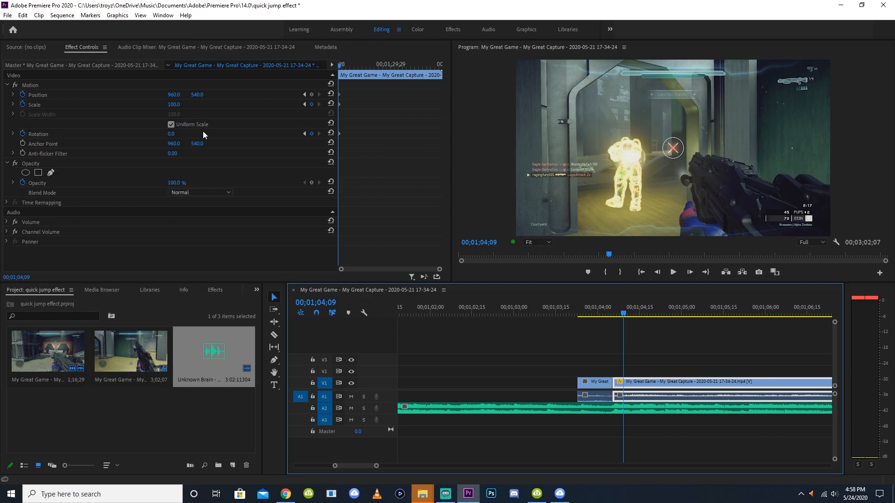
# - Create a 1920 x 1080 adjustment layer with a 59.94 fps Drop-Frame timebase and place it on V2 across the cut
pyautogui.click(215, 290)
pyautogui.click(52, 302)
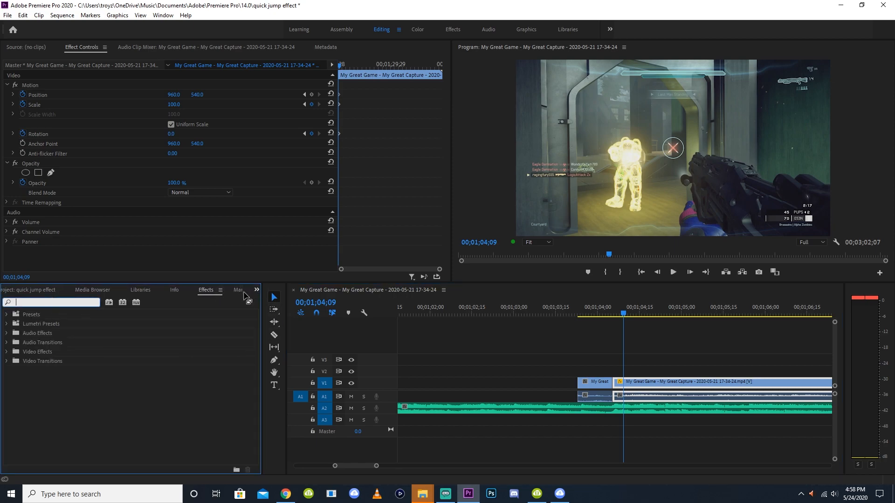
pyautogui.click(24, 292)
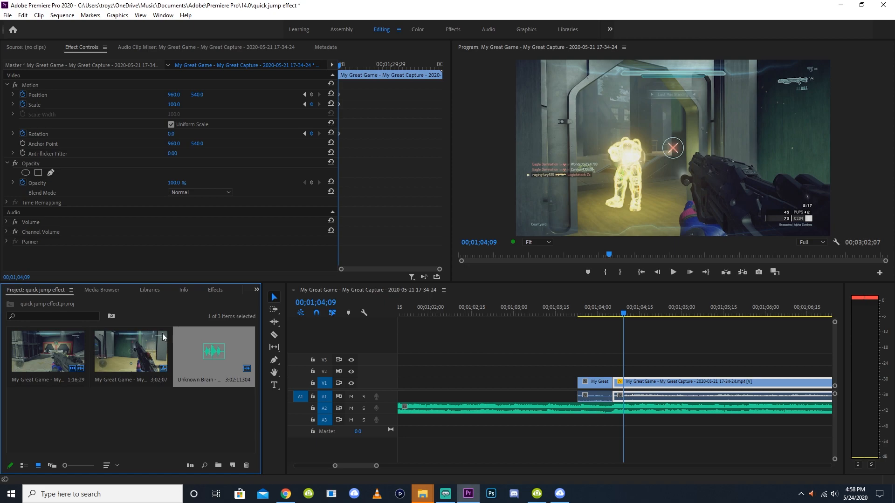
pyautogui.click(233, 464)
pyautogui.click(252, 382)
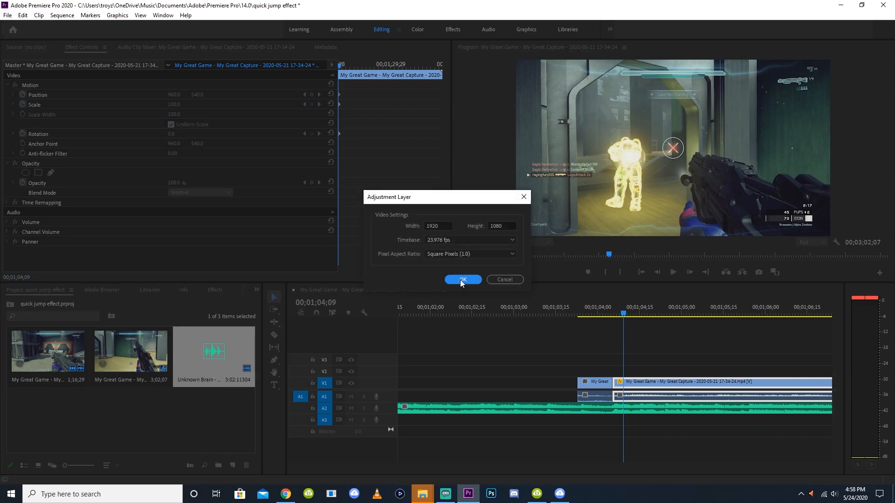
pyautogui.click(436, 240)
pyautogui.click(450, 334)
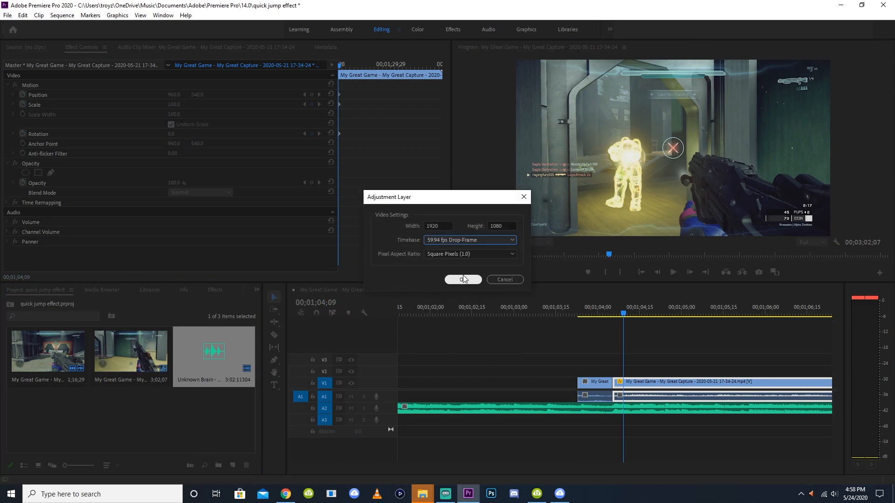
pyautogui.click(463, 279)
pyautogui.moveTo(119, 418); pyautogui.dragTo(604, 370)
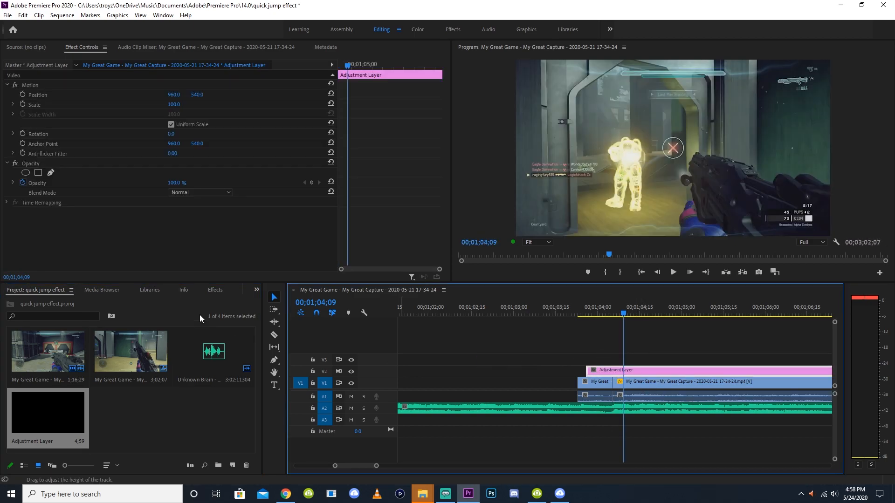
# - Apply the Crop effect to the adjustment layer and crop its top and bottom by 7% each
pyautogui.click(224, 290)
pyautogui.click(58, 303)
pyautogui.write('crop')
pyautogui.moveTo(61, 371); pyautogui.dragTo(593, 372)
pyautogui.click(175, 241)
pyautogui.write('7')
pyautogui.press('Return')
pyautogui.click(180, 259)
pyautogui.write('7')
pyautogui.press('Return')
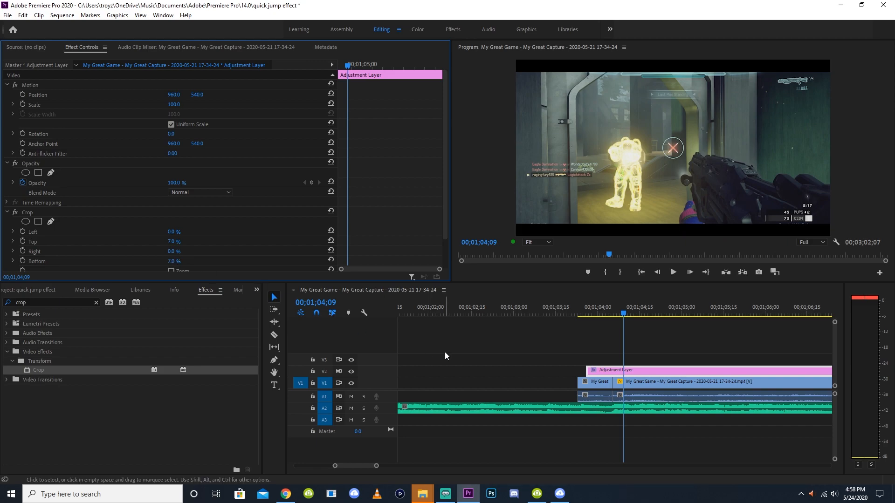
# - Play the sequence across the cut to preview the jump effect with the cropped black bars
pyautogui.click(617, 345)
pyautogui.click(573, 306)
pyautogui.click(673, 271)
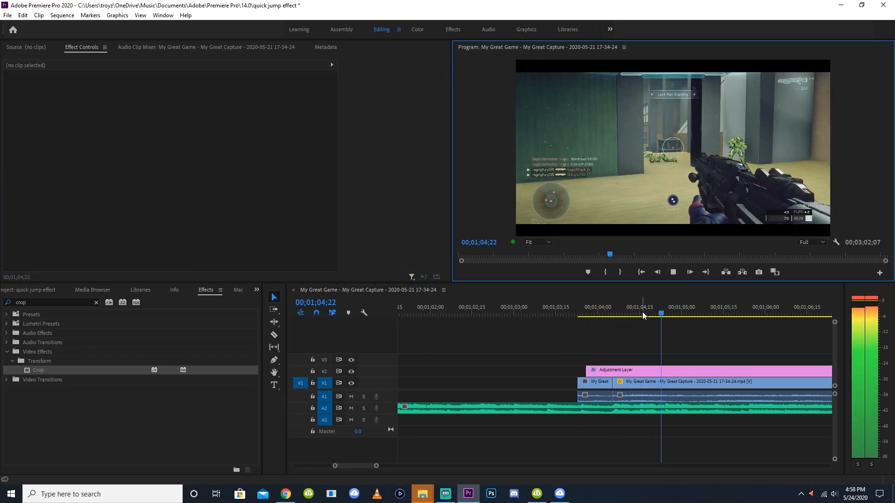
pyautogui.click(641, 312)
pyautogui.moveTo(640, 312)
pyautogui.mouseDown()
pyautogui.moveTo(609, 310)
pyautogui.moveTo(639, 309)
pyautogui.mouseUp()
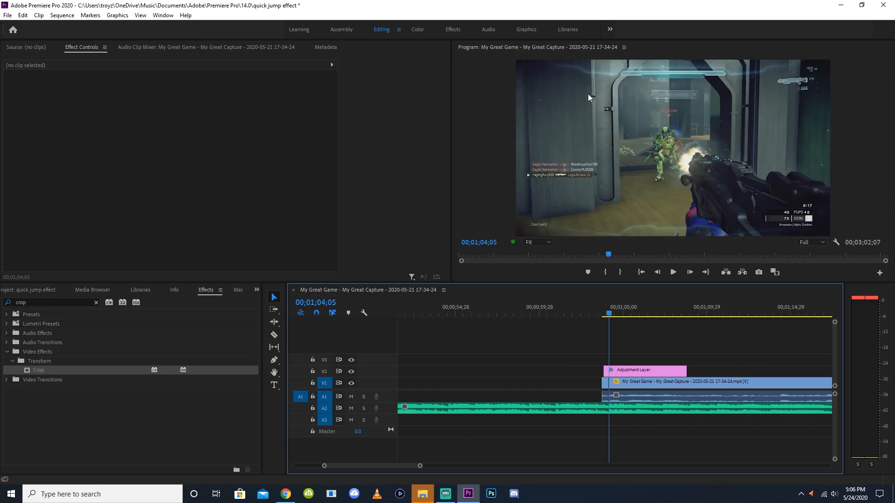
# - Select the gameplay clip and the adjustment layer in turn to inspect their effect settings at 00;01;04;05
pyautogui.click(638, 378)
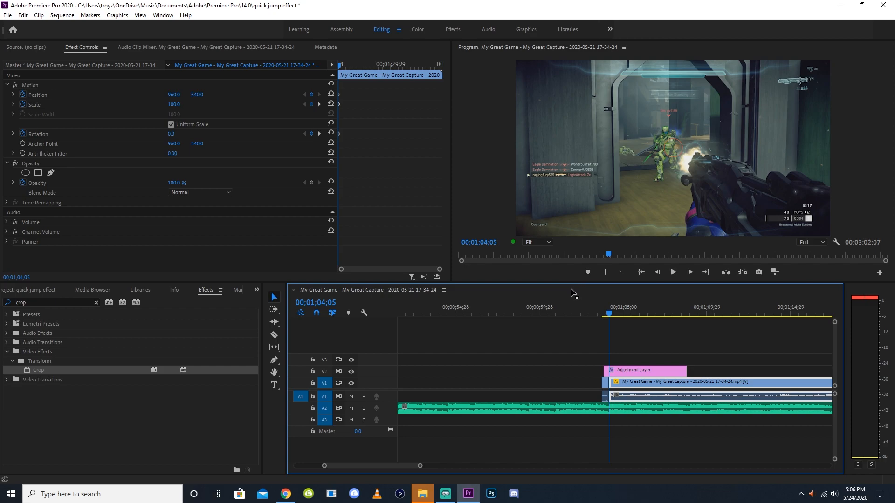
pyautogui.click(659, 340)
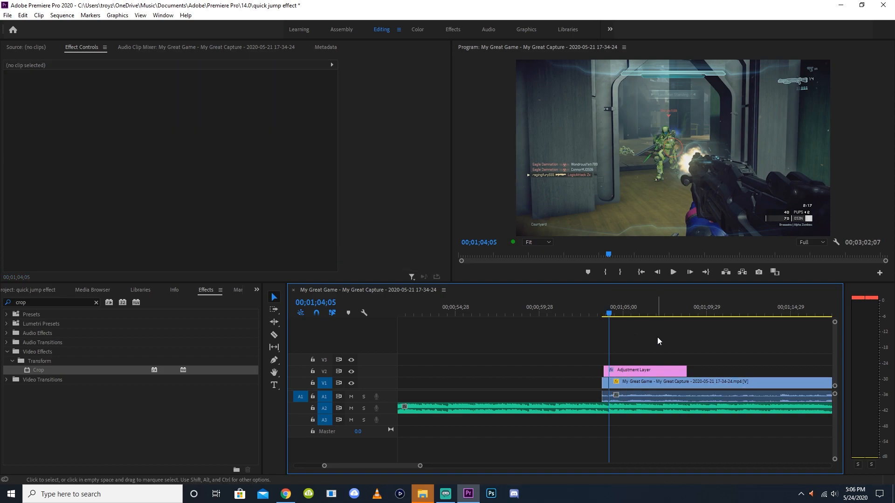
pyautogui.press('=')
pyautogui.press('=')
pyautogui.click(645, 372)
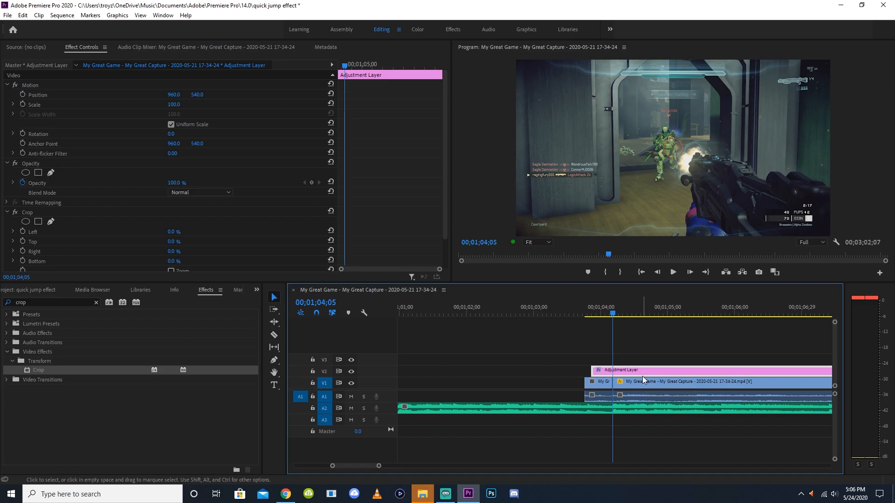
pyautogui.click(647, 342)
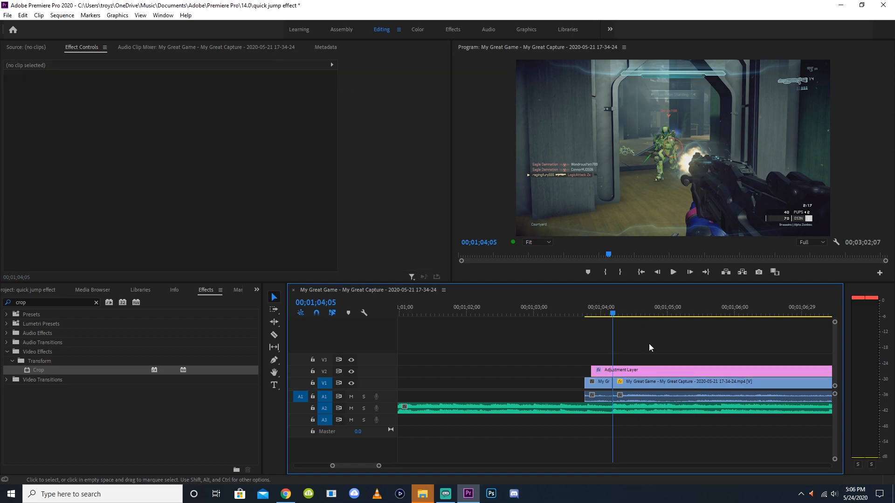
# - Delete all Position, Scale and Rotation keyframes from the gameplay clip after the cut
pyautogui.click(643, 385)
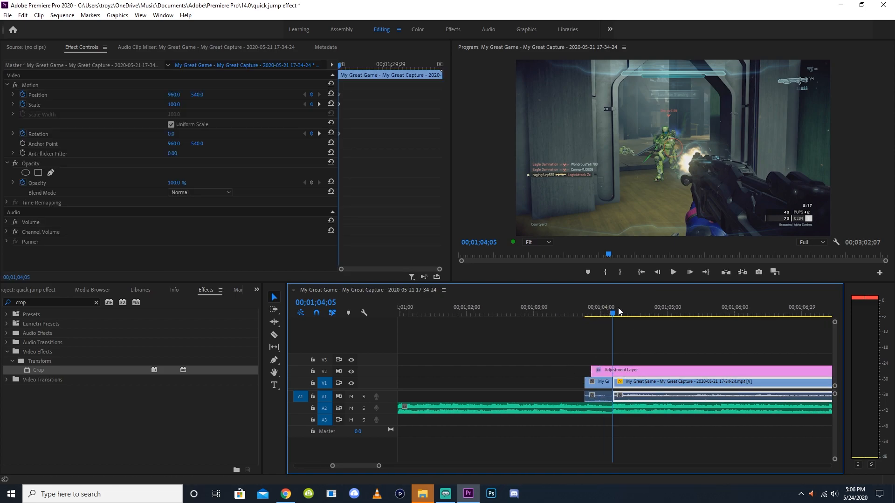
pyautogui.click(622, 309)
pyautogui.moveTo(622, 308); pyautogui.dragTo(614, 309)
pyautogui.click(364, 86)
pyautogui.press('Delete')
# - Delete the adjustment layer on V2 above the gameplay clips
pyautogui.moveTo(612, 310); pyautogui.dragTo(641, 305)
pyautogui.press('=')
pyautogui.press('=')
pyautogui.moveTo(484, 303); pyautogui.dragTo(505, 304)
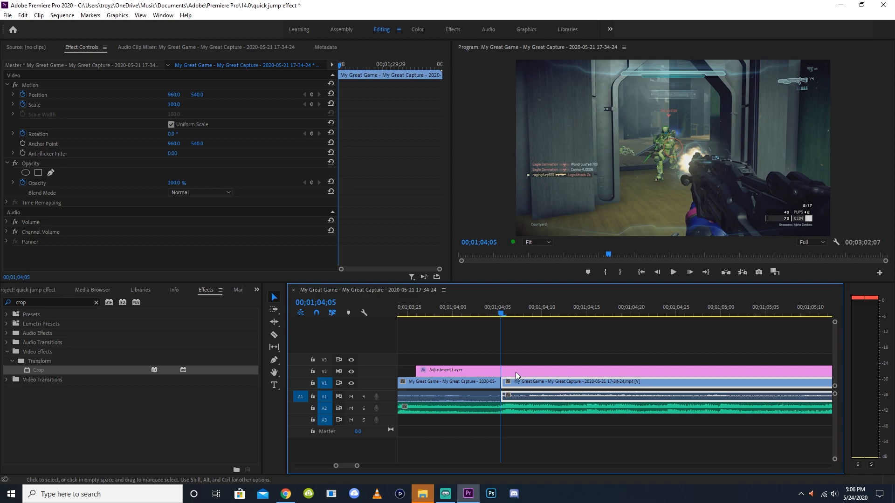
pyautogui.click(501, 370)
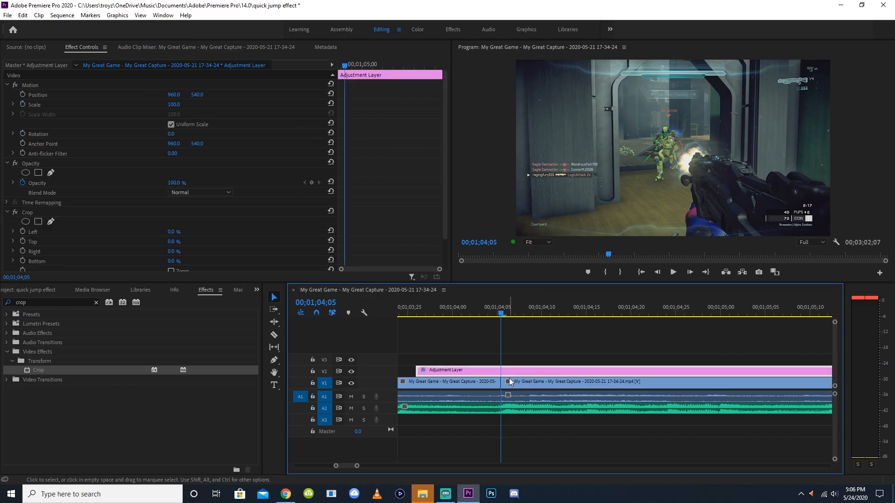
pyautogui.press('Delete')
# - Set the Scale of the gameplay clip after the cut to 120 at 00;01;04;05
pyautogui.click(509, 384)
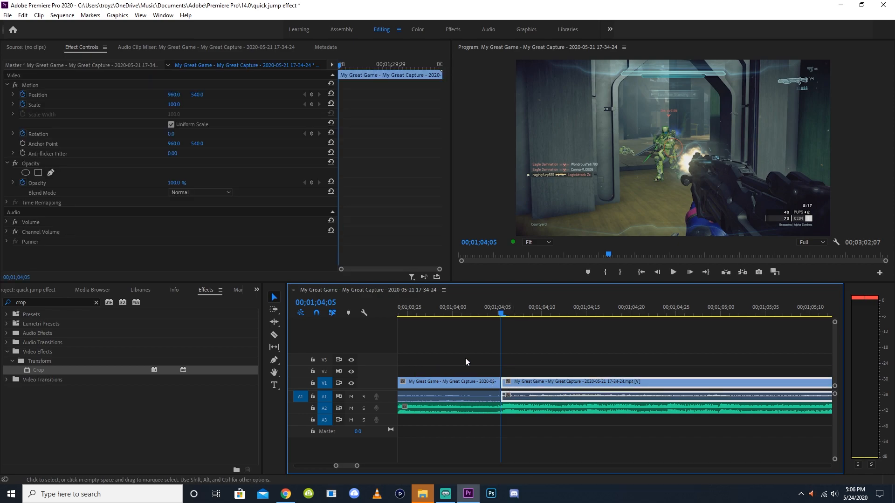
pyautogui.click(172, 105)
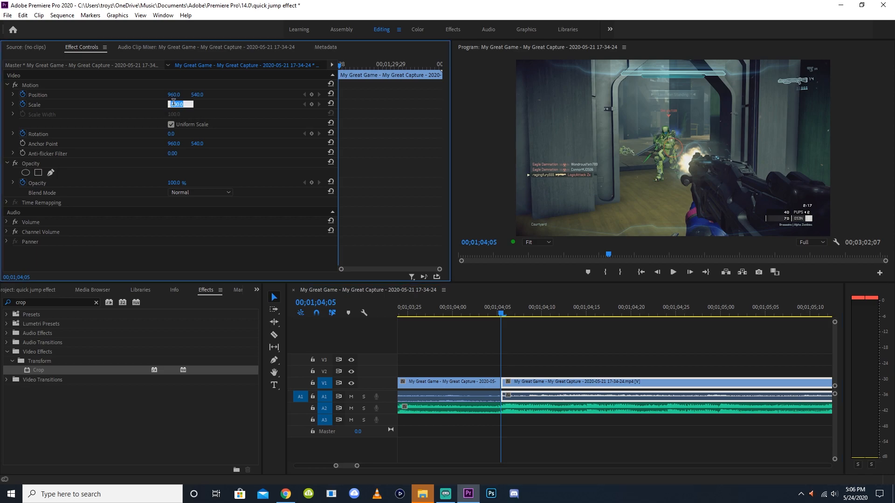
pyautogui.write('120')
pyautogui.press('Return')
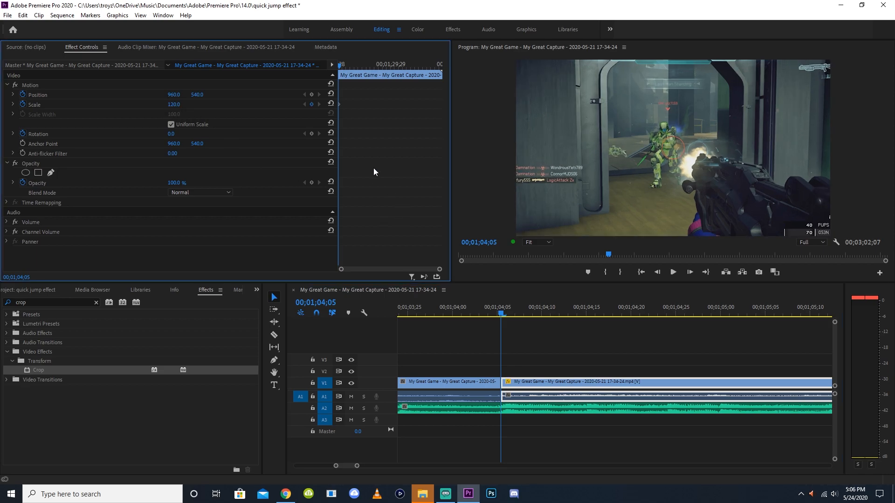
# - At 00;01;05;04, set the gameplay clip's Scale to 100 for a slow zoom-out, and reselect the clip
pyautogui.click(761, 310)
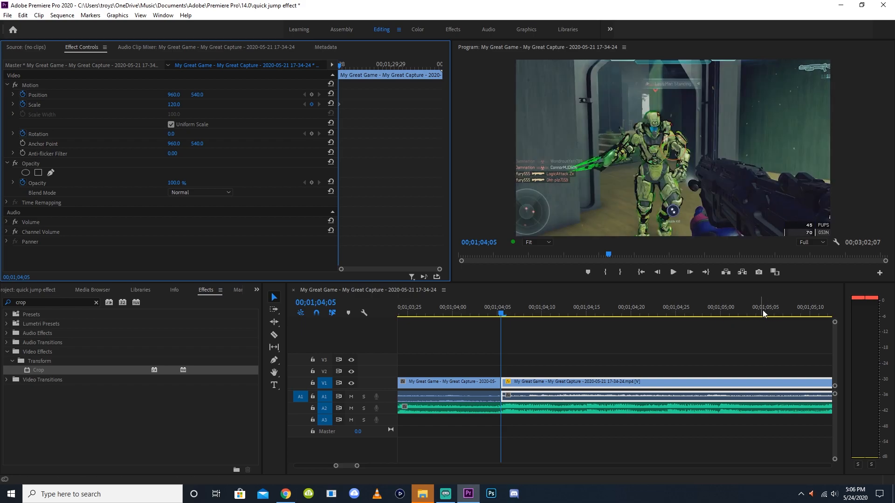
pyautogui.click(172, 105)
pyautogui.write('100')
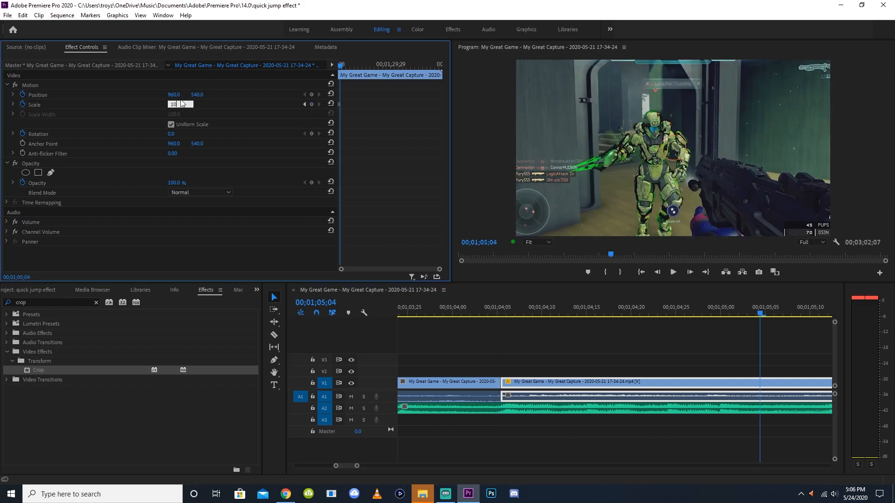
pyautogui.press('Return')
pyautogui.click(546, 326)
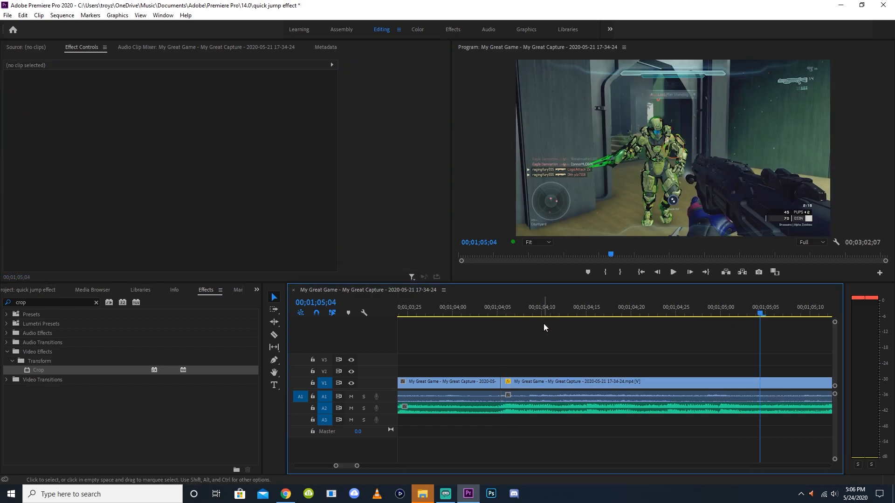
pyautogui.click(561, 387)
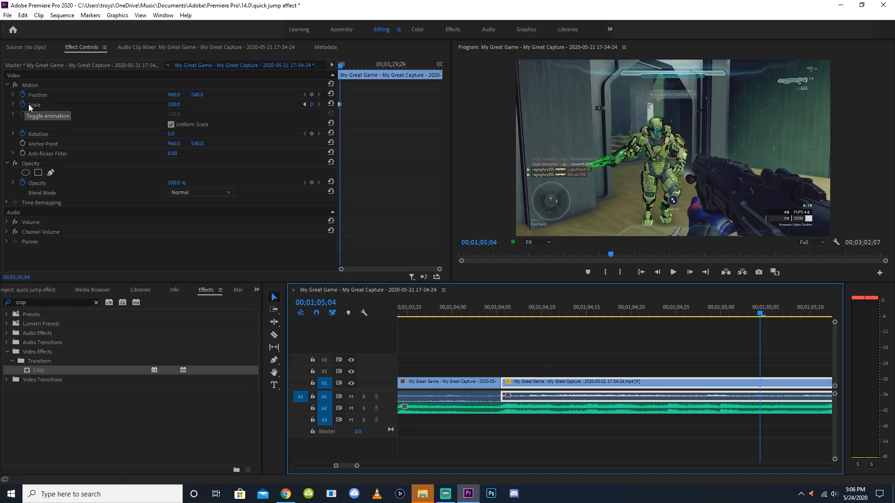
# - Play the sequence across the cut twice to preview the zoom-out, and return the playhead to 00;01;04;00
pyautogui.click(526, 329)
pyautogui.press('-')
pyautogui.press('-')
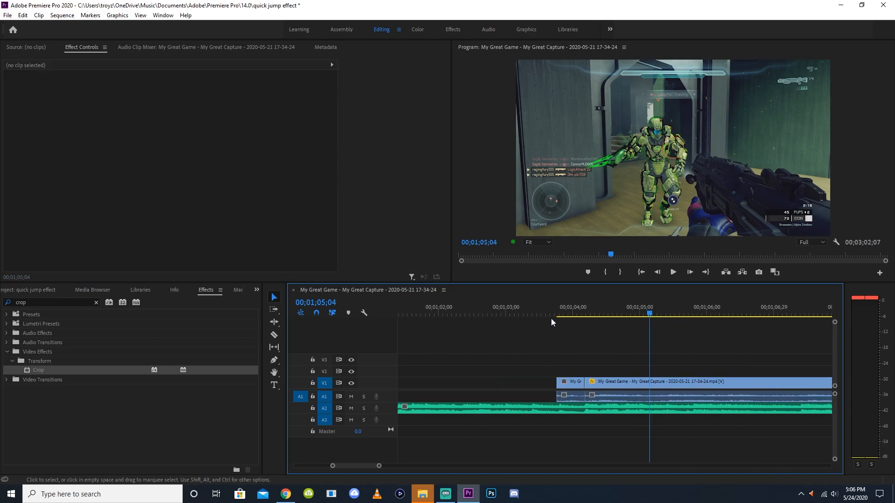
pyautogui.click(543, 314)
pyautogui.click(678, 273)
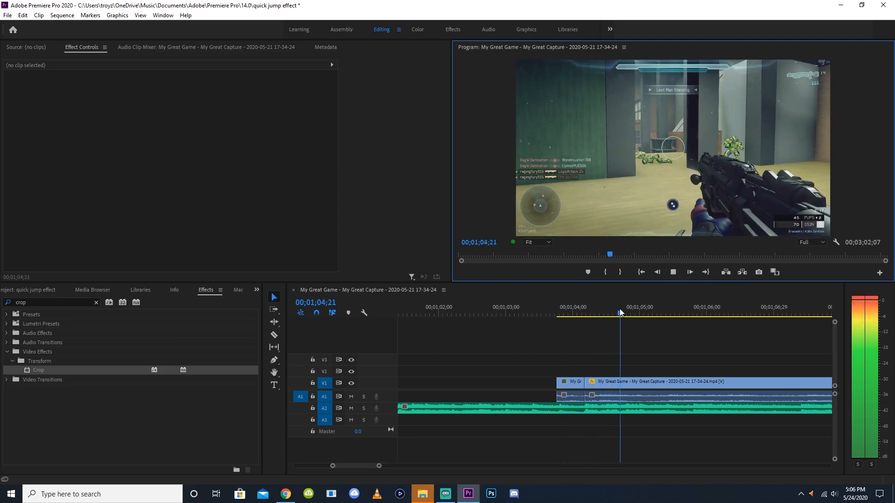
pyautogui.click(566, 314)
pyautogui.click(673, 273)
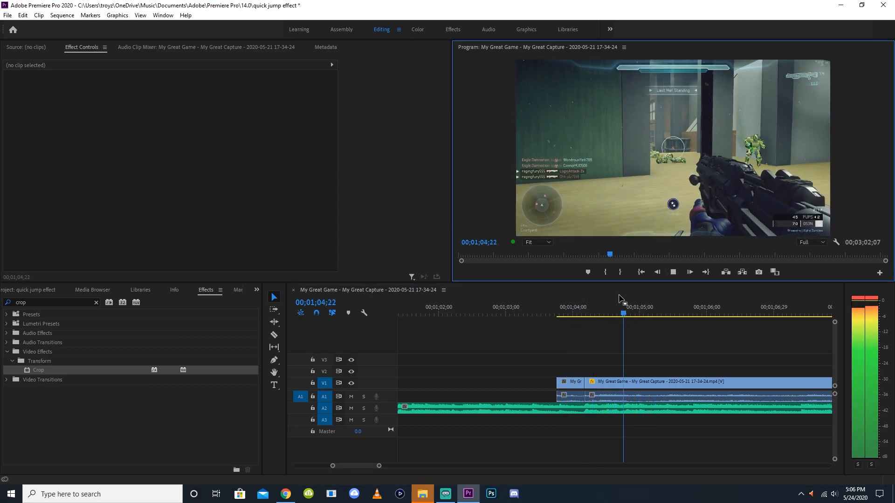
pyautogui.click(589, 312)
pyautogui.click(575, 307)
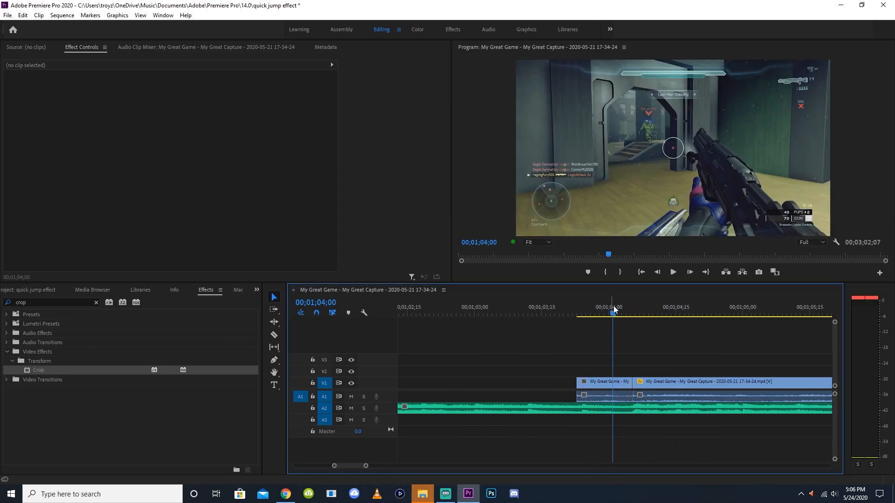
# - Return the playhead to the cut at 00;01;04;05 and select the gameplay clip after it to review its Scale keyframes
pyautogui.press('=')
pyautogui.press('=')
pyautogui.press('=')
pyautogui.click(696, 313)
pyautogui.press('-')
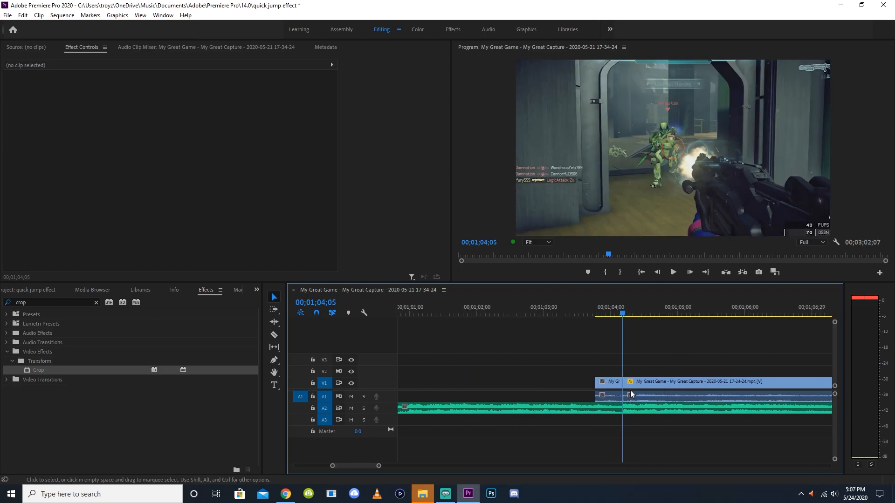
pyautogui.click(676, 382)
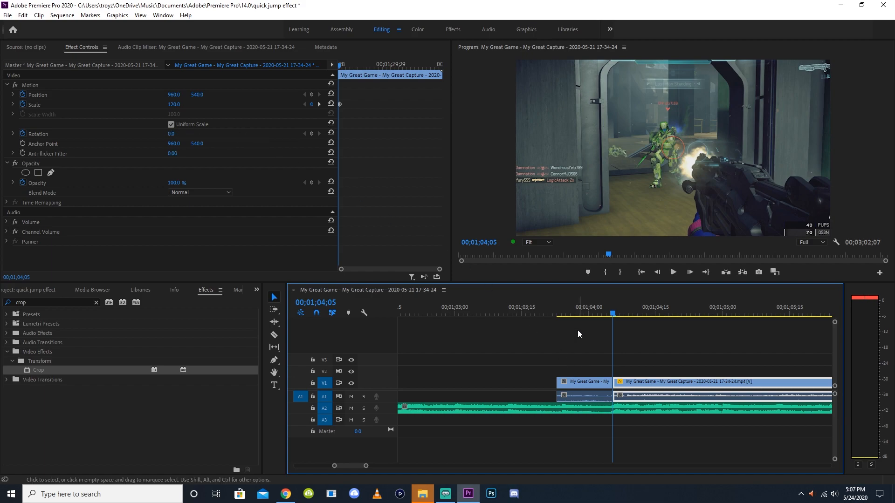
pyautogui.click(633, 328)
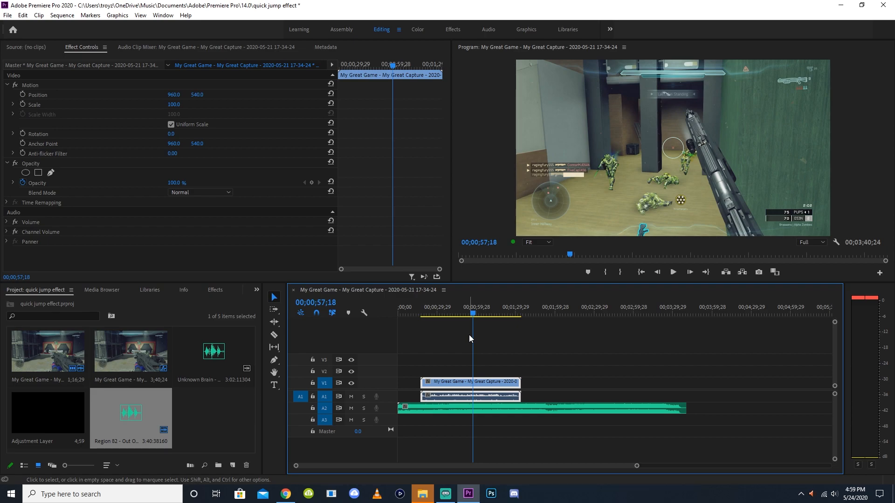
# - Select the Region 82 music clip on track A2
pyautogui.click(430, 408)
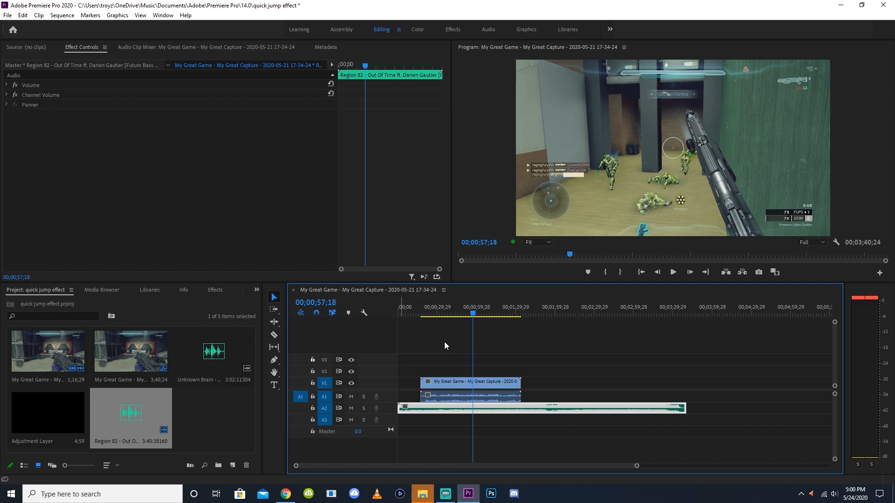
pyautogui.click(511, 351)
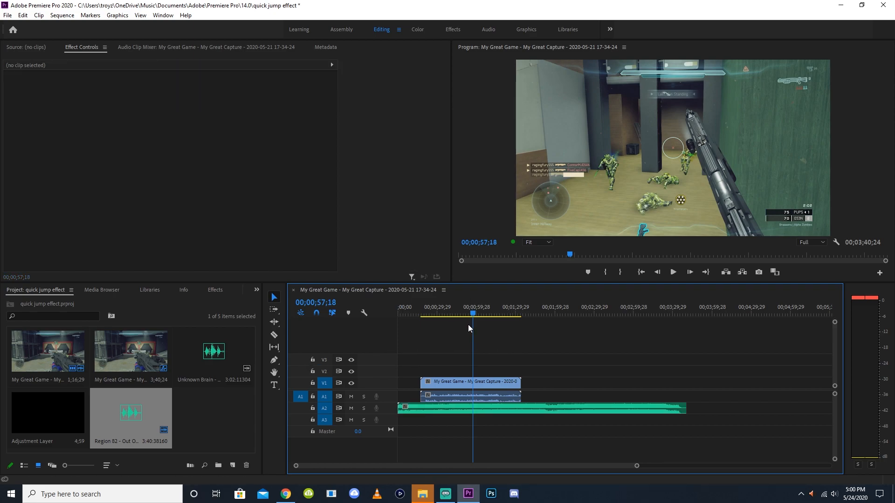
pyautogui.click(488, 408)
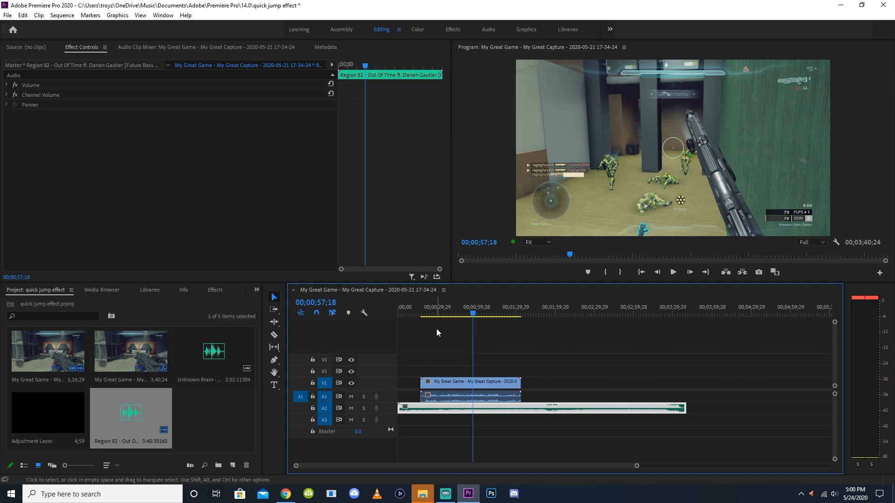
# - Play the music to find the beat, and place the playhead on it at 00;01;12;00
pyautogui.click(513, 344)
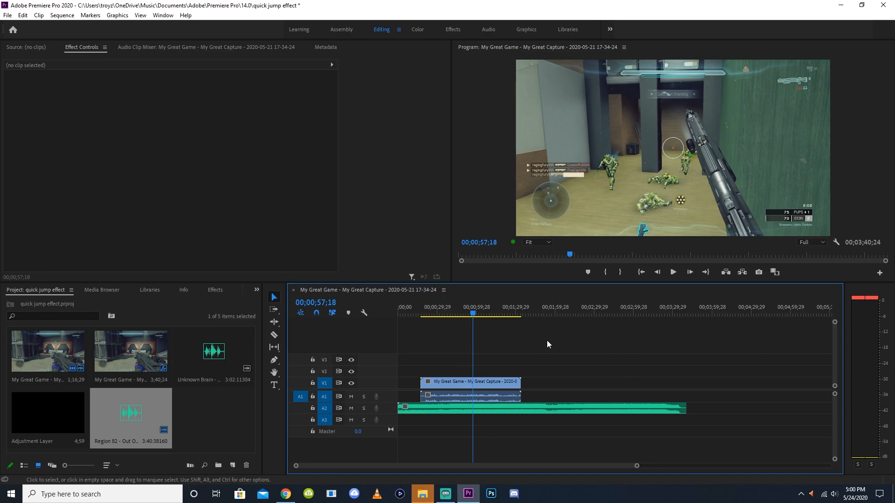
pyautogui.press('=')
pyautogui.press('=')
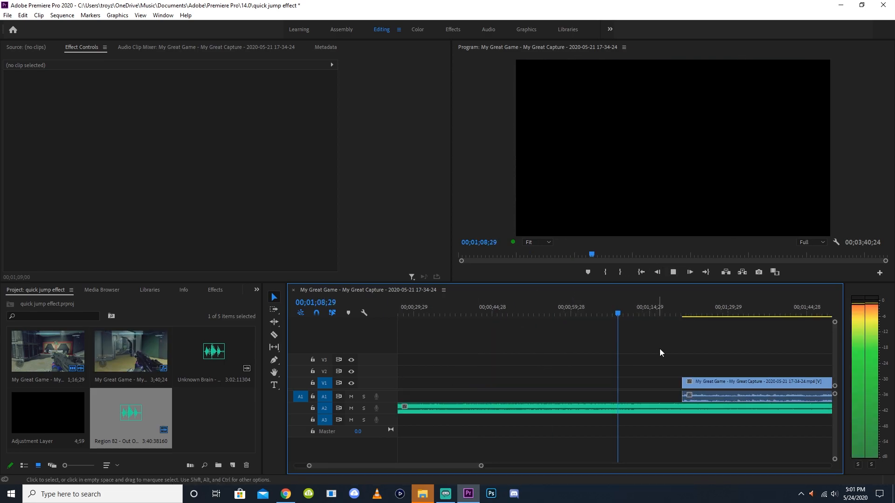
pyautogui.press('=')
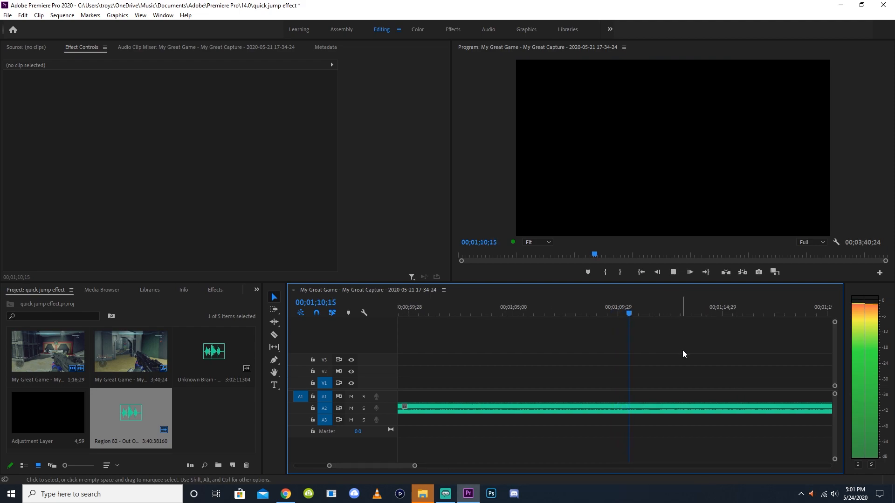
pyautogui.press('=')
pyautogui.press('=')
pyautogui.moveTo(577, 303); pyautogui.dragTo(603, 305)
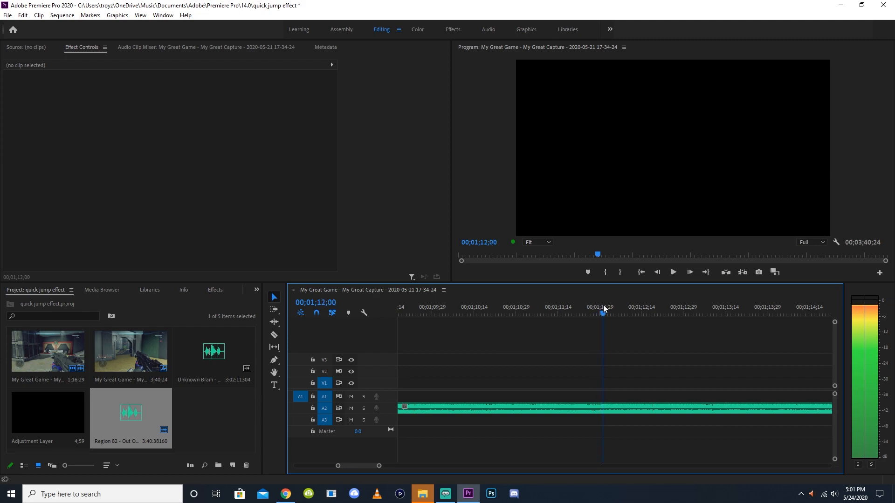
# - Move the gameplay clip on V1 earlier so that it starts at the playhead at 00;01;12;00
pyautogui.press('-')
pyautogui.press('-')
pyautogui.press('-')
pyautogui.press('-')
pyautogui.moveTo(697, 382); pyautogui.dragTo(652, 387)
pyautogui.press('=')
pyautogui.press('=')
pyautogui.press('=')
pyautogui.press('=')
pyautogui.press('=')
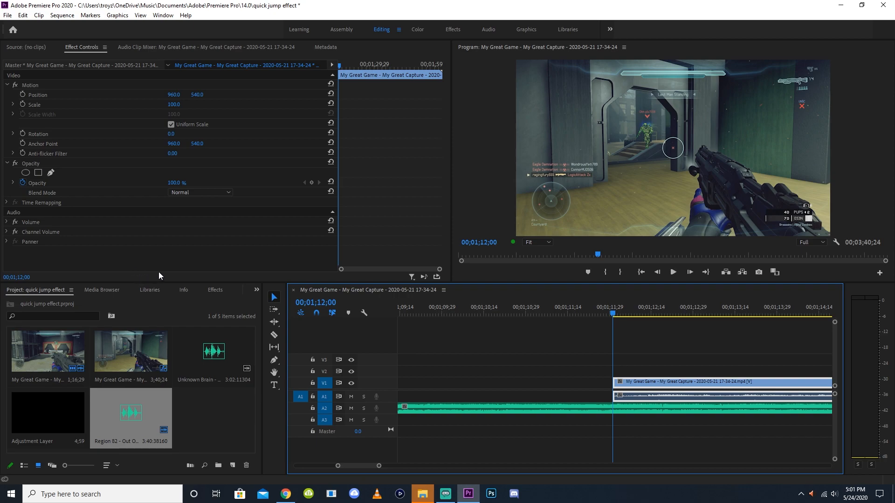
# - Start Scale keyframing at 100 on the gameplay clip's first frame, and set Scale to 115 at 00;01;12;03
pyautogui.click(22, 104)
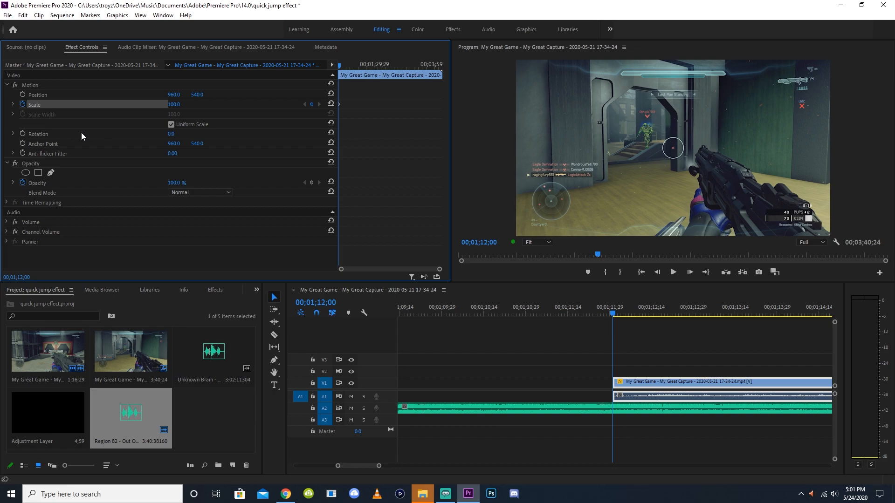
pyautogui.press('Right')
pyautogui.press('Right')
pyautogui.press('Right')
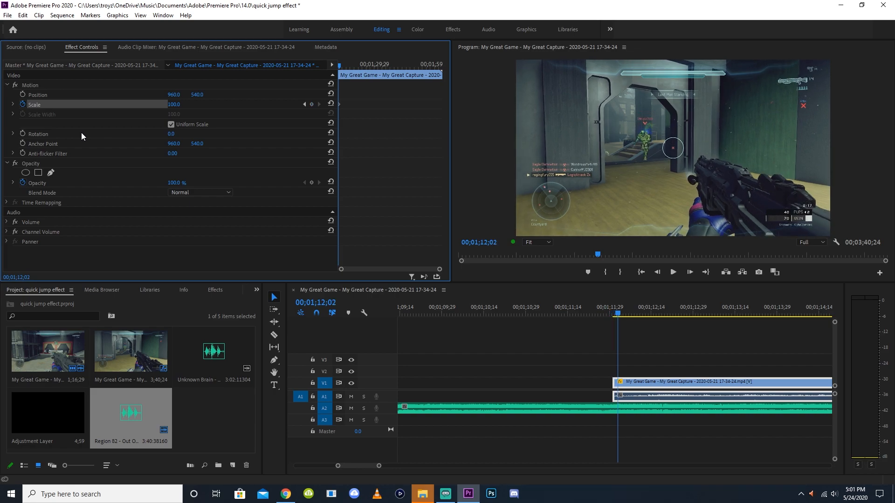
pyautogui.click(178, 103)
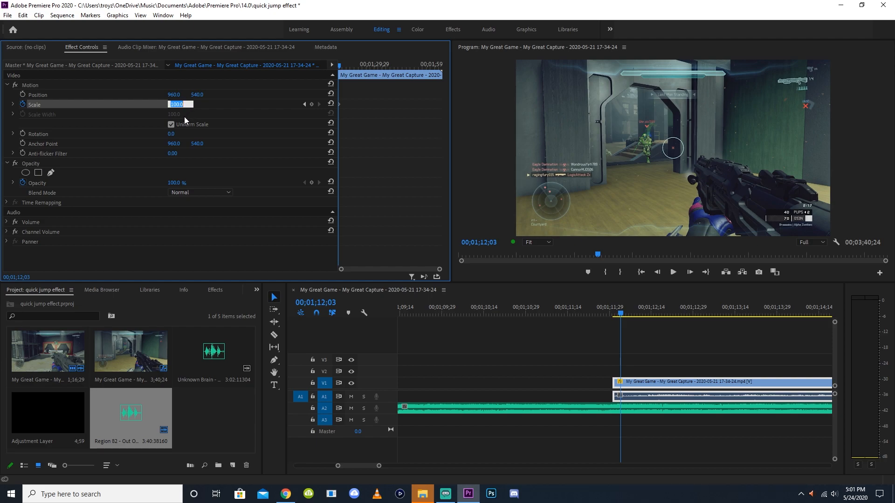
pyautogui.write('115')
pyautogui.press('Return')
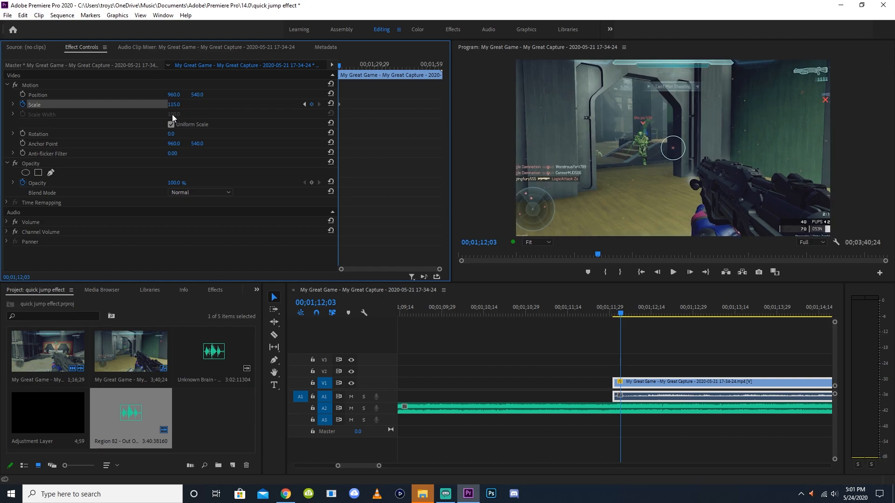
# - At 00;01;12;06, set the gameplay clip's Scale back to 100
pyautogui.press('Right')
pyautogui.press('Right')
pyautogui.press('Right')
pyautogui.press('Right')
pyautogui.press('Right')
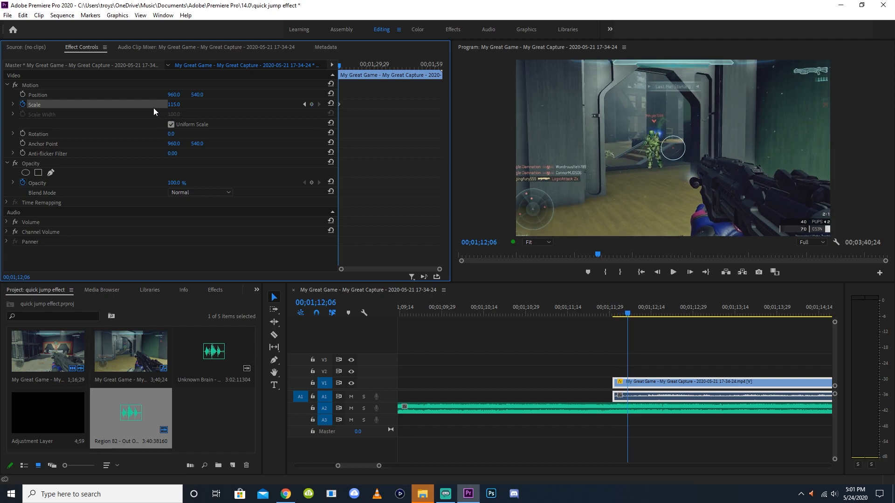
pyautogui.click(176, 104)
pyautogui.write('1')
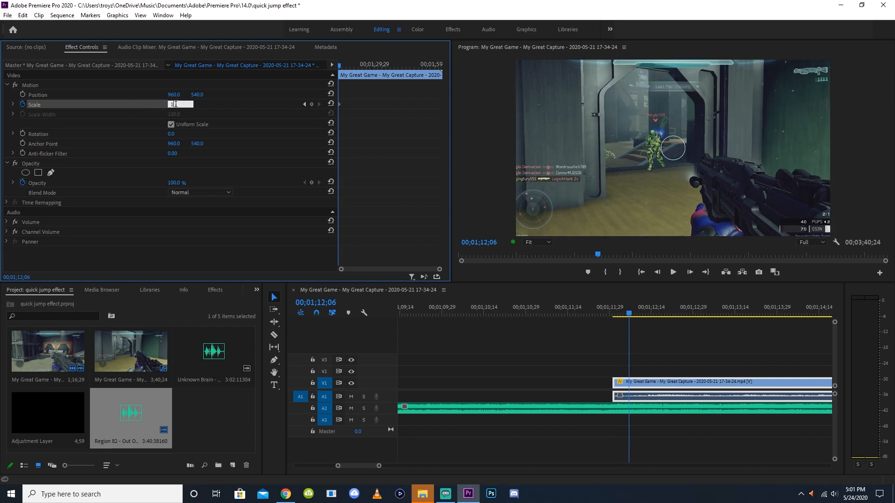
pyautogui.write('00')
pyautogui.press('Return')
# - Apply the Crop video effect to the gameplay clip on V1
pyautogui.click(212, 290)
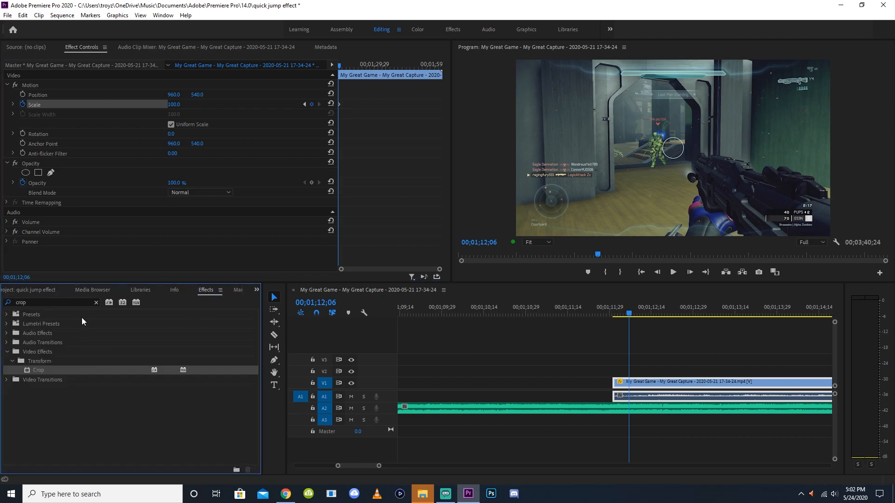
pyautogui.click(625, 364)
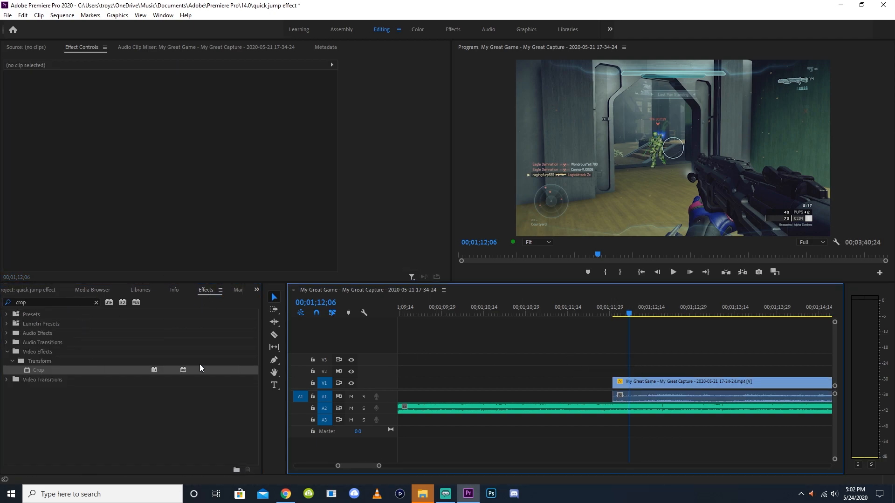
pyautogui.moveTo(27, 375); pyautogui.dragTo(643, 387)
pyautogui.scroll(-3, 131, 196)
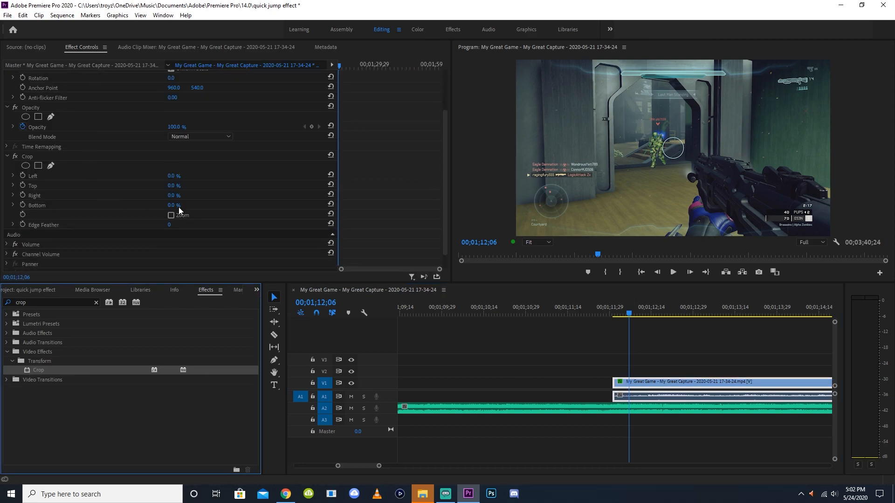
# - Set the Crop effect's Top and Bottom to 6% each to add letterbox bars
pyautogui.click(175, 186)
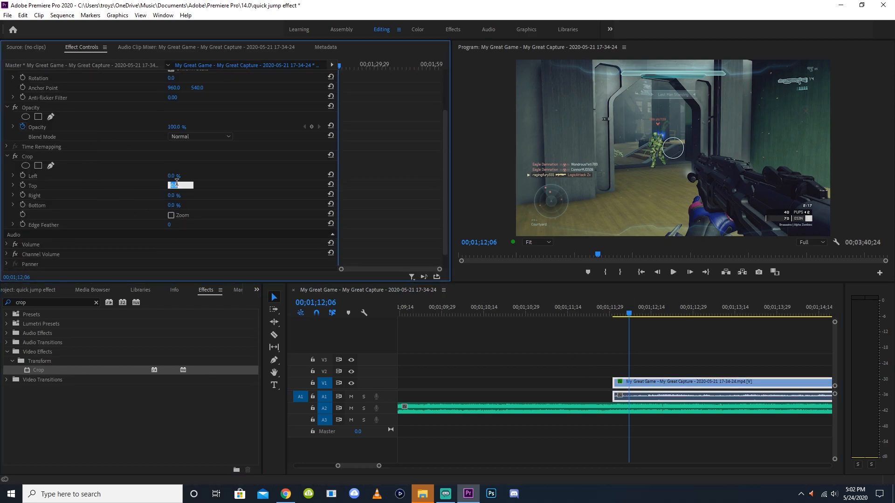
pyautogui.write('12;0')
pyautogui.write('6')
pyautogui.press('Return')
pyautogui.click(182, 204)
pyautogui.write('6')
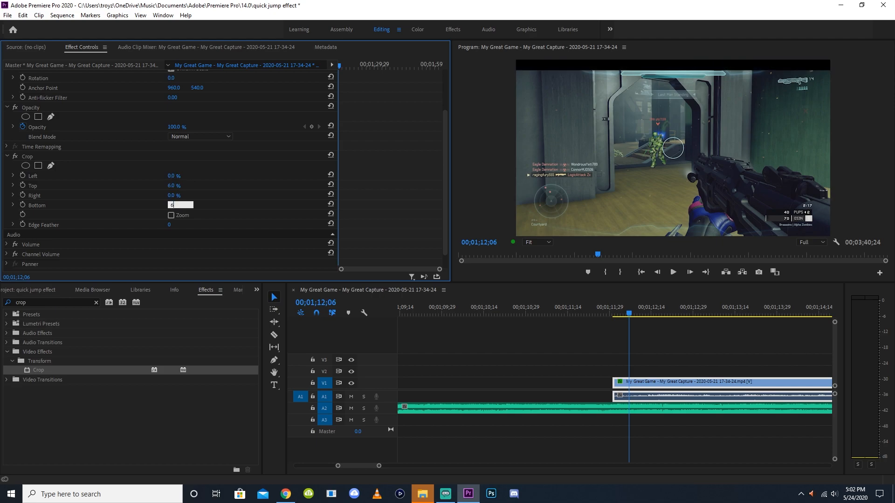
pyautogui.press('Return')
# - Play the start of the gameplay clip twice to preview the jump against the music, and stop at 00;01;12;17
pyautogui.click(644, 339)
pyautogui.press('-')
pyautogui.click(673, 272)
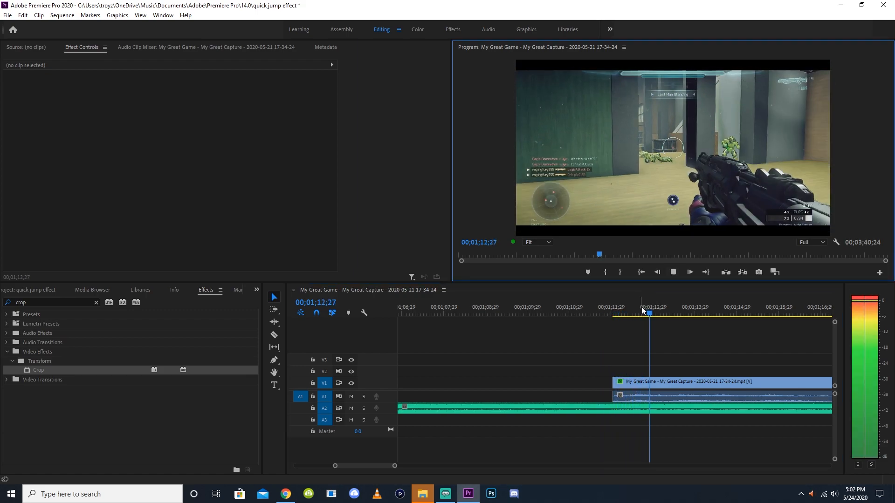
pyautogui.click(646, 310)
pyautogui.press('=')
pyautogui.press('=')
pyautogui.click(480, 316)
pyautogui.moveTo(480, 315); pyautogui.dragTo(463, 306)
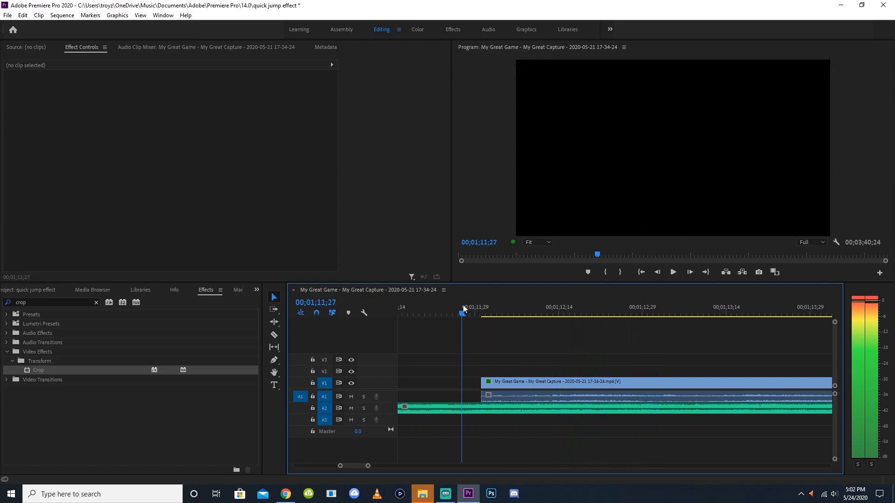
pyautogui.press('-')
pyautogui.press('-')
pyautogui.click(674, 272)
pyautogui.moveTo(591, 303); pyautogui.dragTo(584, 304)
pyautogui.click(673, 272)
pyautogui.click(603, 310)
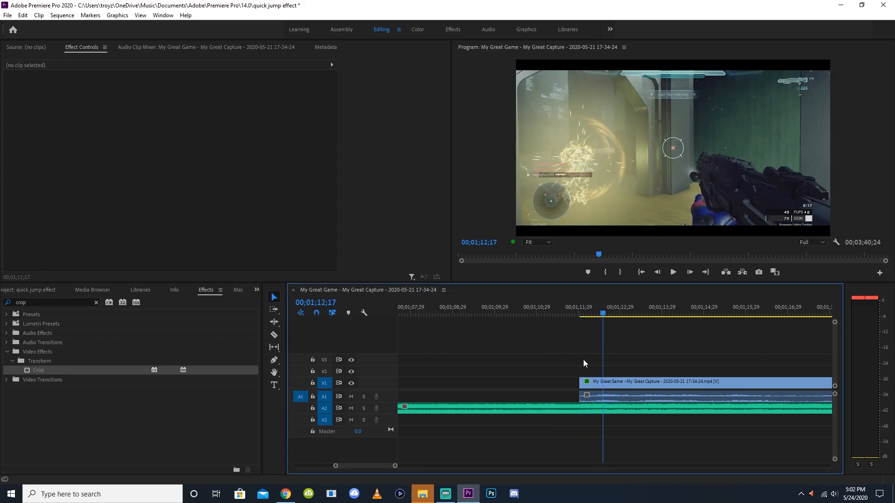
# - Return the playhead to 00;01;12;00 in the gameplay clip, and select and copy its three Scale keyframes
pyautogui.click(605, 381)
pyautogui.click(416, 137)
pyautogui.press('=')
pyautogui.press('=')
pyautogui.press('=')
pyautogui.press('=')
pyautogui.press('=')
pyautogui.press('=')
pyautogui.press('-')
pyautogui.moveTo(364, 67); pyautogui.dragTo(339, 66)
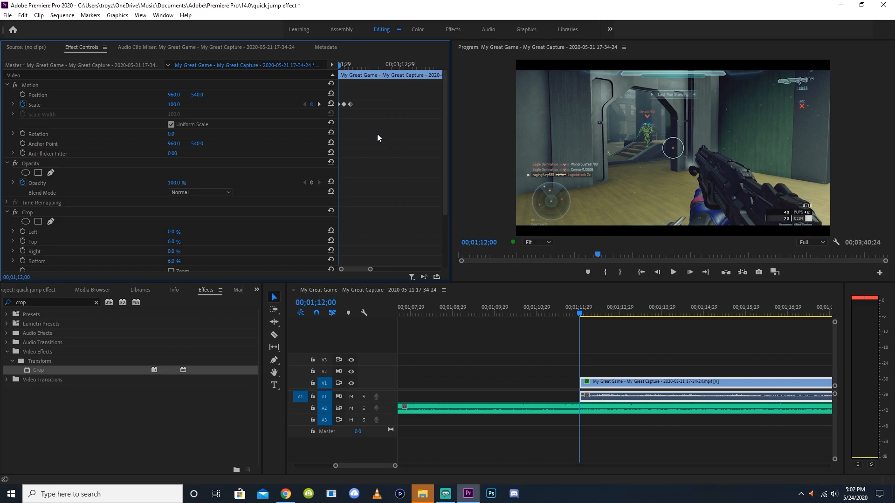
pyautogui.moveTo(399, 93); pyautogui.dragTo(311, 133)
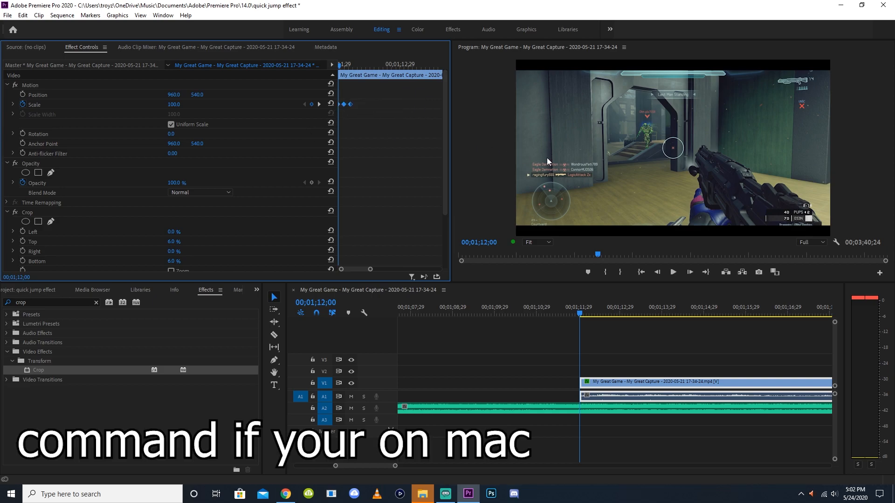
# - Play on to the next beat, and paste the copied Scale keyframes into the gameplay clip at 00;01;13;09
pyautogui.click(616, 328)
pyautogui.press('-')
pyautogui.press('-')
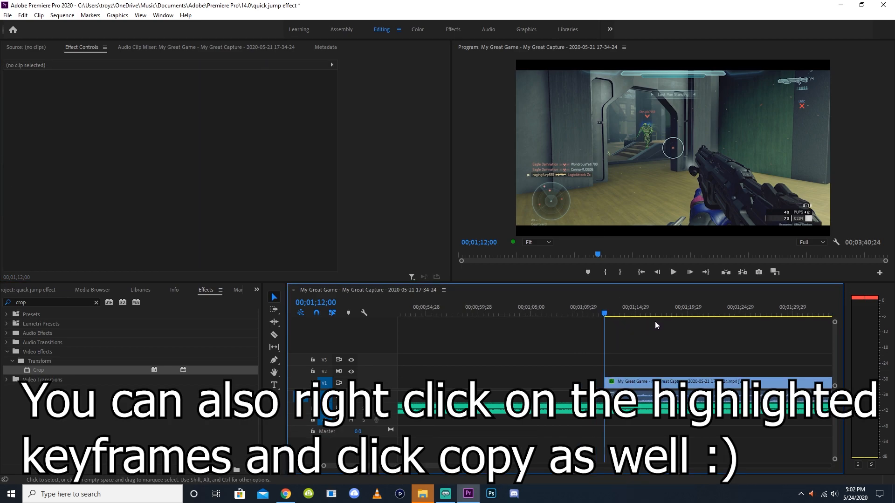
pyautogui.press('=')
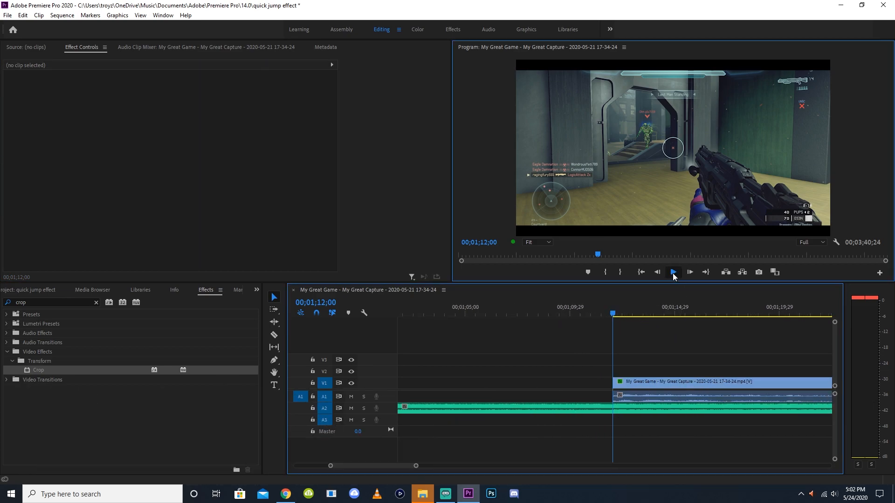
pyautogui.click(673, 273)
pyautogui.press('=')
pyautogui.press('=')
pyautogui.click(619, 307)
pyautogui.moveTo(621, 303); pyautogui.dragTo(638, 303)
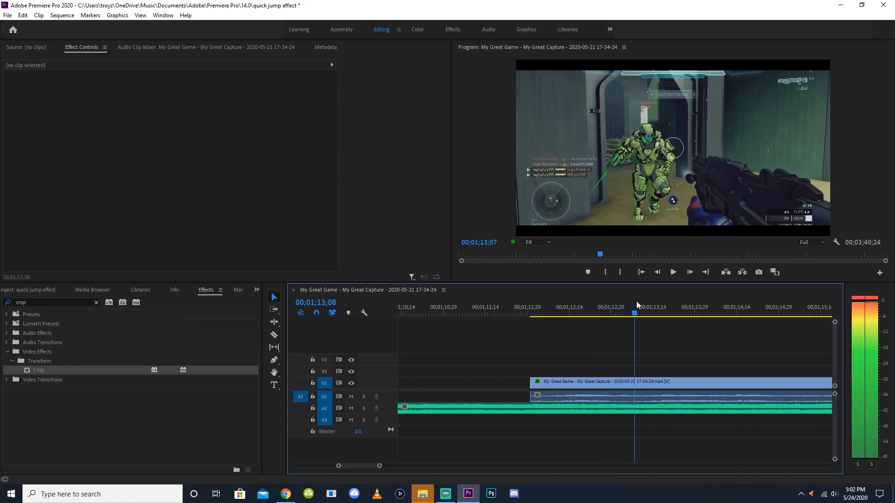
pyautogui.click(660, 393)
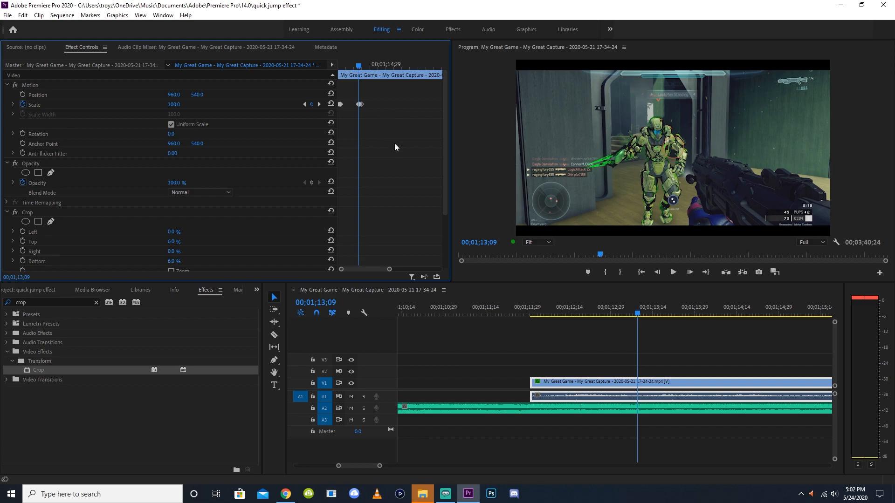
# - Play through the following beats, pasting the Scale keyframes on each one up to 00;01;19;20
pyautogui.click(653, 373)
pyautogui.press('=')
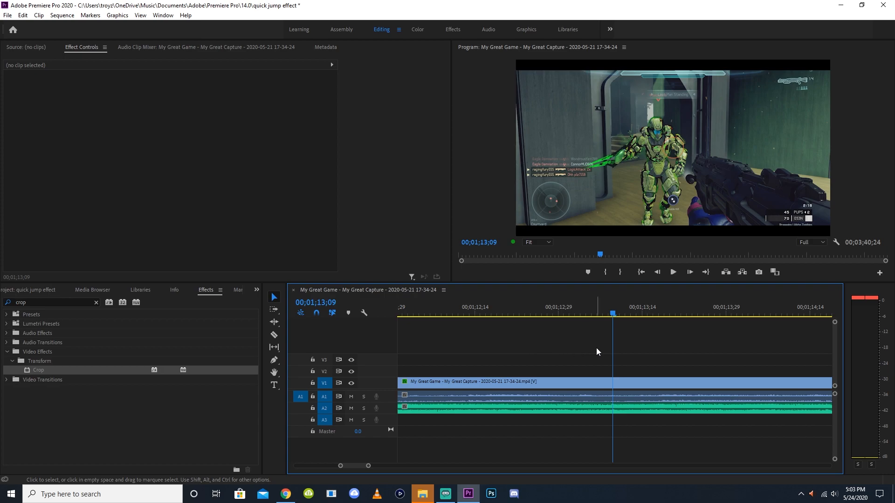
pyautogui.press('-')
pyautogui.press('space')
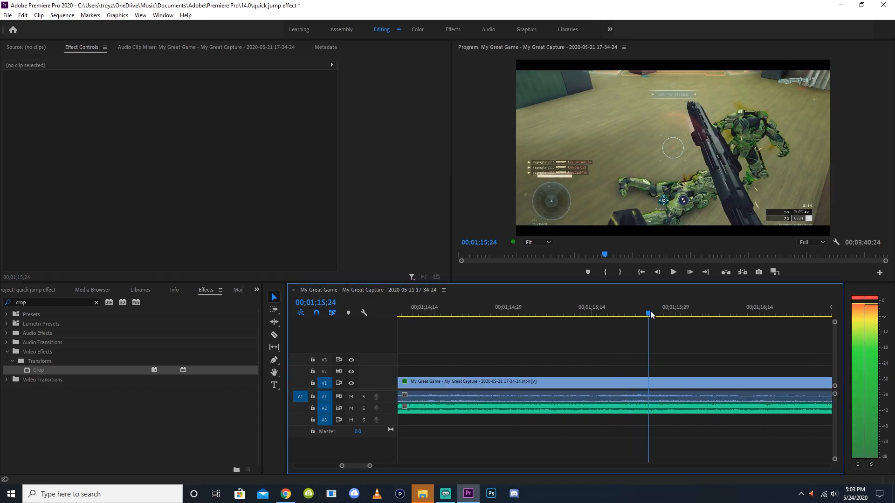
pyautogui.click(673, 272)
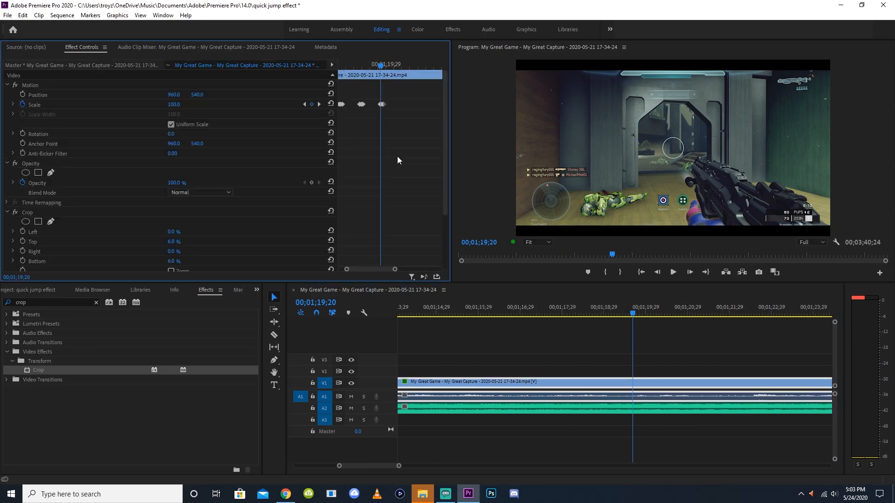
# - Move the playhead to the beat at 00;01;20;28, and paste the Scale keyframes there
pyautogui.moveTo(354, 99); pyautogui.dragTo(381, 111)
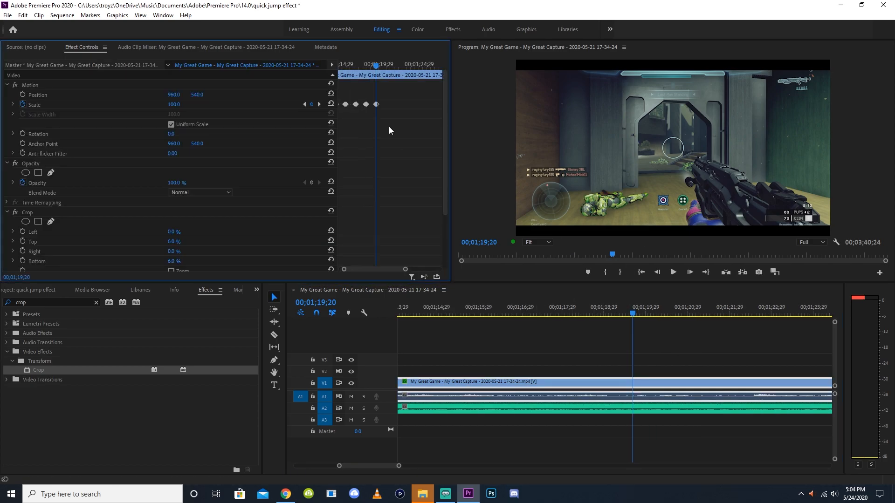
pyautogui.moveTo(376, 66); pyautogui.dragTo(410, 66)
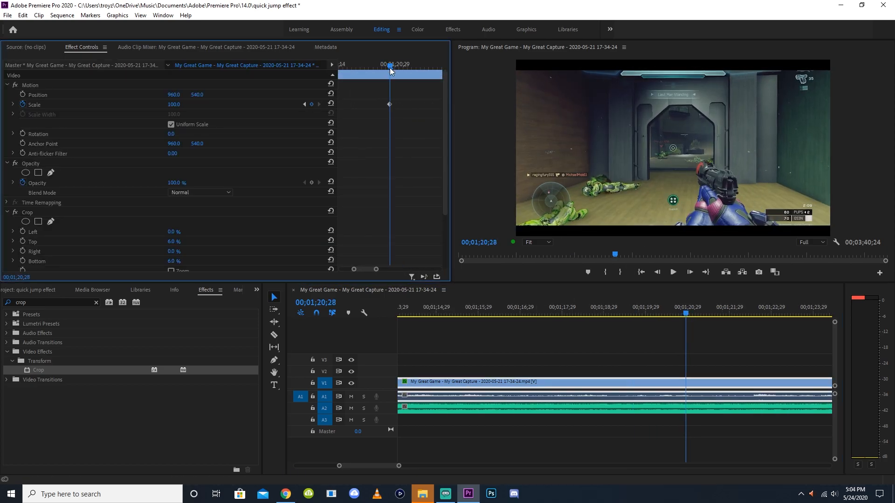
pyautogui.hotkey('ctrl', 'v')
pyautogui.press('-')
pyautogui.press('-')
# - Play the sequence from 00;01;09;28 to preview all the beat-synced jumps, and stop at 00;01;20;29
pyautogui.click(539, 340)
pyautogui.press('-')
pyautogui.press('-')
pyautogui.press('-')
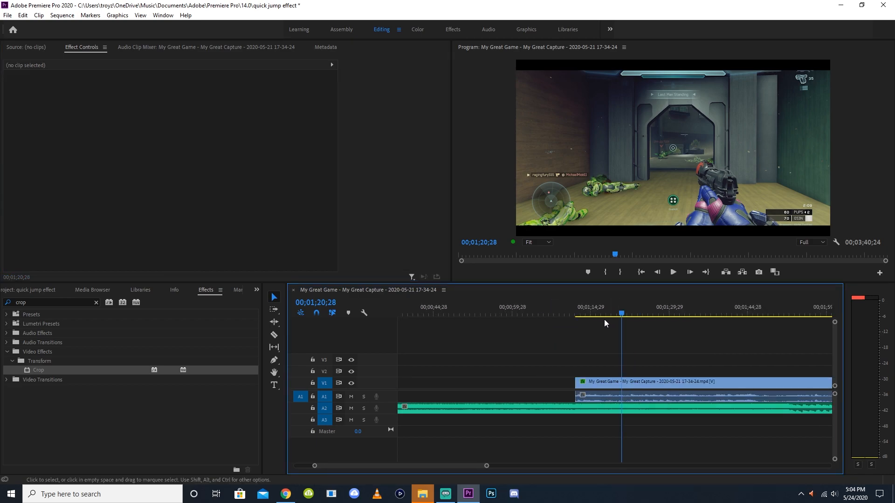
pyautogui.press('=')
pyautogui.click(497, 309)
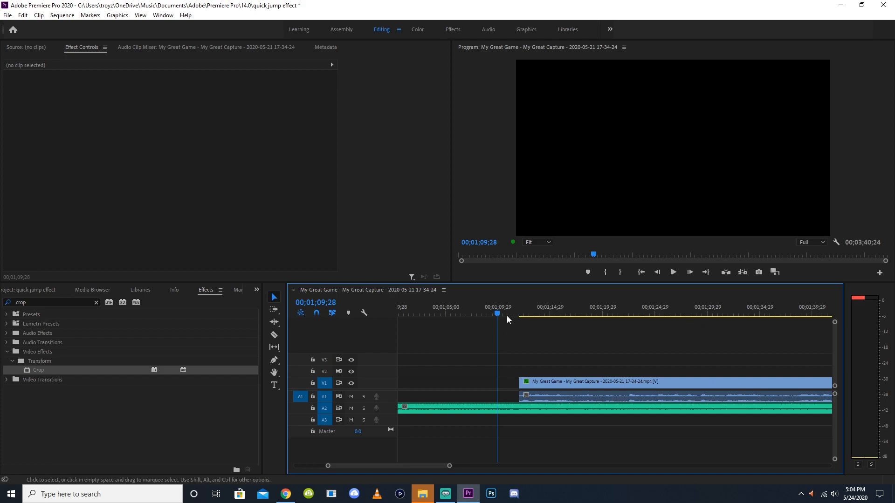
pyautogui.click(672, 273)
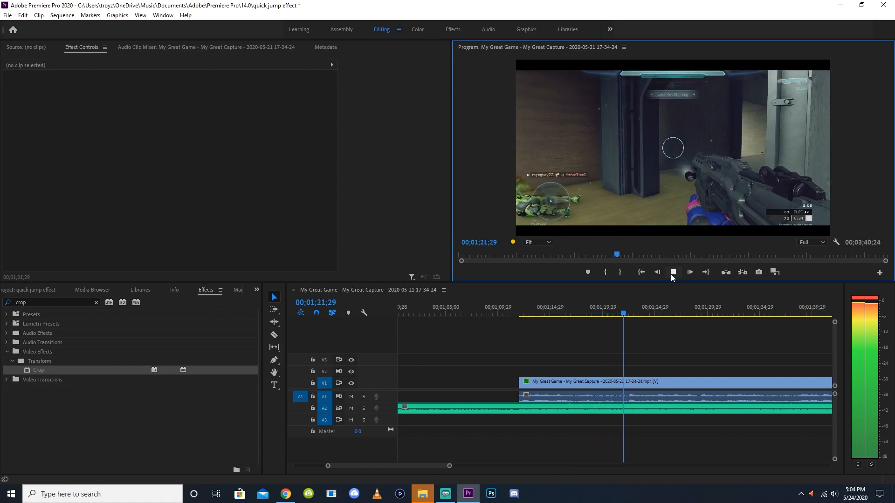
pyautogui.click(614, 313)
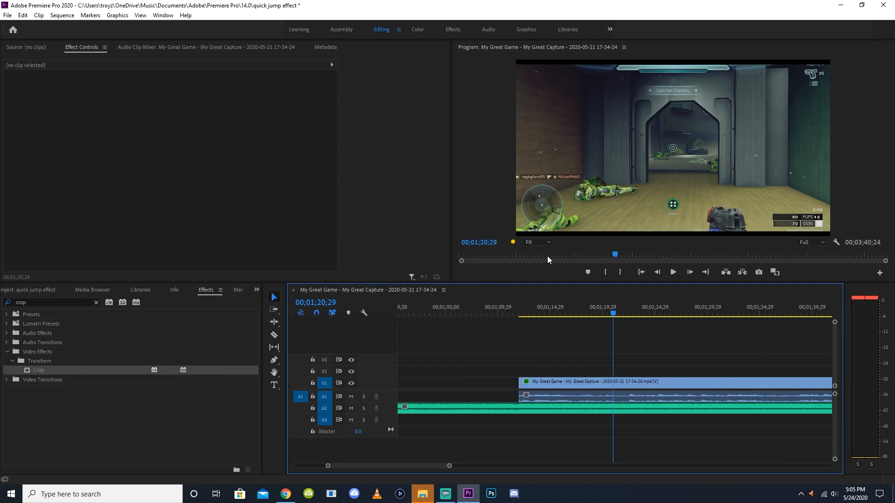
# - Return the playhead to the start of the gameplay clip at 00;01;12;00
pyautogui.press('=')
pyautogui.press('=')
pyautogui.press('-')
pyautogui.moveTo(476, 309); pyautogui.dragTo(469, 308)
pyautogui.press('=')
pyautogui.press('=')
pyautogui.moveTo(555, 310); pyautogui.dragTo(561, 309)
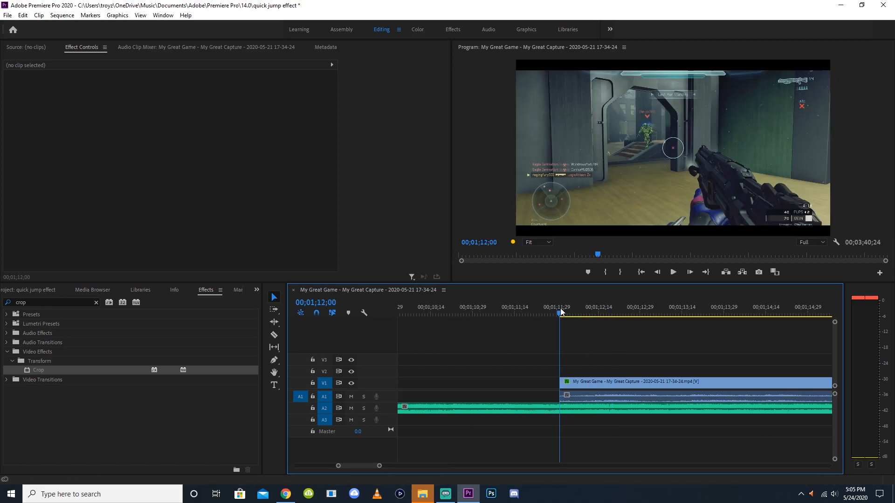
# - Select the gameplay clip and step frame by frame to 00;01;12;03 to check the first Scale jump
pyautogui.moveTo(583, 382); pyautogui.dragTo(583, 387)
pyautogui.press('Right')
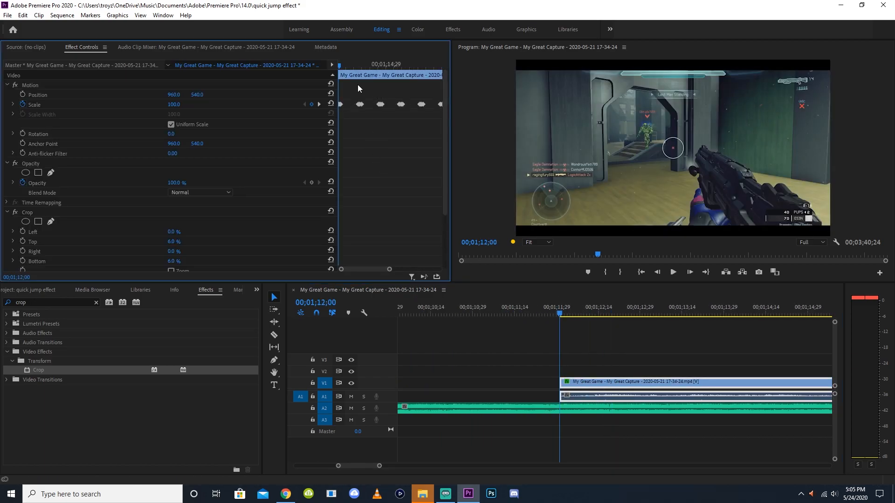
pyautogui.press('Right')
pyautogui.press('Right')
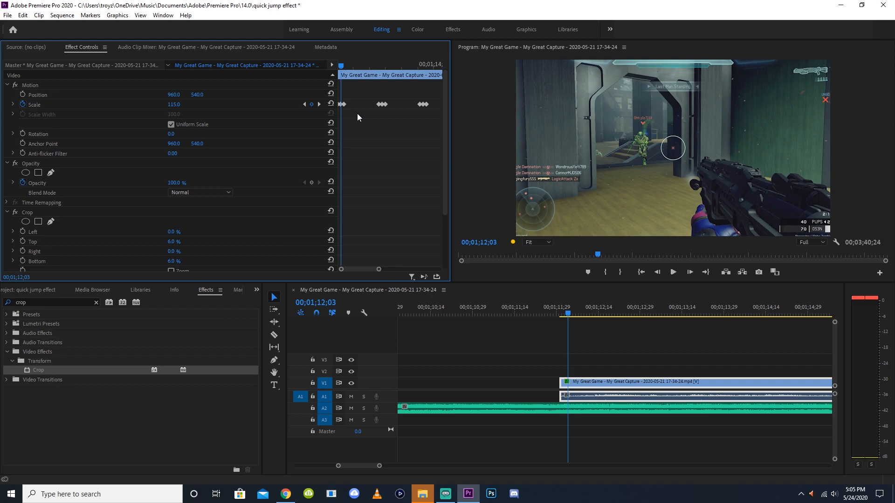
pyautogui.click(614, 325)
pyautogui.scroll(-6, 625, 314)
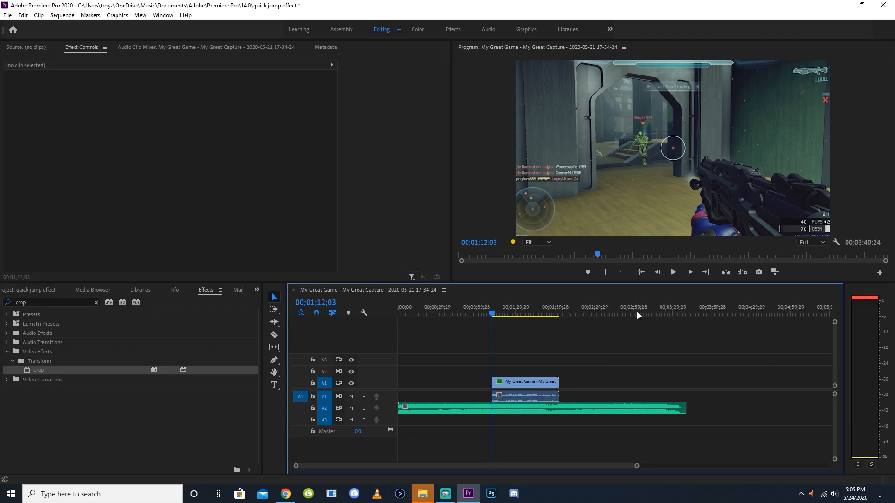
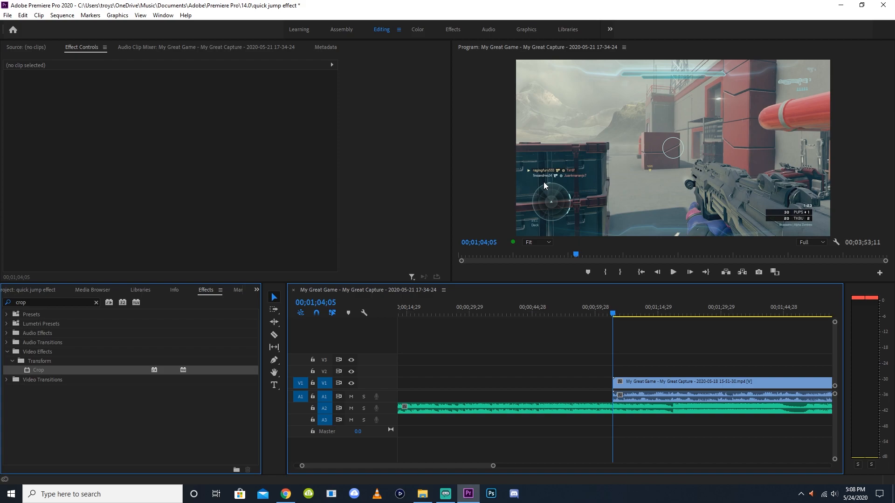
# - Move the 15-51-30 gameplay clip earlier to start at about 00;00;30;00, and place the playhead before it at 00;00;20;13
pyautogui.press('-')
pyautogui.press('-')
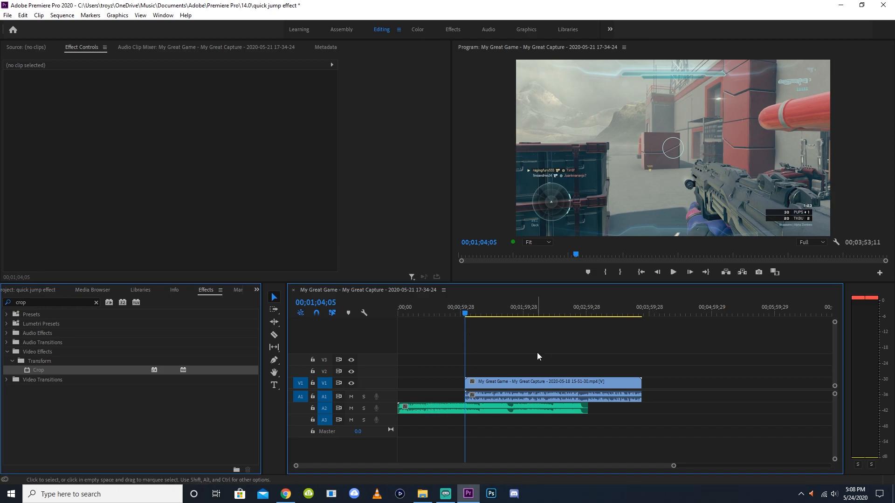
pyautogui.moveTo(494, 384); pyautogui.dragTo(460, 388)
pyautogui.click(419, 309)
pyautogui.click(575, 370)
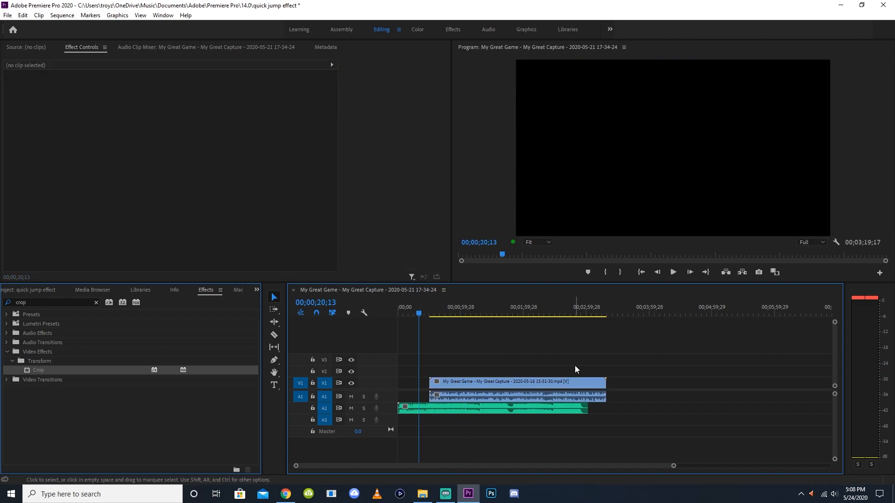
# - Play the song just ahead of the gameplay clip to listen for the beat, and return the playhead to 00;00;26;28
pyautogui.press('=')
pyautogui.press('=')
pyautogui.press('=')
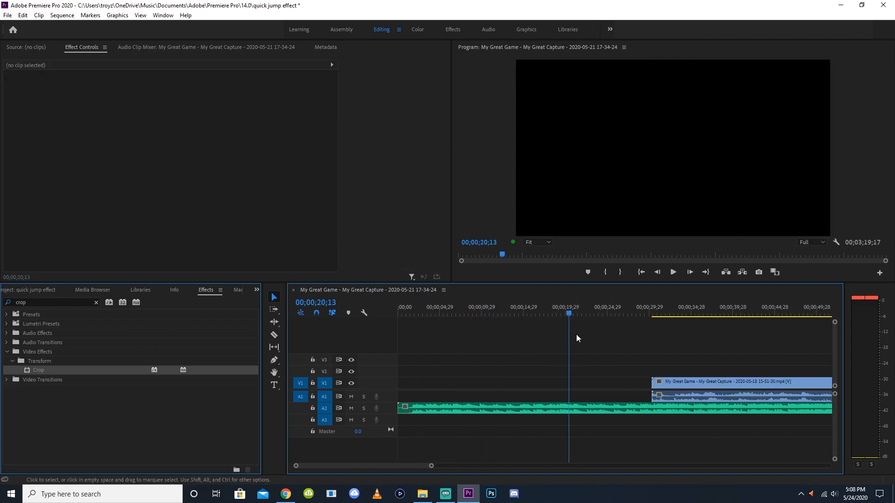
pyautogui.click(612, 311)
pyautogui.press('space')
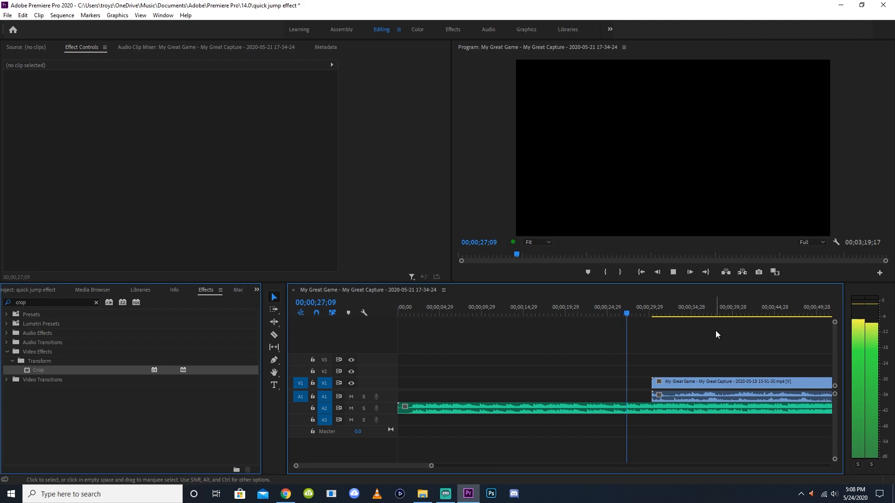
pyautogui.press('=')
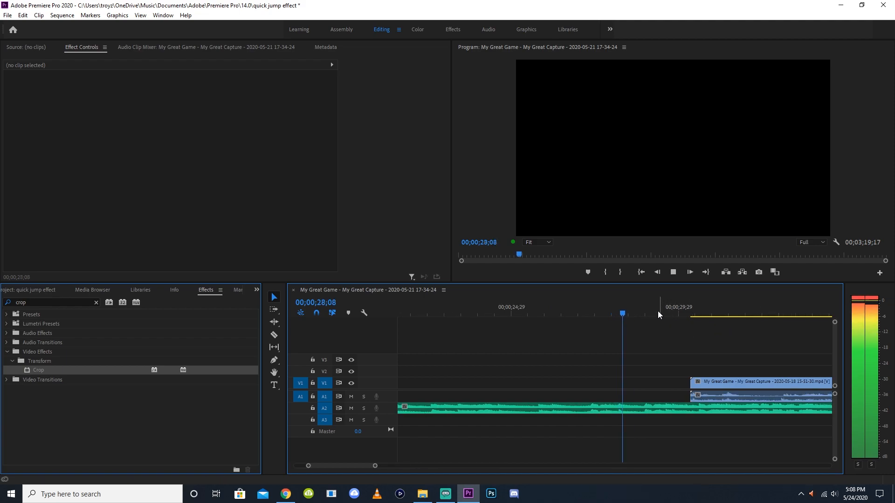
pyautogui.click(578, 306)
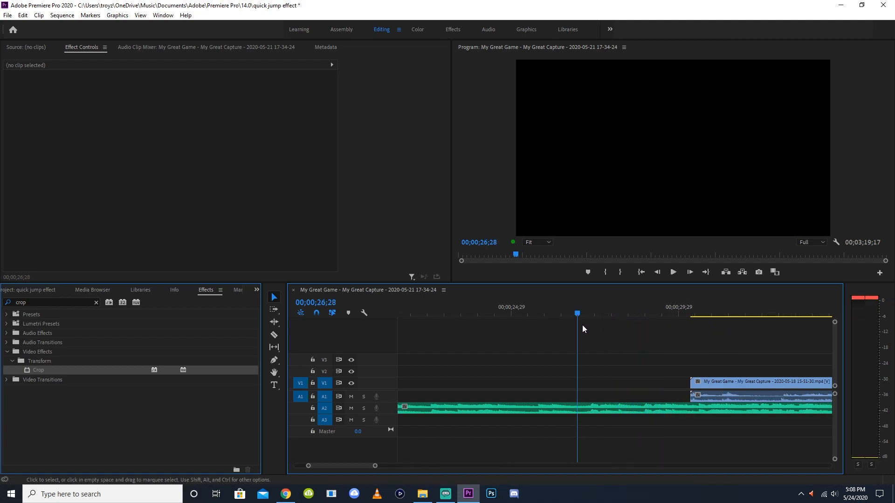
# - Locate the beat at 00;00;27;11, align the start of the 15-51-30 clip with it, and scrub onward through the clip
pyautogui.click(592, 314)
pyautogui.click(620, 314)
pyautogui.click(651, 313)
pyautogui.moveTo(637, 385); pyautogui.dragTo(625, 385)
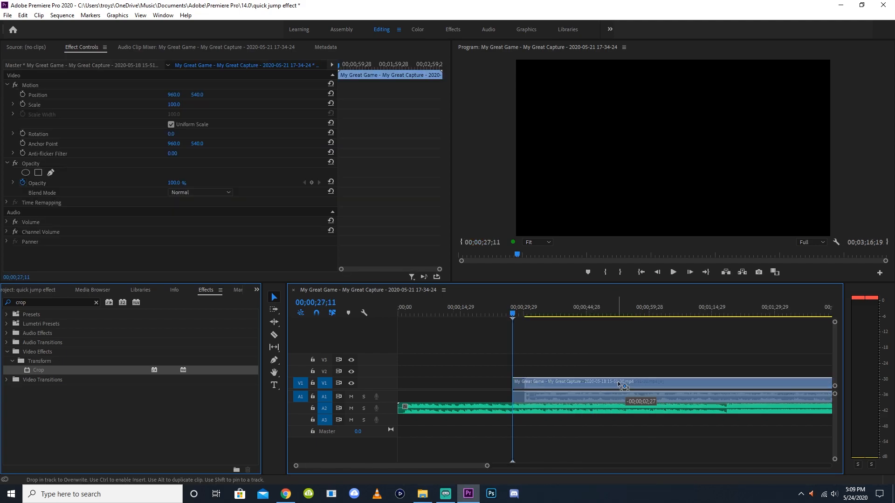
pyautogui.moveTo(528, 311); pyautogui.dragTo(609, 302)
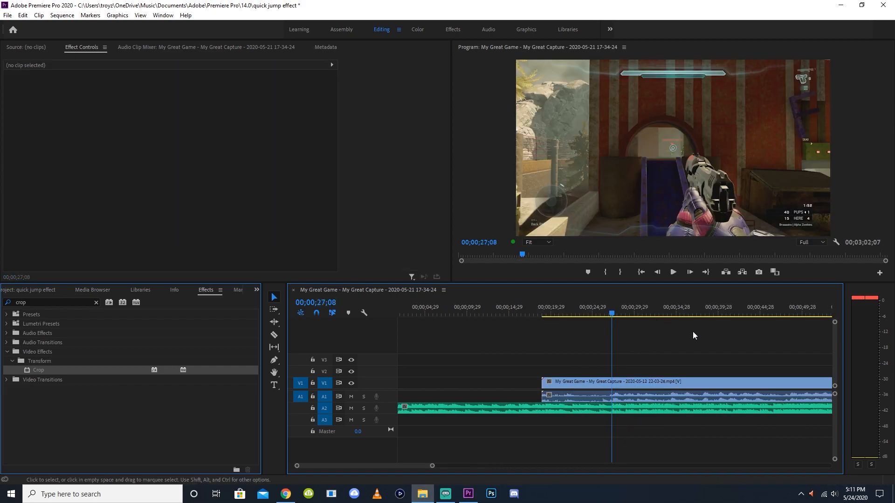
pyautogui.click(665, 331)
pyautogui.press('-')
pyautogui.press('=')
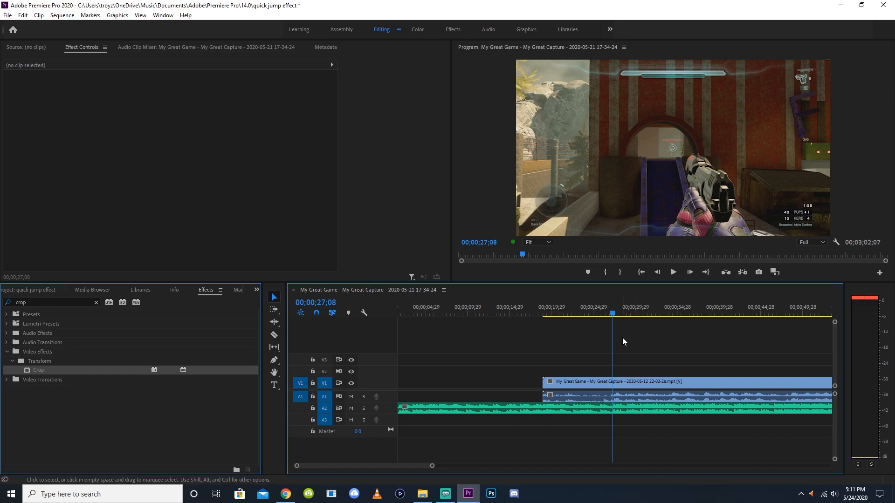
pyautogui.press('-')
pyautogui.press('-')
pyautogui.press('-')
pyautogui.press('=')
pyautogui.press('=')
pyautogui.press('=')
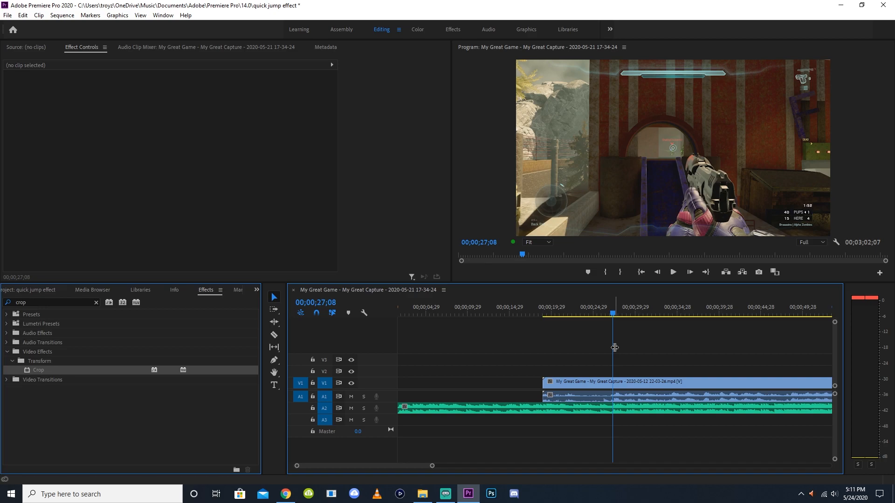
# - Scrub through the 22-03-26 gameplay clip to the kill shot at 00;00;41;04
pyautogui.moveTo(626, 313); pyautogui.dragTo(698, 299)
pyautogui.press('=')
pyautogui.press('=')
pyautogui.press('=')
pyautogui.press('=')
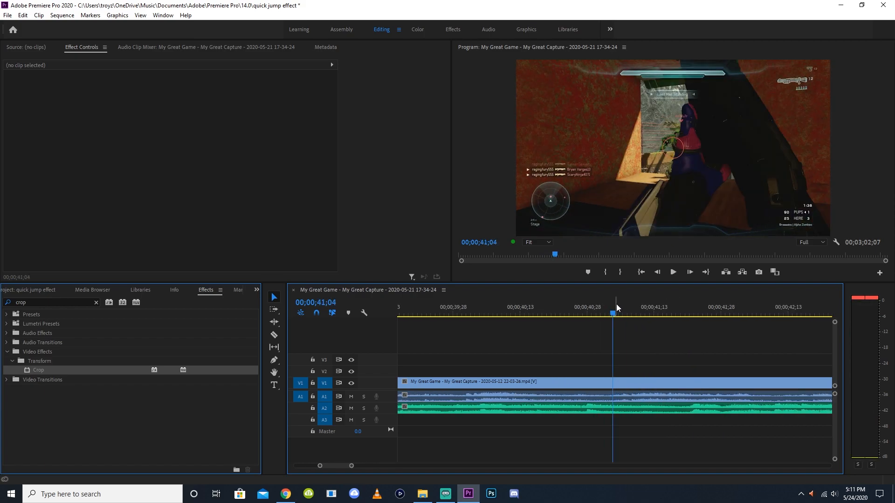
pyautogui.press('=')
pyautogui.moveTo(616, 308); pyautogui.dragTo(616, 309)
# - Trim the clip's start to the kill shot at 00;00;41;04, and move the clip earlier to about 00;00;24;20
pyautogui.press('-')
pyautogui.press('-')
pyautogui.press('-')
pyautogui.press('-')
pyautogui.press('-')
pyautogui.press('-')
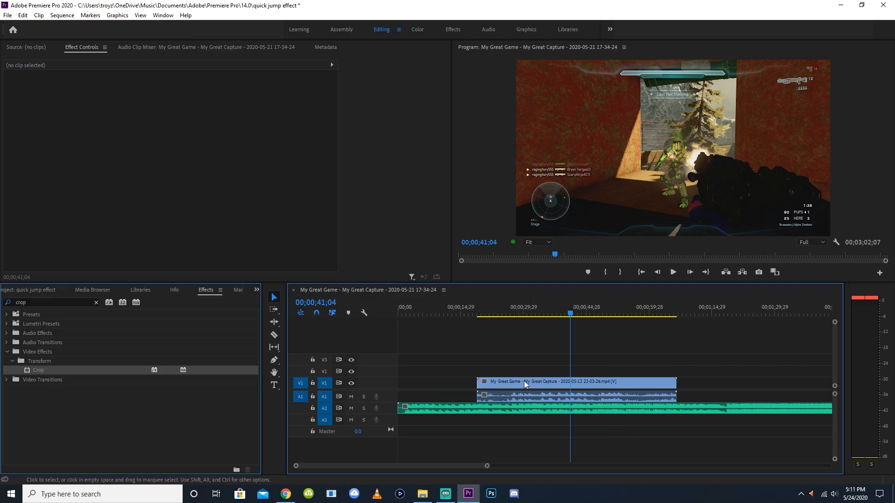
pyautogui.moveTo(480, 383); pyautogui.dragTo(507, 373)
# - Play the song from a few seconds before the gameplay clip to listen for the beat
pyautogui.click(485, 307)
pyautogui.press('=')
pyautogui.press('=')
pyautogui.click(673, 272)
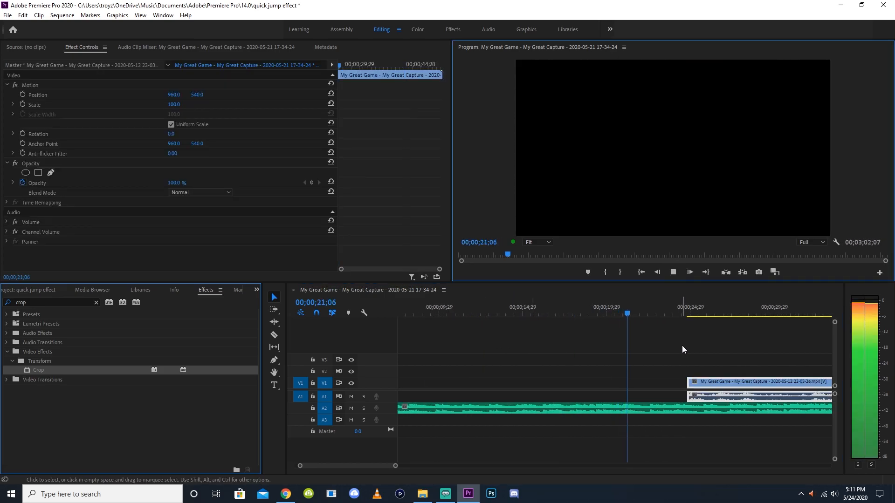
pyautogui.click(681, 345)
# - Shift the gameplay clip later to about 00;00;29;28, and place the playhead on the beat at 00;00;27;10
pyautogui.press('-')
pyautogui.moveTo(674, 383); pyautogui.dragTo(717, 382)
pyautogui.moveTo(632, 301); pyautogui.dragTo(572, 303)
pyautogui.click(705, 326)
pyautogui.press('=')
pyautogui.press('=')
pyautogui.press('=')
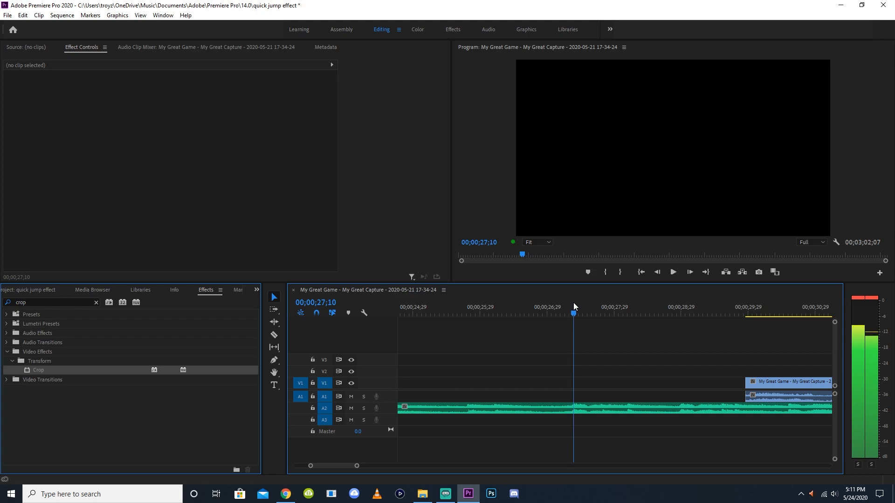
# - Align the gameplay clip's start with the beat at 00;00;27;10
pyautogui.press('-')
pyautogui.press('-')
pyautogui.moveTo(672, 385); pyautogui.dragTo(629, 383)
pyautogui.click(642, 361)
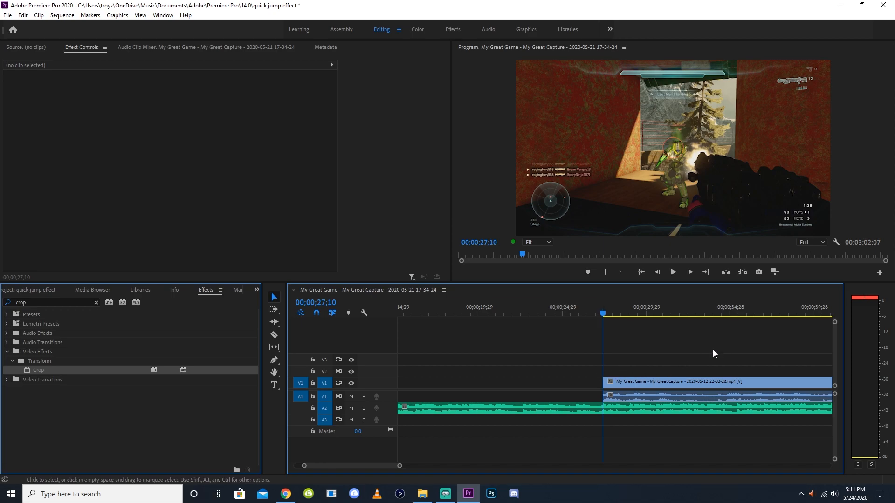
# - Extend the gameplay clip's start back by about two seconds, leaving the kill shot on its beat
pyautogui.moveTo(601, 384); pyautogui.dragTo(568, 384)
pyautogui.click(659, 354)
pyautogui.press('=')
pyautogui.press('=')
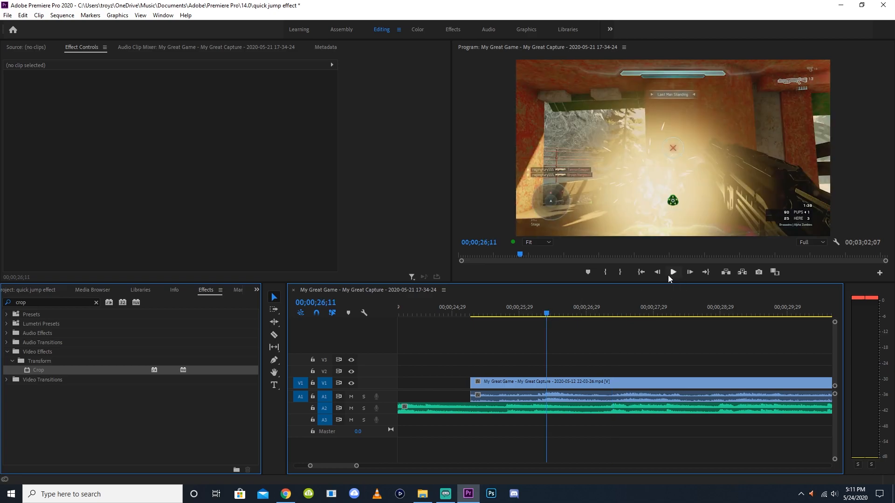
# - Preview the clip against the song from 00;00;26;11, and return the playhead to the beat at 00;00;27;10
pyautogui.click(673, 272)
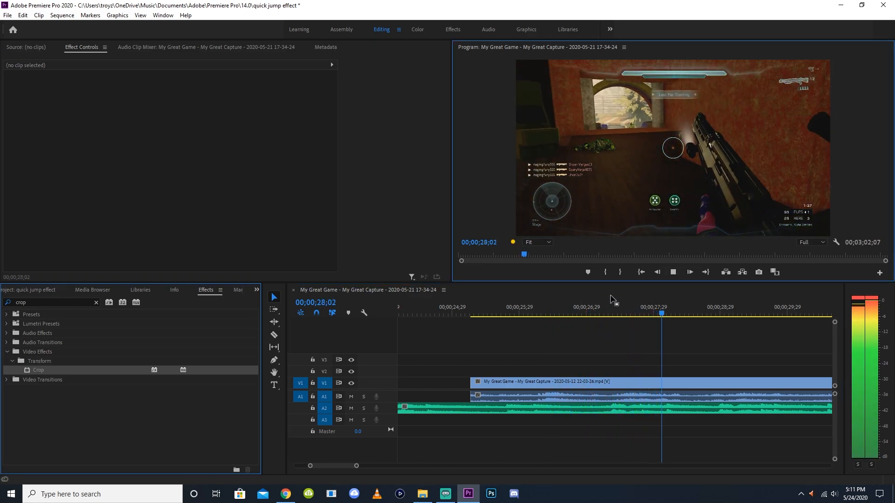
pyautogui.click(610, 315)
pyautogui.moveTo(613, 312); pyautogui.dragTo(617, 309)
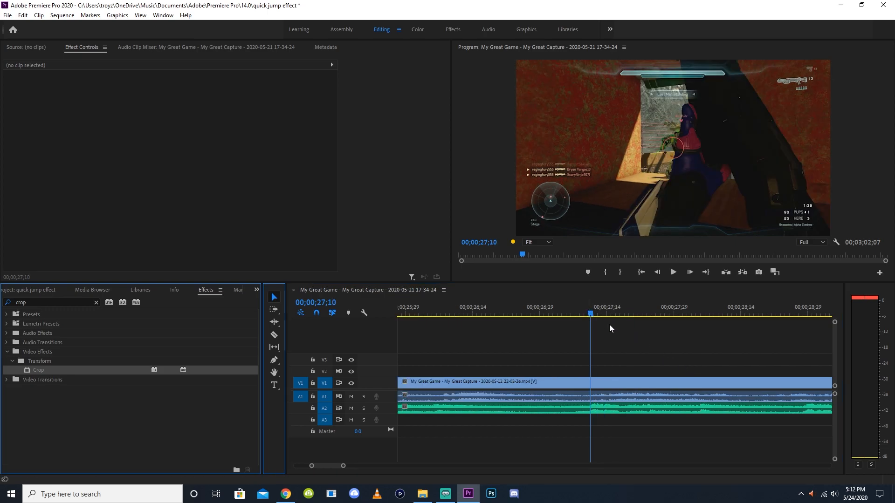
# - Split the gameplay clip with the Razor at 00;00;28;04
pyautogui.click(698, 305)
pyautogui.press('c')
pyautogui.click(701, 386)
pyautogui.press('-')
pyautogui.press('-')
pyautogui.press('-')
pyautogui.click(274, 297)
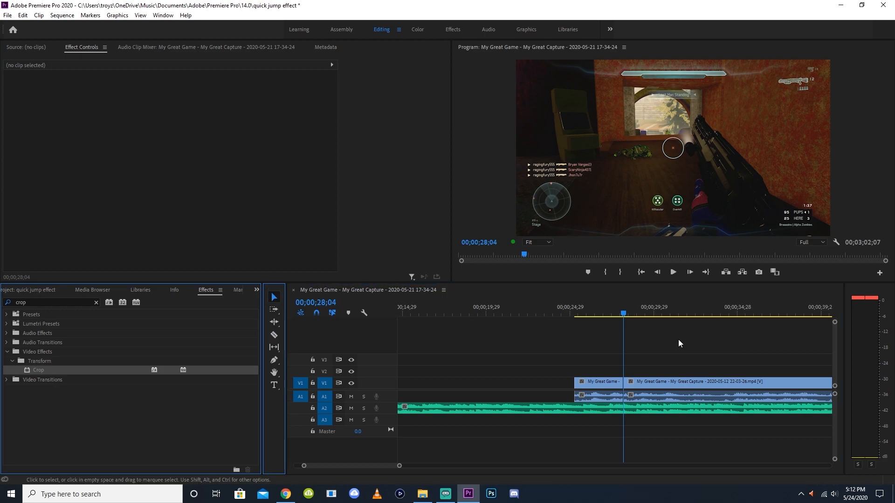
pyautogui.click(671, 330)
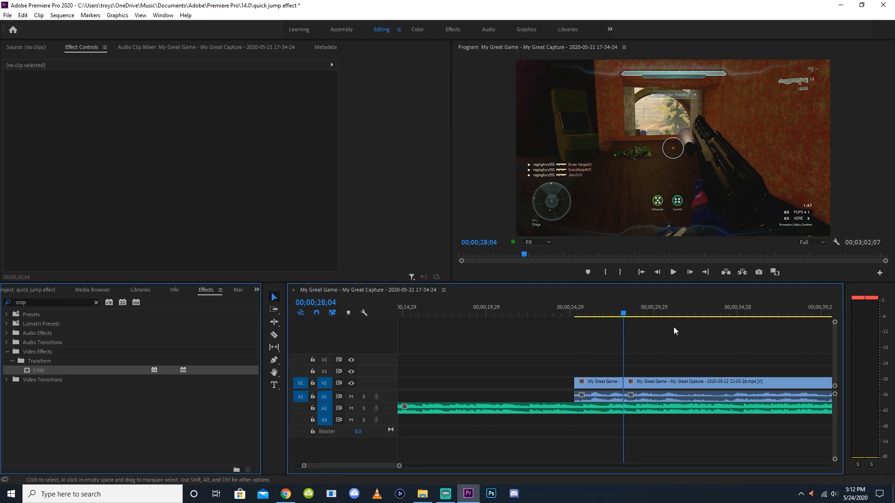
# - Move the playhead to the next beat at 00;00;28;28, and split the gameplay clip there
pyautogui.press('=')
pyautogui.press('=')
pyautogui.press('=')
pyautogui.moveTo(634, 314); pyautogui.dragTo(671, 310)
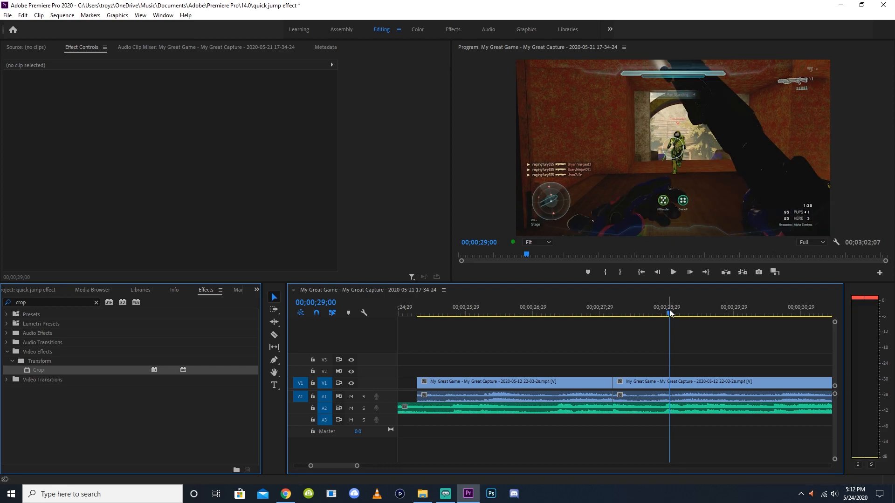
pyautogui.press('=')
pyautogui.press('=')
pyautogui.press('=')
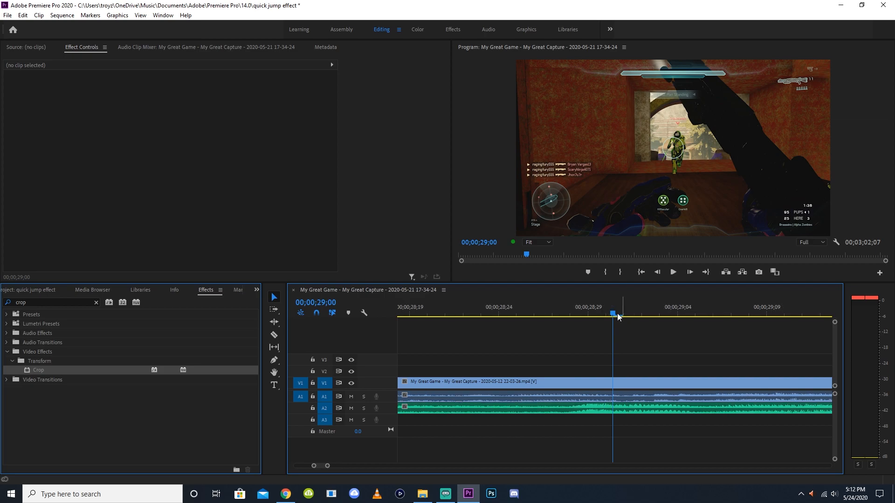
pyautogui.moveTo(613, 316); pyautogui.dragTo(586, 318)
pyautogui.press('-')
pyautogui.click(274, 335)
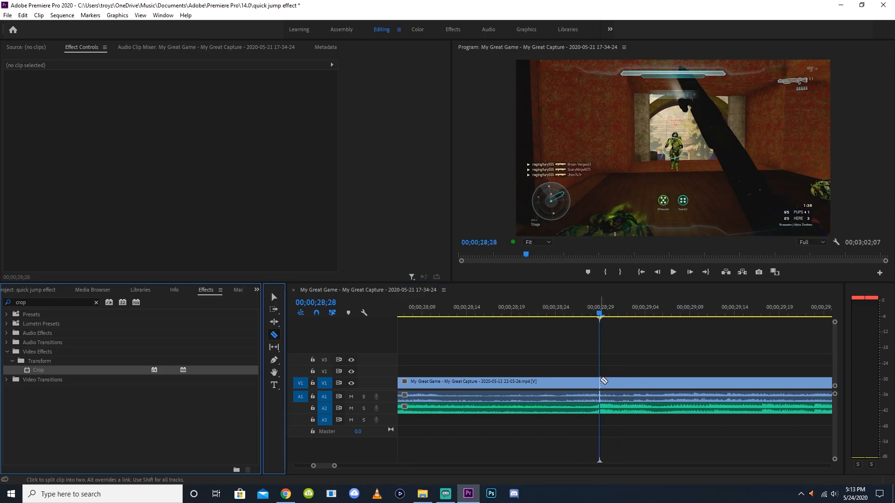
pyautogui.click(601, 382)
# - Delete the short segment between the two cuts, and move the following segment up against the first one
pyautogui.press('-')
pyautogui.press('v')
pyautogui.click(583, 399)
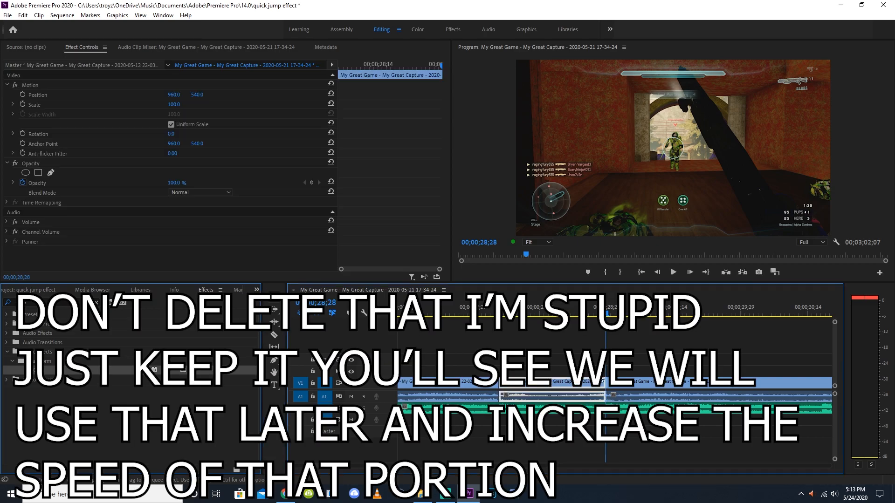
pyautogui.press('Delete')
pyautogui.moveTo(649, 385); pyautogui.dragTo(541, 384)
# - Place the playhead just after the join at 00;00;28;06, and split the second segment there
pyautogui.moveTo(536, 314); pyautogui.dragTo(512, 314)
pyautogui.press('=')
pyautogui.press('=')
pyautogui.click(591, 312)
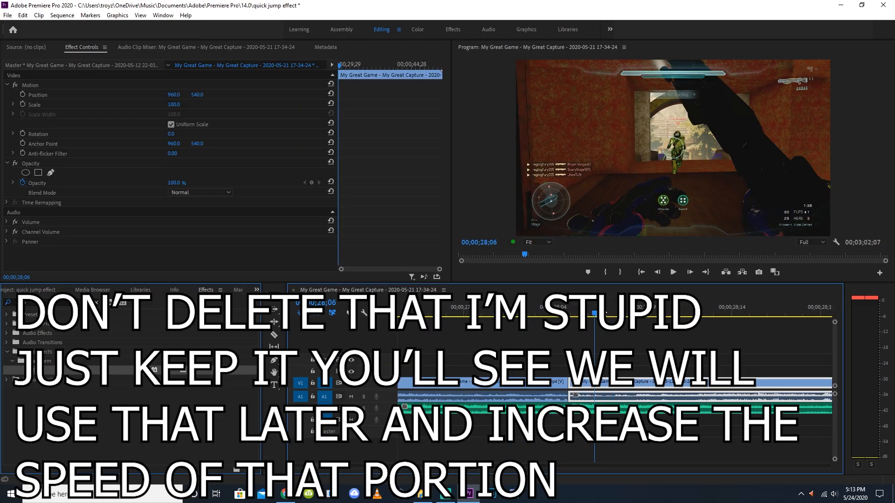
pyautogui.click(274, 335)
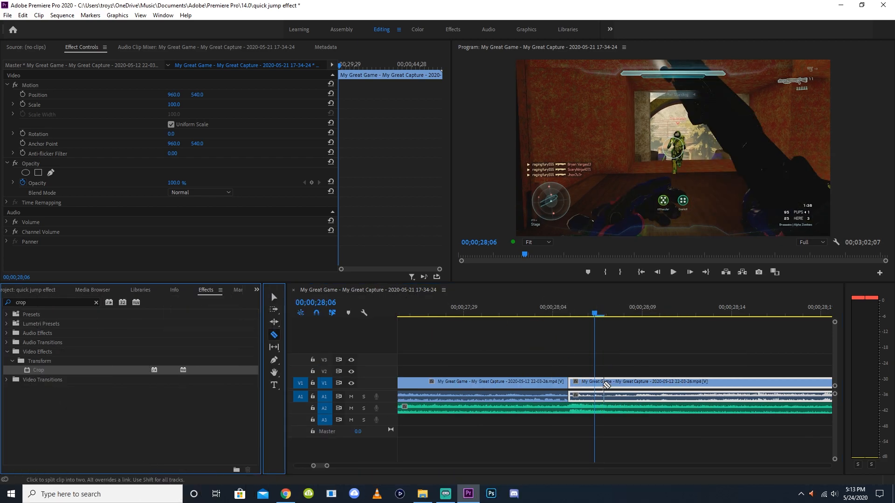
pyautogui.click(595, 385)
# - Move the remaining clip later to about 00;00;29;05, and place the playhead on the beat at 00;00;28;28
pyautogui.press('-')
pyautogui.press('-')
pyautogui.click(274, 297)
pyautogui.moveTo(649, 383); pyautogui.dragTo(808, 384)
pyautogui.moveTo(690, 311); pyautogui.dragTo(709, 304)
# - Rate-stretch the tiny segment after the first clip so that it ends on the beat at 00;00;28;28
pyautogui.click(604, 383)
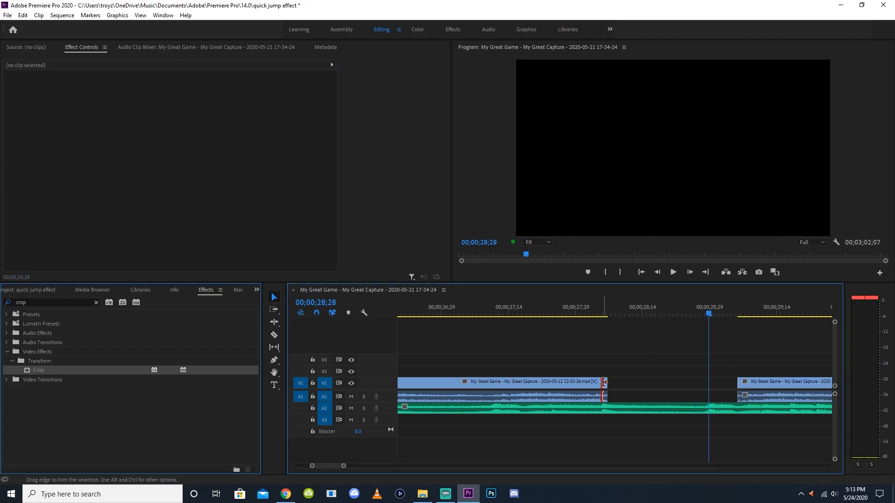
pyautogui.press('=')
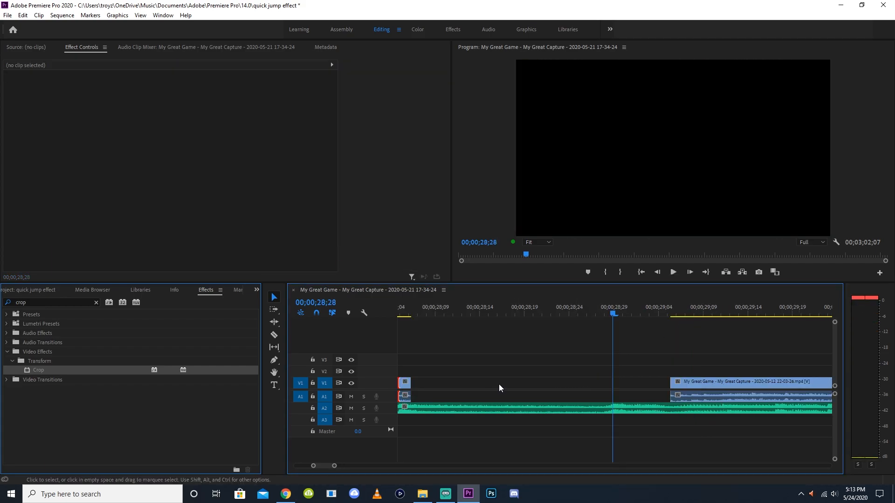
pyautogui.press('r')
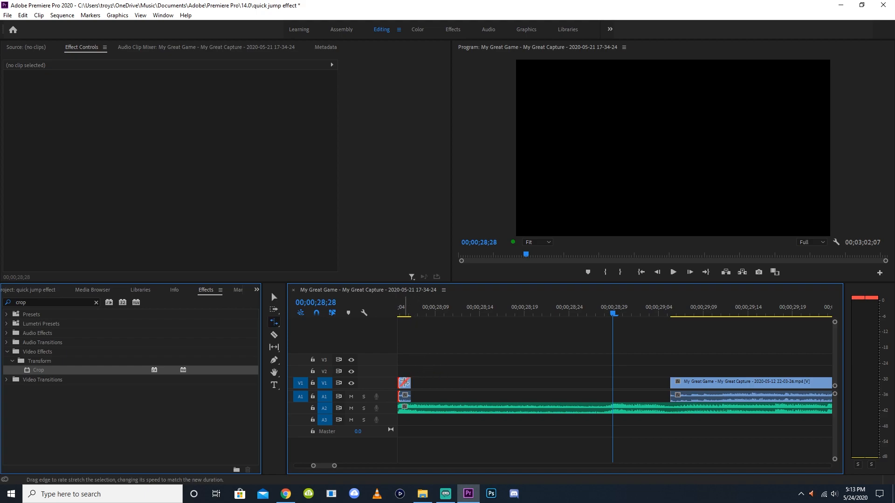
pyautogui.moveTo(410, 383); pyautogui.dragTo(612, 383)
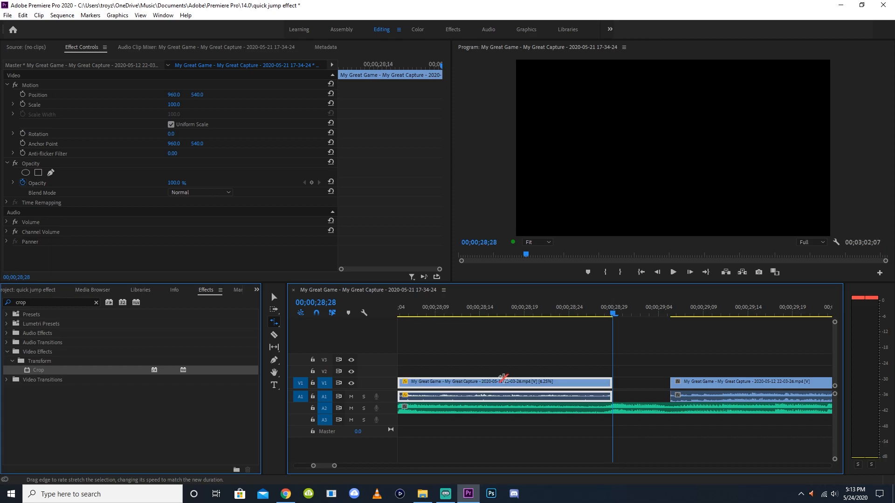
pyautogui.press('-')
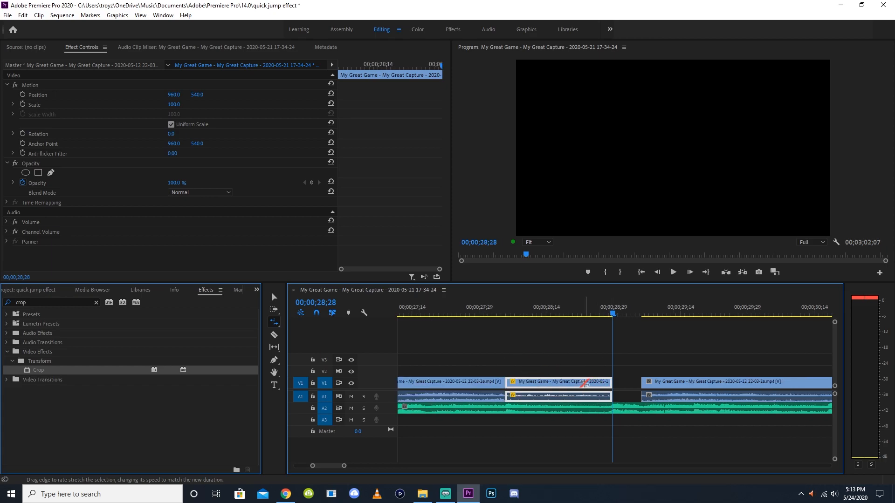
# - Set the rate-stretched segment's time interpolation to Optical Flow in its Speed/Duration settings
pyautogui.rightClick(586, 383)
pyautogui.click(608, 279)
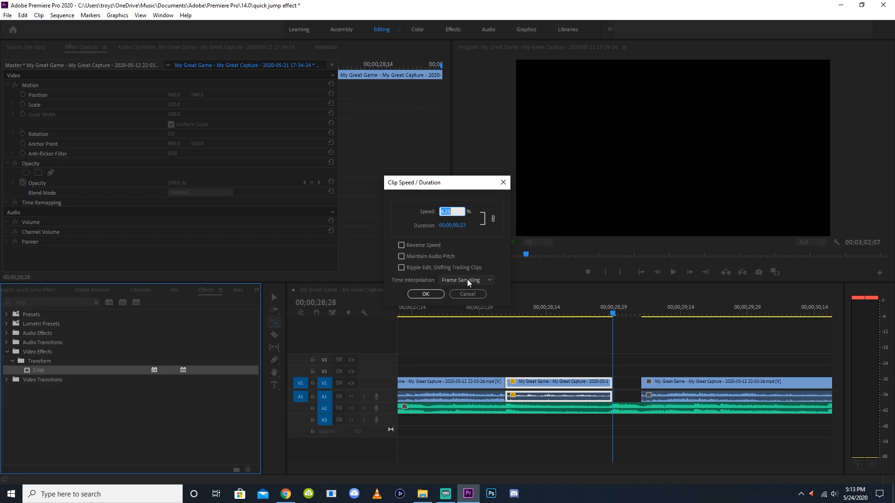
pyautogui.click(468, 281)
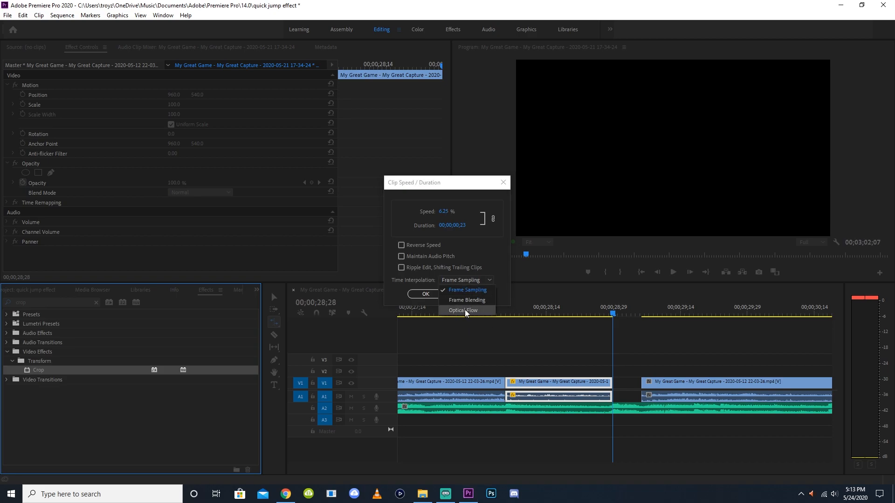
pyautogui.click(465, 311)
pyautogui.click(426, 294)
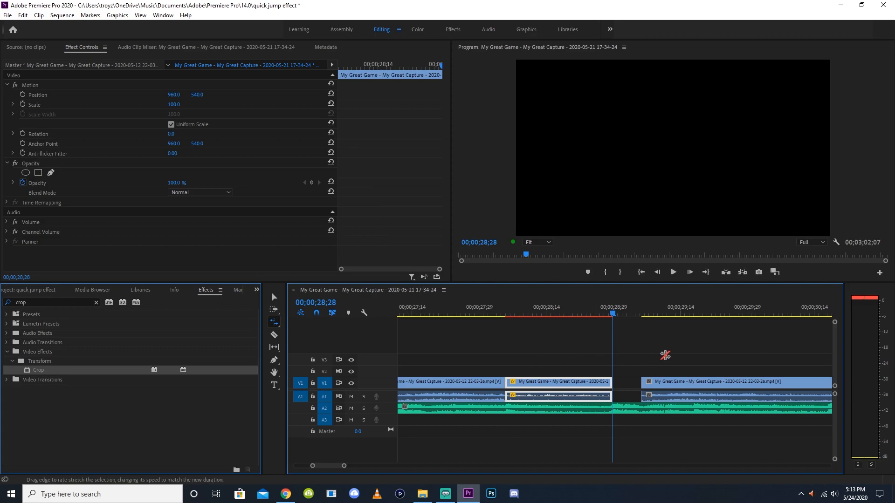
# - Move the last clip up against the slowed segment at 00;00;28;28 and check the join closely
pyautogui.click(274, 297)
pyautogui.moveTo(675, 383); pyautogui.dragTo(621, 385)
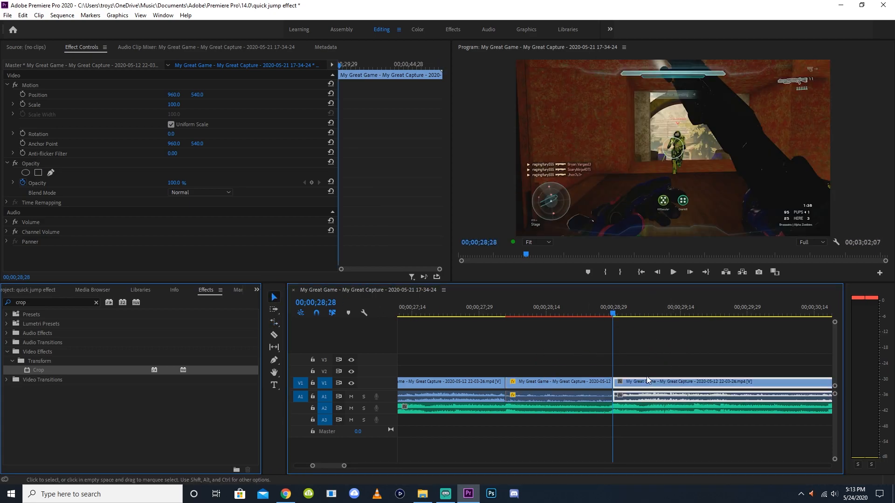
pyautogui.click(615, 312)
pyautogui.press('=')
pyautogui.press('=')
pyautogui.press('=')
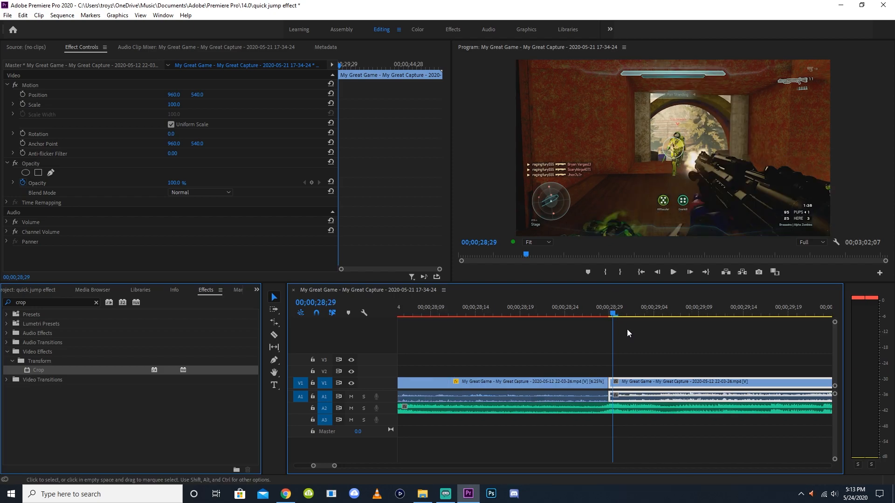
pyautogui.moveTo(605, 381); pyautogui.dragTo(626, 386)
pyautogui.click(595, 310)
pyautogui.press('-')
pyautogui.press('-')
pyautogui.press('-')
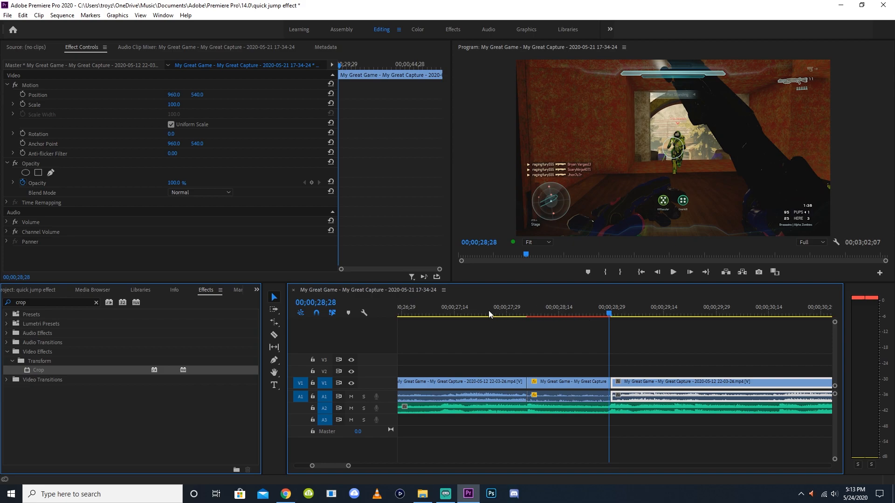
# - Render the timeline previews and play the slowdown from just before the first clip
pyautogui.click(485, 312)
pyautogui.press('-')
pyautogui.press('-')
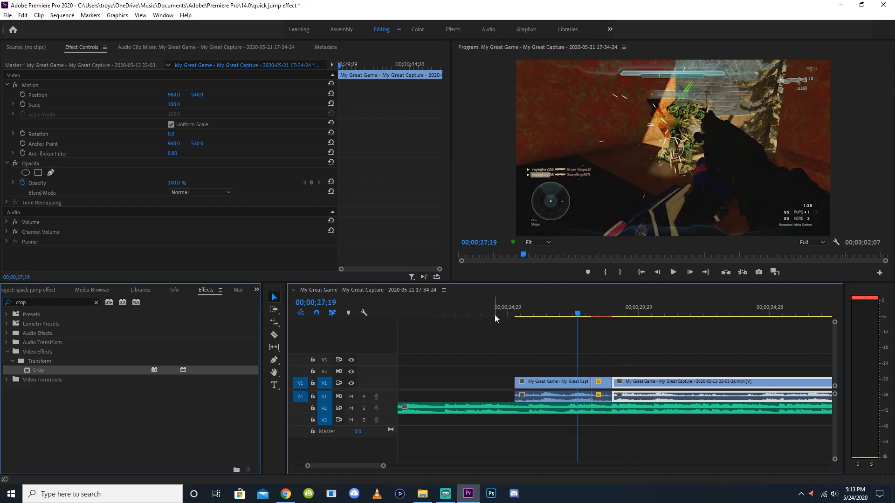
pyautogui.press('Return')
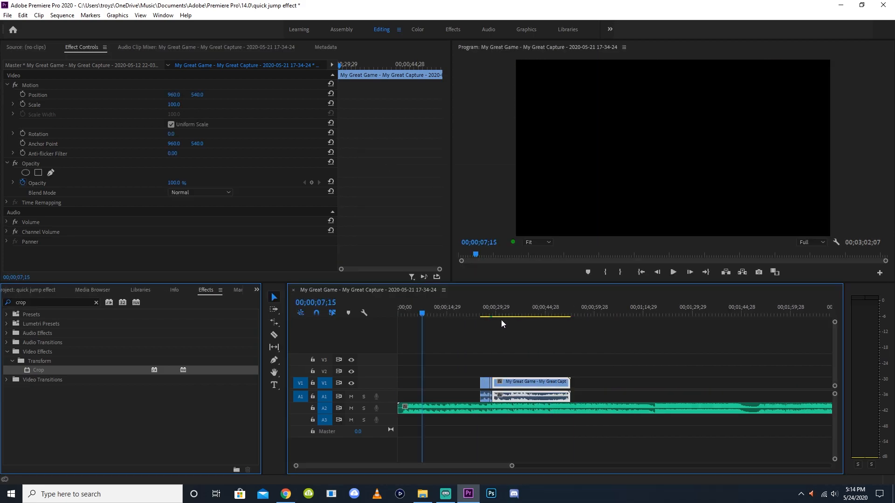
pyautogui.click(502, 321)
pyautogui.click(488, 309)
pyautogui.press('=')
pyautogui.press('=')
pyautogui.press('=')
pyautogui.press('=')
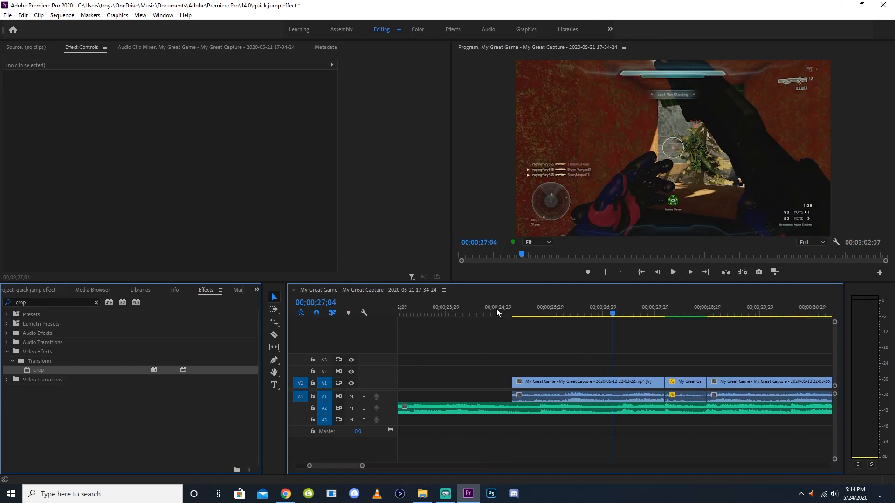
pyautogui.click(500, 310)
pyautogui.click(675, 273)
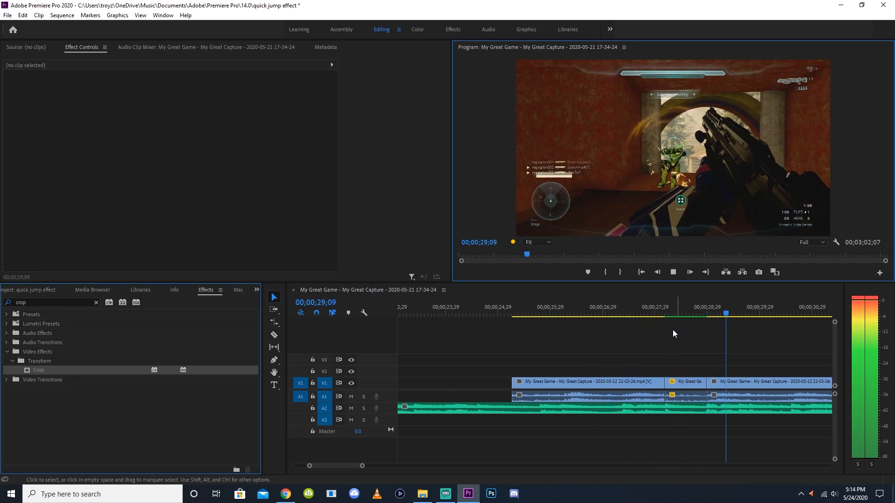
# - Move the slowed segment and the clip after it later so they start at about 00;00;29;24
pyautogui.click(700, 308)
pyautogui.press('=')
pyautogui.press('=')
pyautogui.press('=')
pyautogui.moveTo(635, 313); pyautogui.dragTo(653, 311)
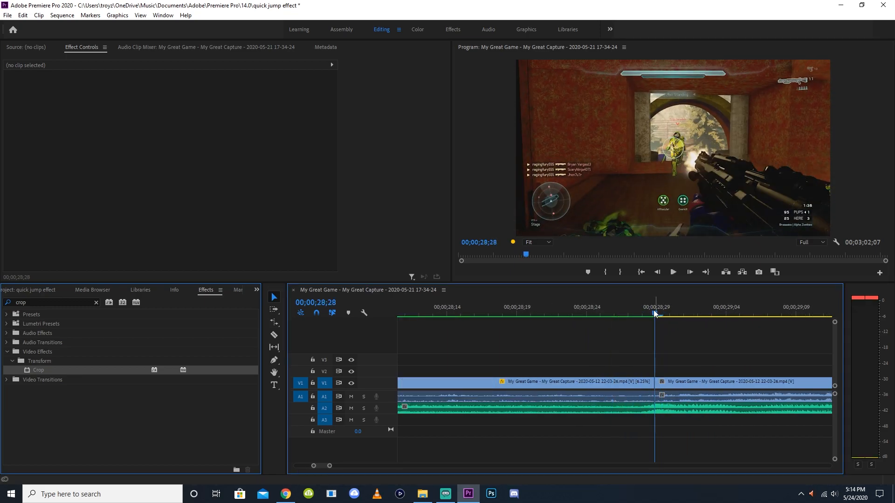
pyautogui.press('-')
pyautogui.press('-')
pyautogui.moveTo(553, 344); pyautogui.dragTo(643, 388)
pyautogui.moveTo(583, 384); pyautogui.dragTo(758, 384)
pyautogui.click(547, 370)
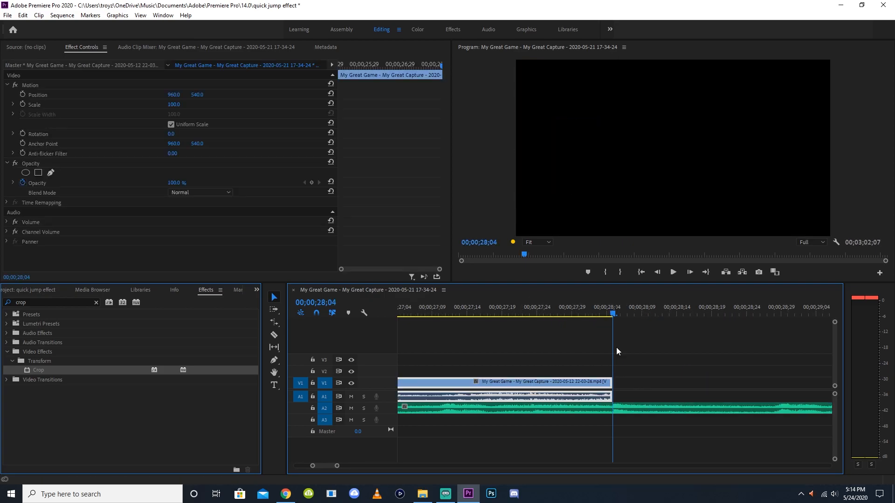
# - Extend the first clip's end to about 00;00;29;03 and split it at the beat at 00;00;28;04
pyautogui.press('-')
pyautogui.press('-')
pyautogui.moveTo(611, 382); pyautogui.dragTo(663, 381)
pyautogui.click(274, 335)
pyautogui.click(613, 383)
pyautogui.click(274, 297)
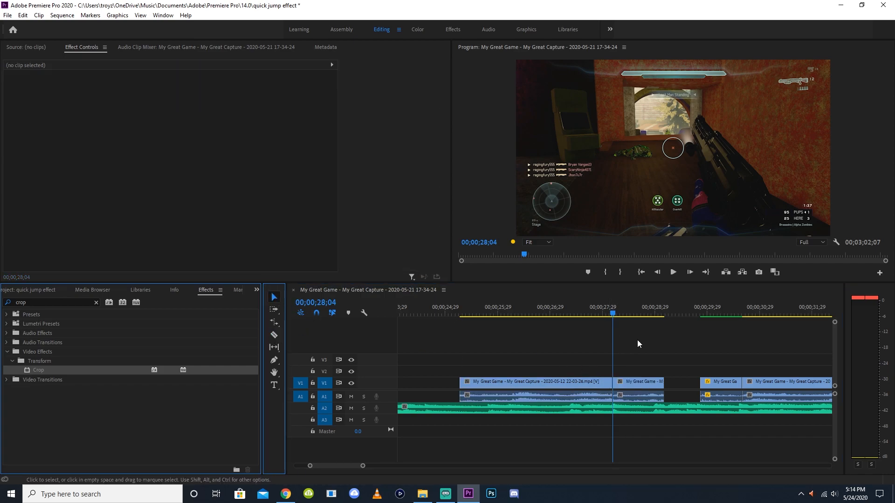
# - Trim the end of the newly split segment back to the playhead at 00;00;28;27
pyautogui.click(649, 380)
pyautogui.click(631, 313)
pyautogui.moveTo(632, 312); pyautogui.dragTo(610, 306)
pyautogui.press('=')
pyautogui.press('=')
pyautogui.moveTo(651, 379); pyautogui.dragTo(609, 380)
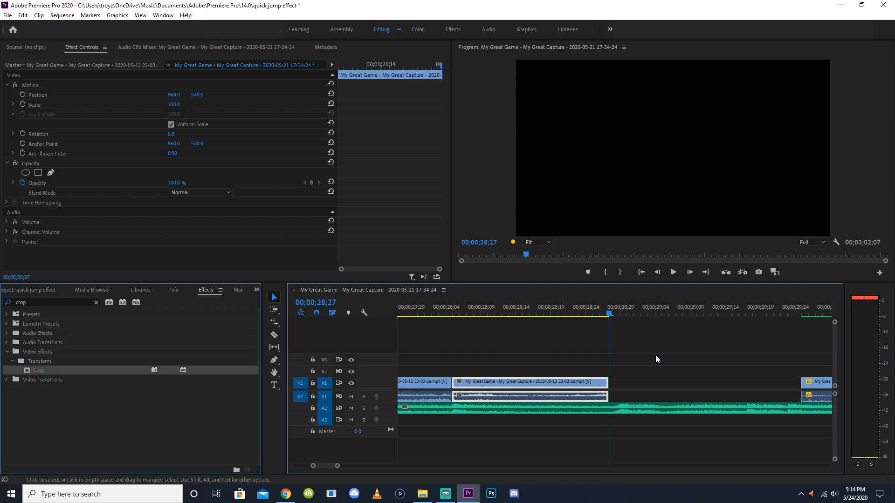
# - Rate-stretch the trimmed segment down to a single frame, ending at 00;00;28;05
pyautogui.click(449, 309)
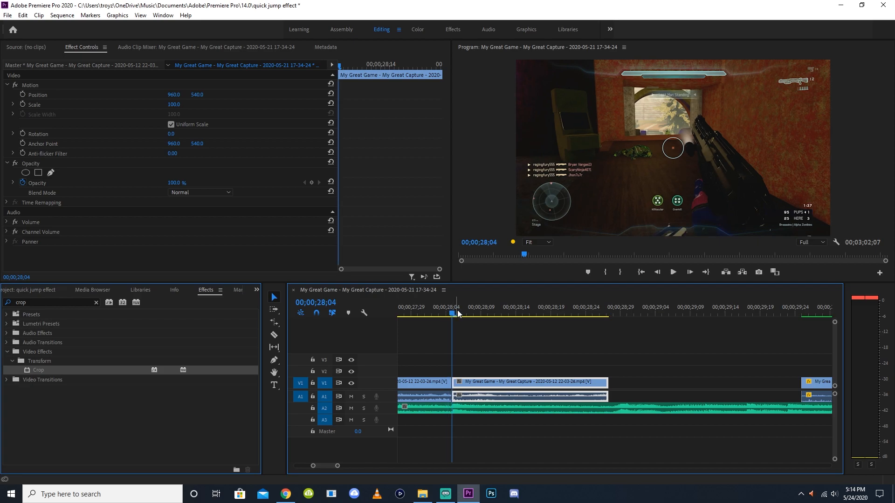
pyautogui.click(515, 345)
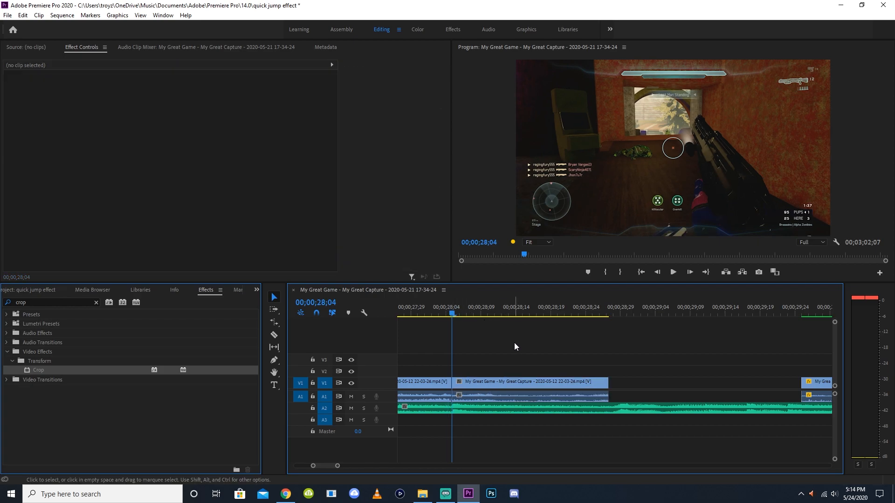
pyautogui.press('Right')
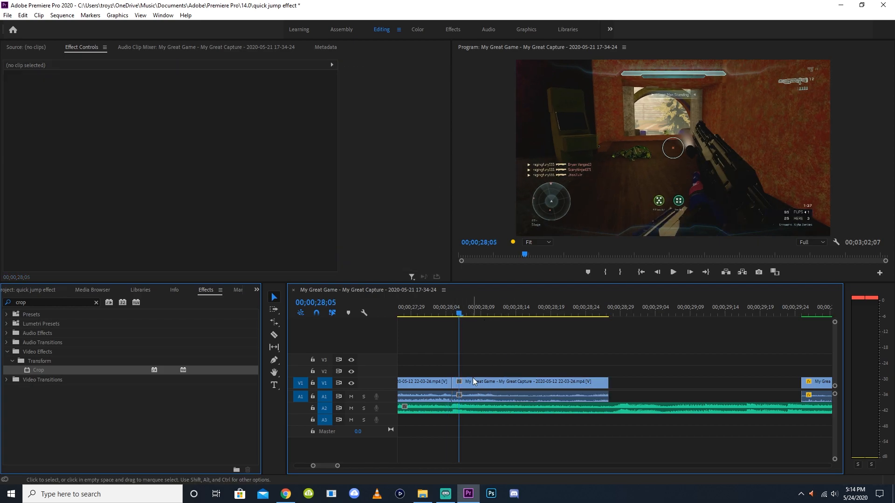
pyautogui.click(493, 385)
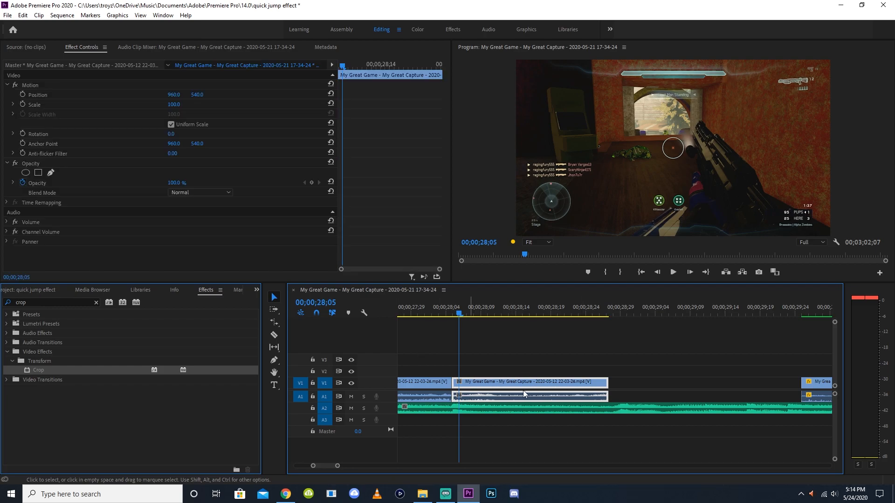
pyautogui.press('r')
pyautogui.moveTo(607, 383); pyautogui.dragTo(459, 379)
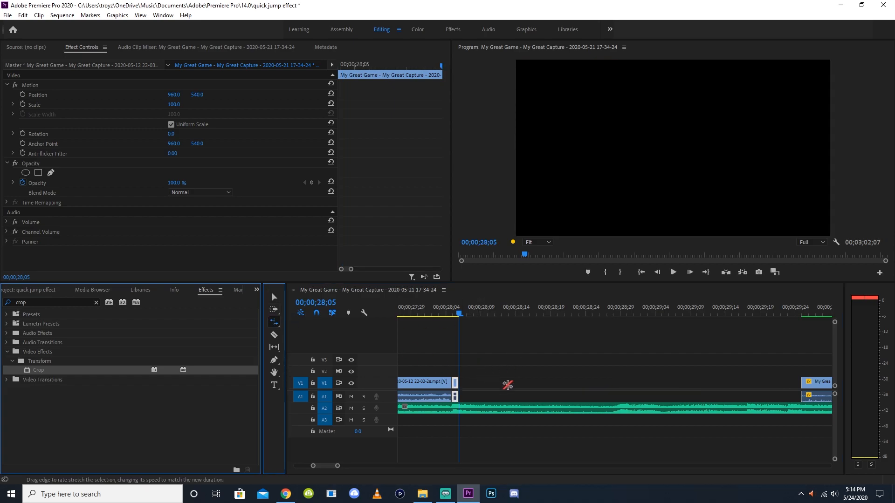
# - Delete only the audio of the one-frame segment, keeping its video
pyautogui.press('=')
pyautogui.press('=')
pyautogui.moveTo(620, 315); pyautogui.dragTo(587, 322)
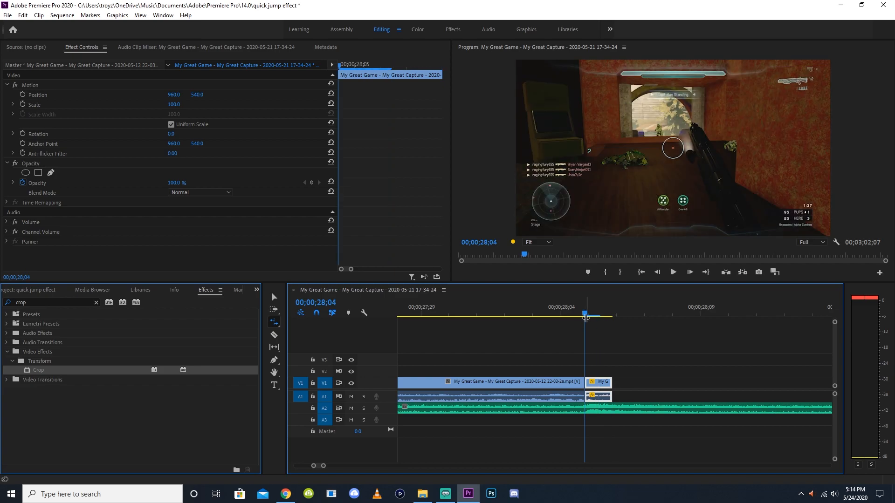
pyautogui.moveTo(285, 299); pyautogui.dragTo(279, 299)
pyautogui.click(270, 298)
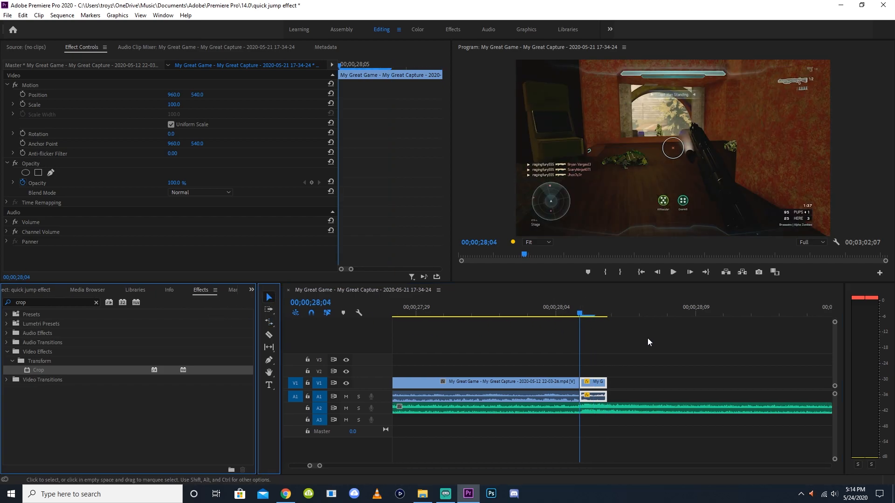
pyautogui.press('-')
pyautogui.click(634, 350)
pyautogui.press('=')
pyautogui.click(629, 396)
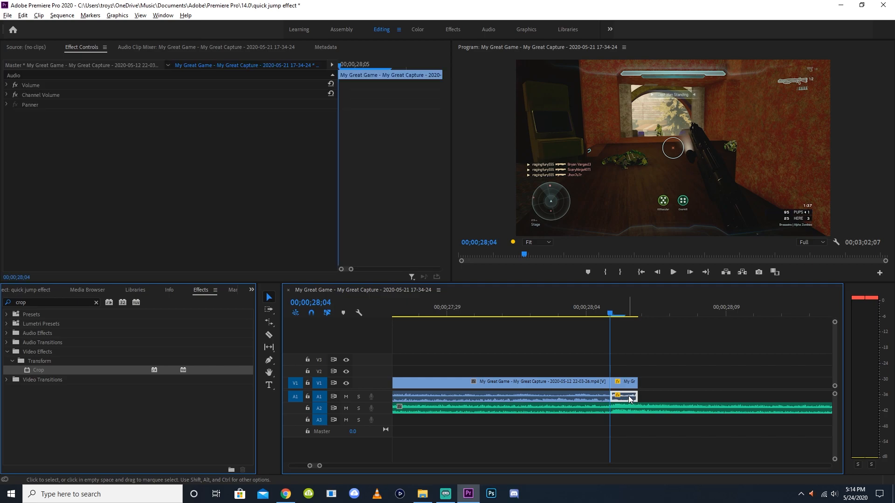
pyautogui.press('Delete')
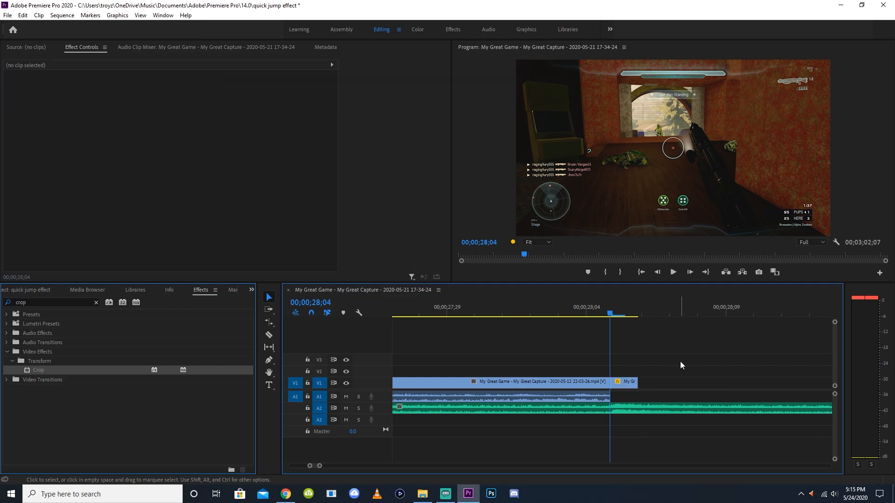
# - Move the slowed segment and the last clip back against the one-frame segment
pyautogui.press('-')
pyautogui.moveTo(763, 356); pyautogui.dragTo(632, 382)
pyautogui.click(638, 346)
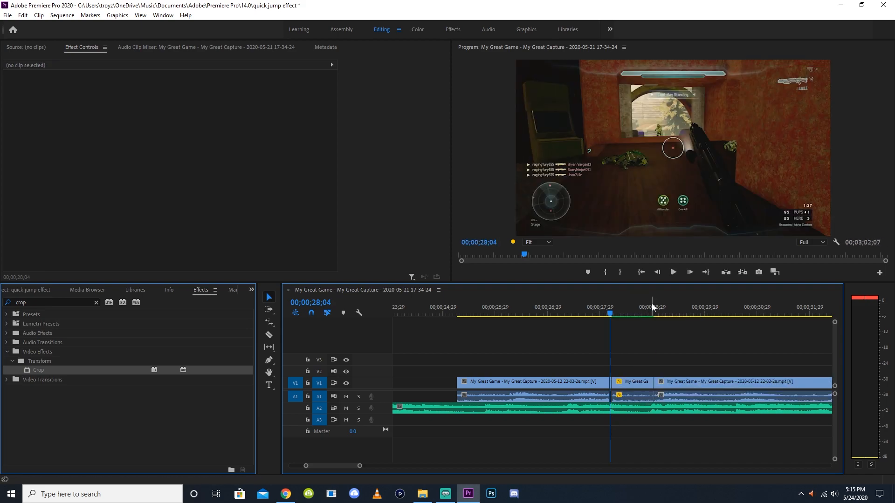
# - Play around the end of the slowed segment and place the playhead on the beat at 00;00;28;28
pyautogui.click(652, 304)
pyautogui.press('=')
pyautogui.press('=')
pyautogui.press('=')
pyautogui.click(576, 306)
pyautogui.click(673, 272)
pyautogui.moveTo(602, 307); pyautogui.dragTo(611, 304)
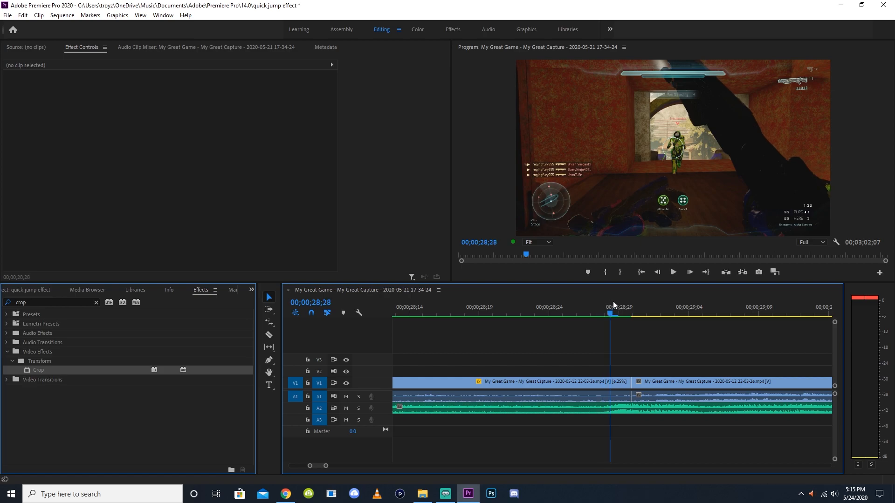
# - Rate-stretch the slowed segment so that it ends on the beat at 00;00;28;28
pyautogui.press('-')
pyautogui.press('-')
pyautogui.press('=')
pyautogui.press('=')
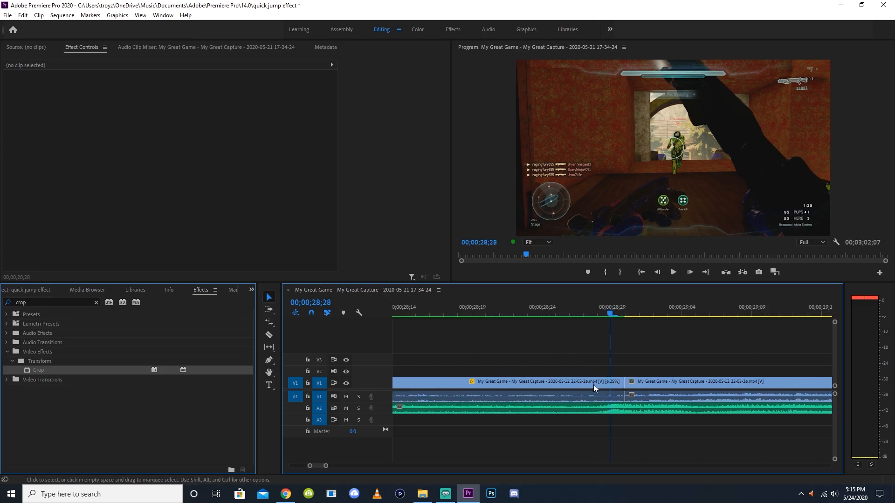
pyautogui.click(595, 387)
pyautogui.press('r')
pyautogui.moveTo(623, 380); pyautogui.dragTo(610, 381)
pyautogui.press('-')
pyautogui.press('-')
# - Move the last clip against the end of the shortened slow segment to close the gap
pyautogui.click(270, 297)
pyautogui.press('=')
pyautogui.press('=')
pyautogui.press('=')
pyautogui.moveTo(693, 384); pyautogui.dragTo(657, 381)
pyautogui.click(653, 362)
pyautogui.press('-')
pyautogui.press('-')
pyautogui.press('-')
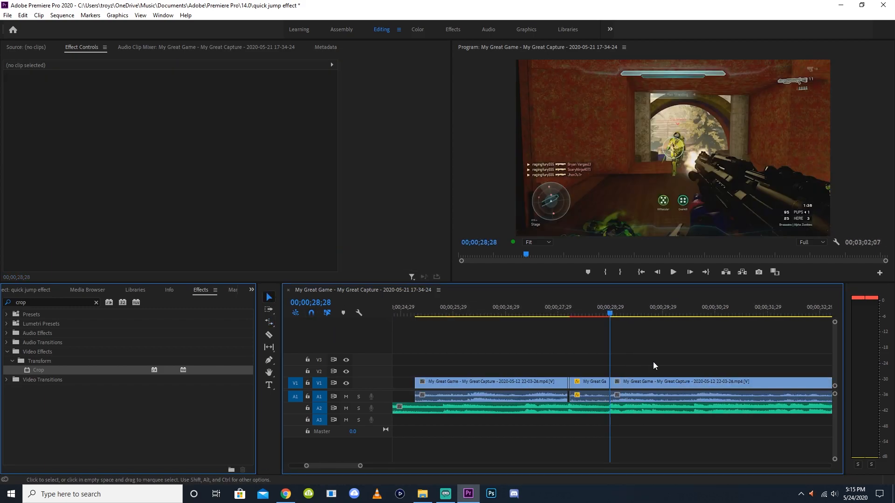
# - Render the updated previews and play back the fast-to-slow transition between the beats
pyautogui.press('-')
pyautogui.press('Return')
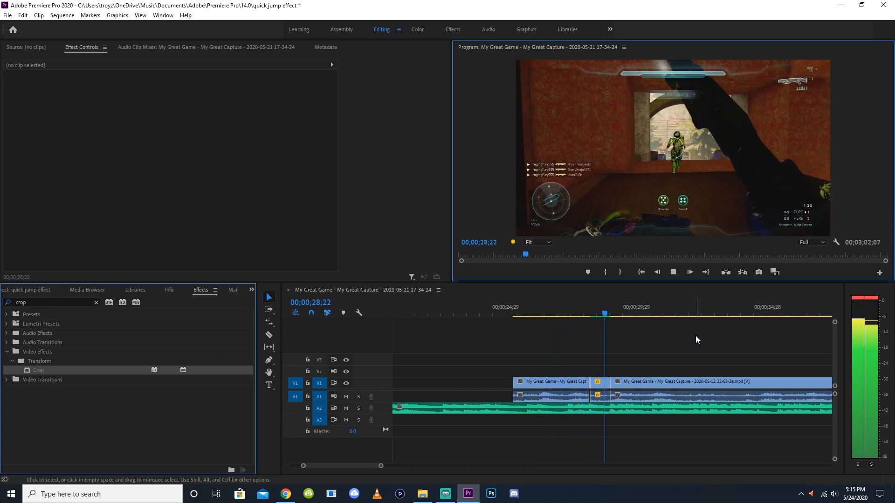
pyautogui.click(608, 308)
pyautogui.press('=')
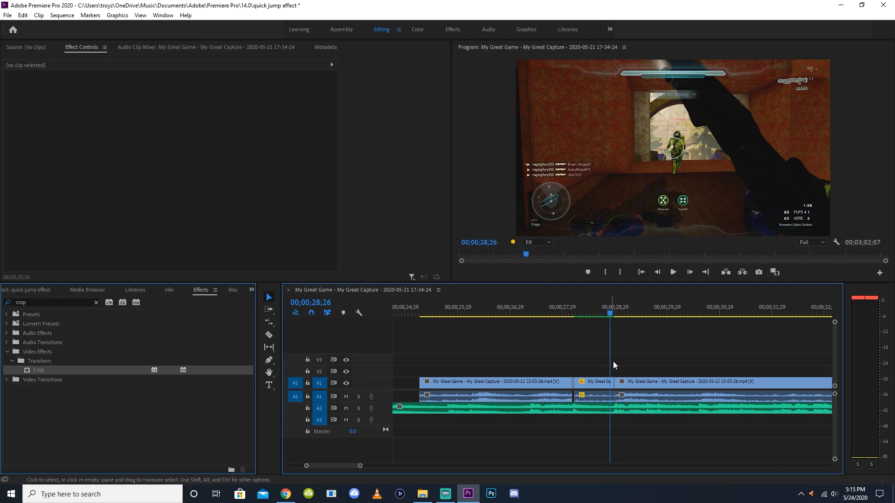
# - Review frames before, within and after the slowed segment, and return the playhead to the join at 00;00;28;28
pyautogui.press('=')
pyautogui.click(498, 311)
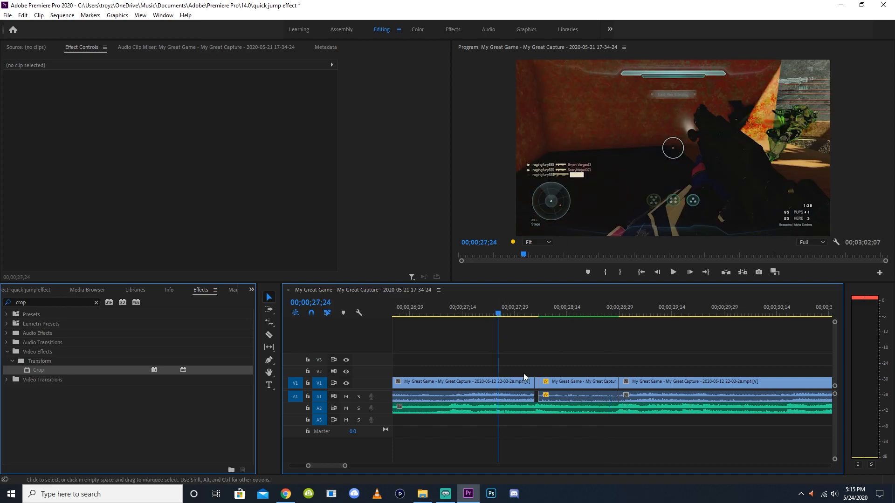
pyautogui.click(538, 314)
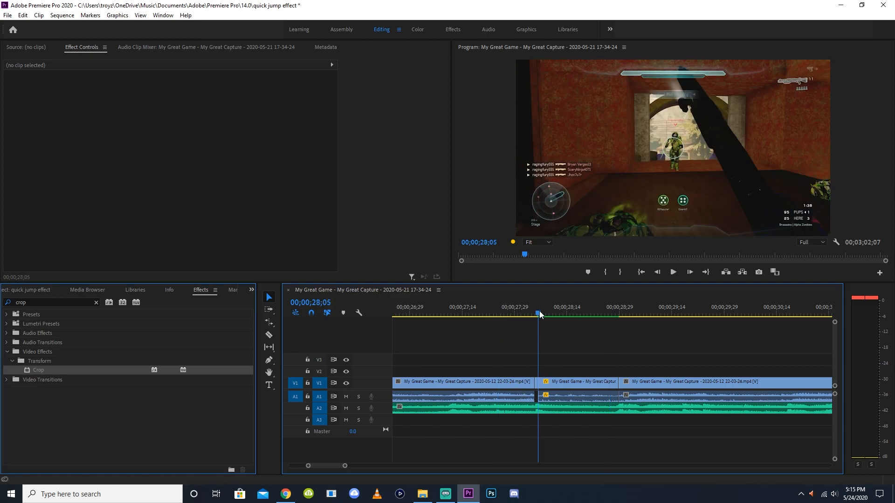
pyautogui.click(584, 312)
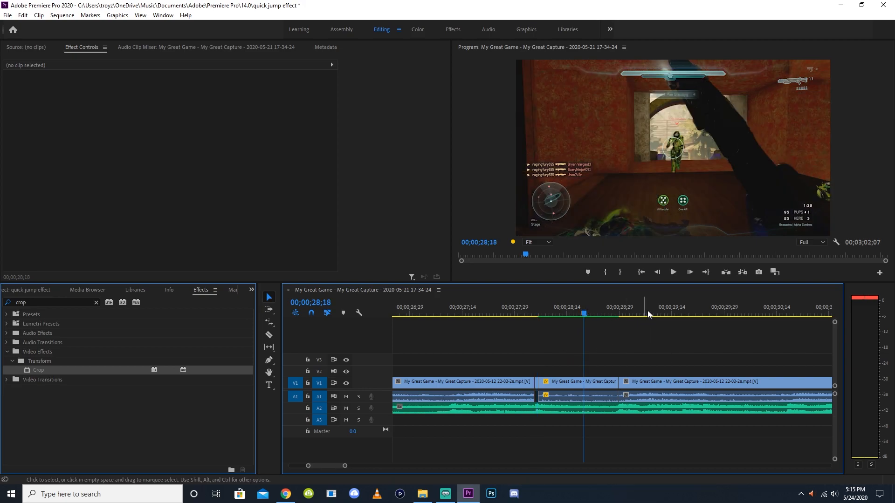
pyautogui.click(649, 315)
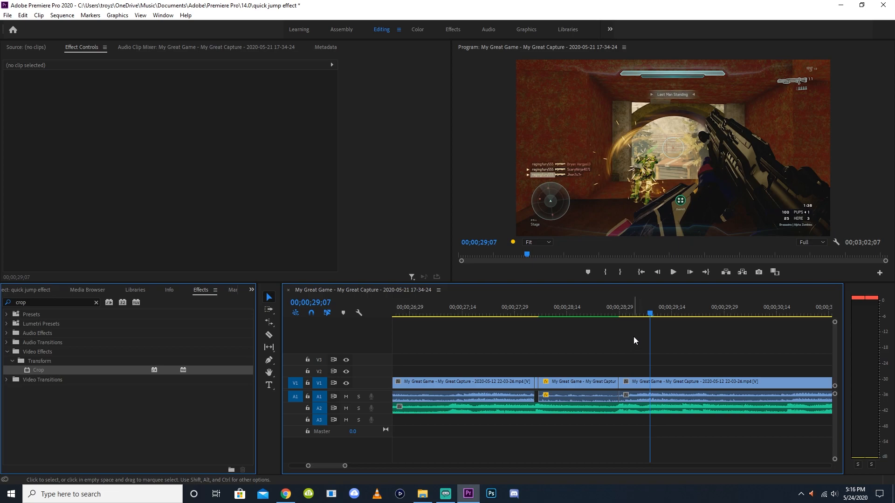
pyautogui.press('Up')
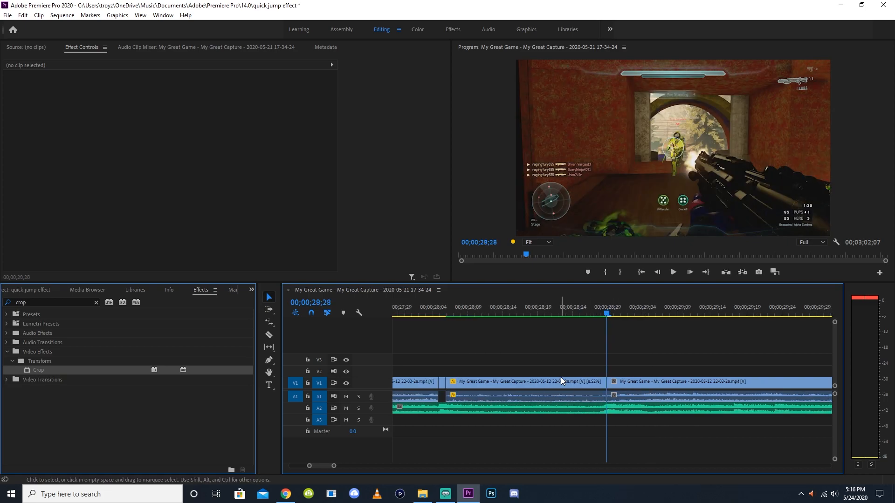